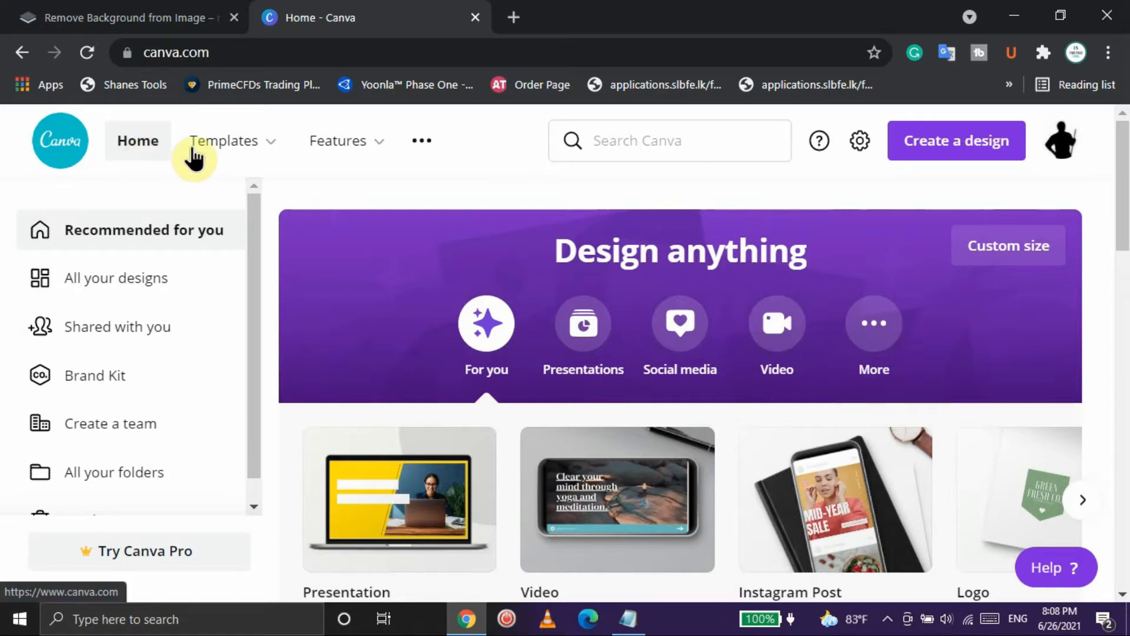
# - Look over the template categories and open the Free Photos page from the site's features
pyautogui.moveTo(257, 155)
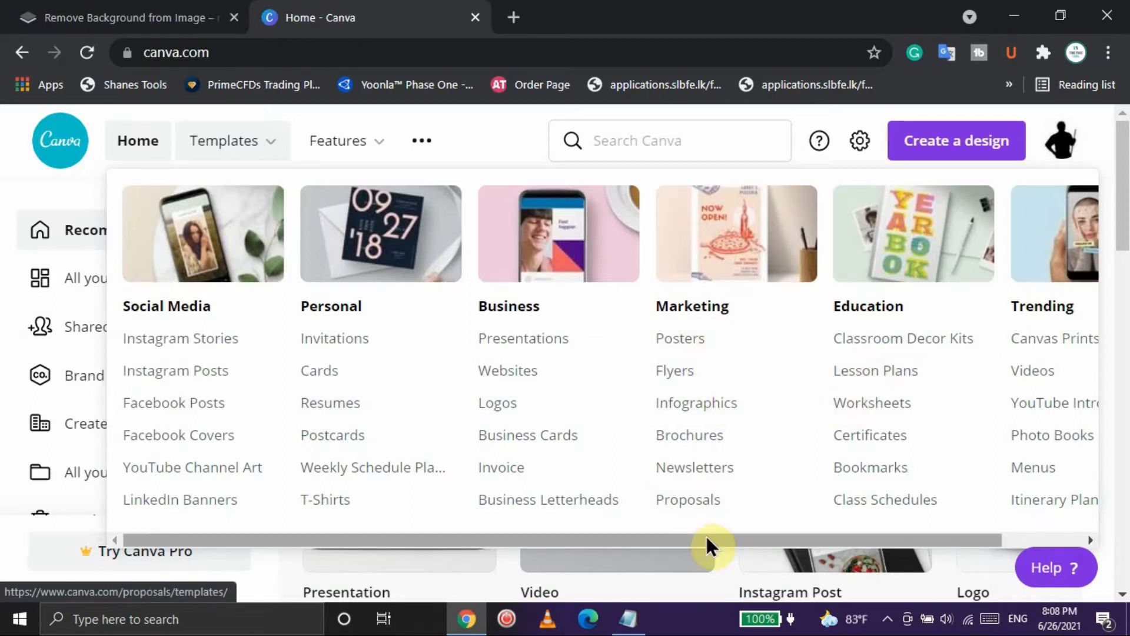
pyautogui.moveTo(762, 545); pyautogui.dragTo(539, 543)
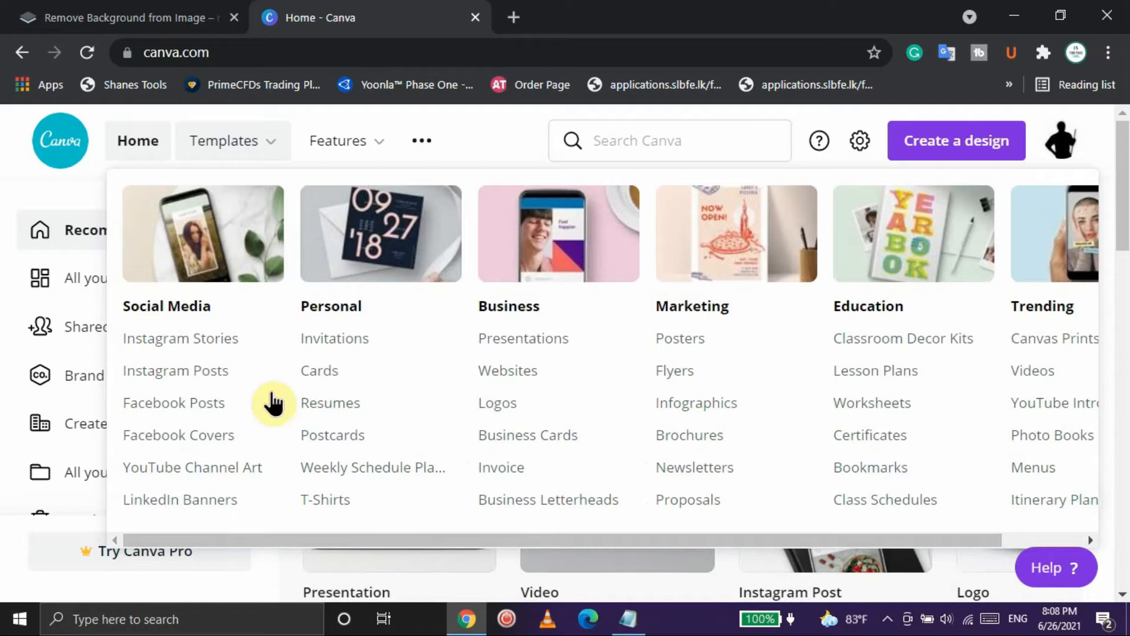
pyautogui.moveTo(348, 142)
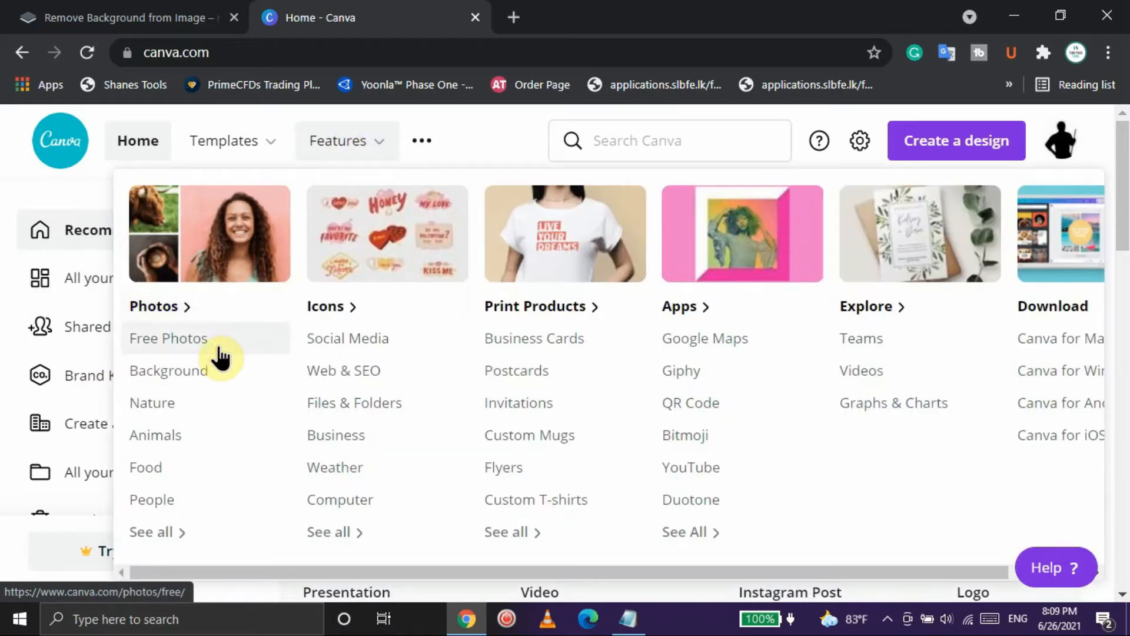
pyautogui.click(211, 343)
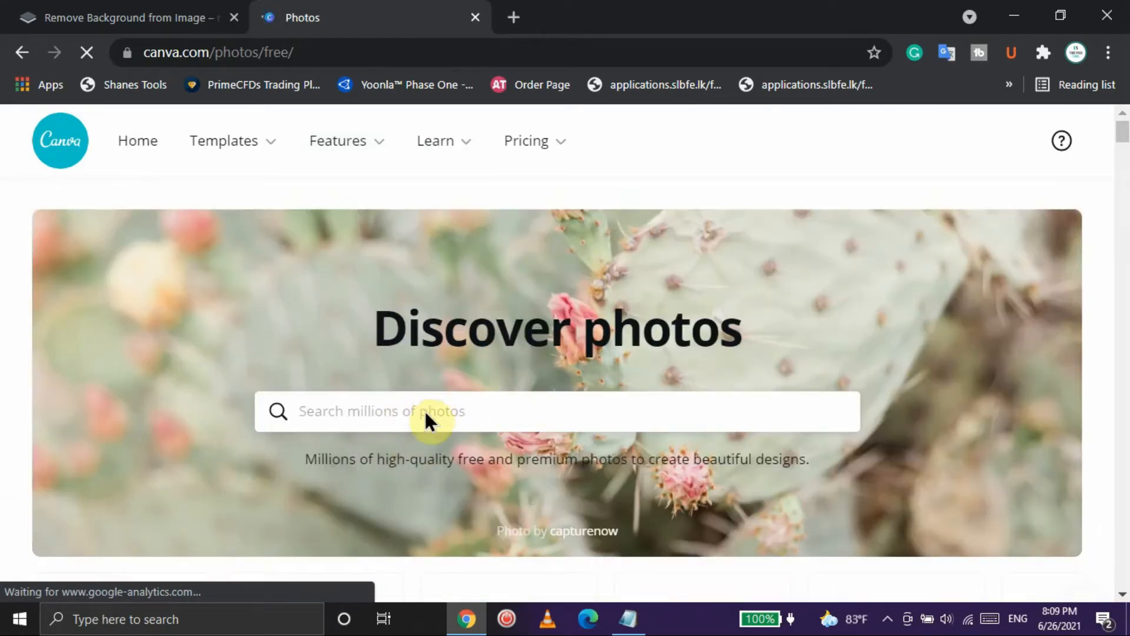
# - Search the photo library for "business" and browse the resulting photos
pyautogui.click(601, 429)
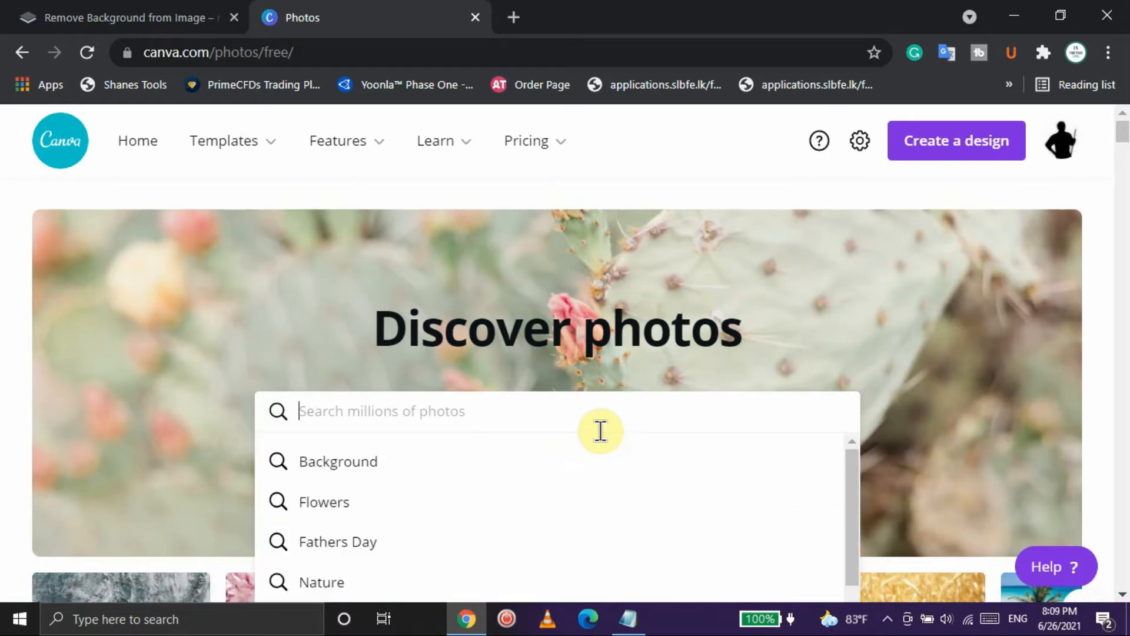
pyautogui.write('busi')
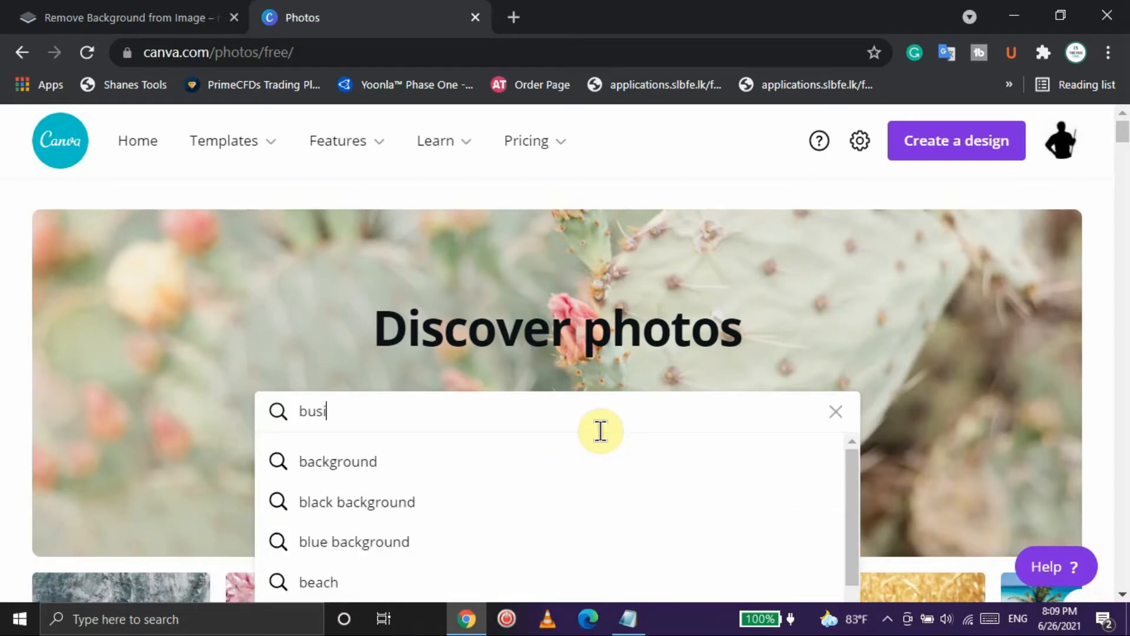
pyautogui.write('ness')
pyautogui.press('Return')
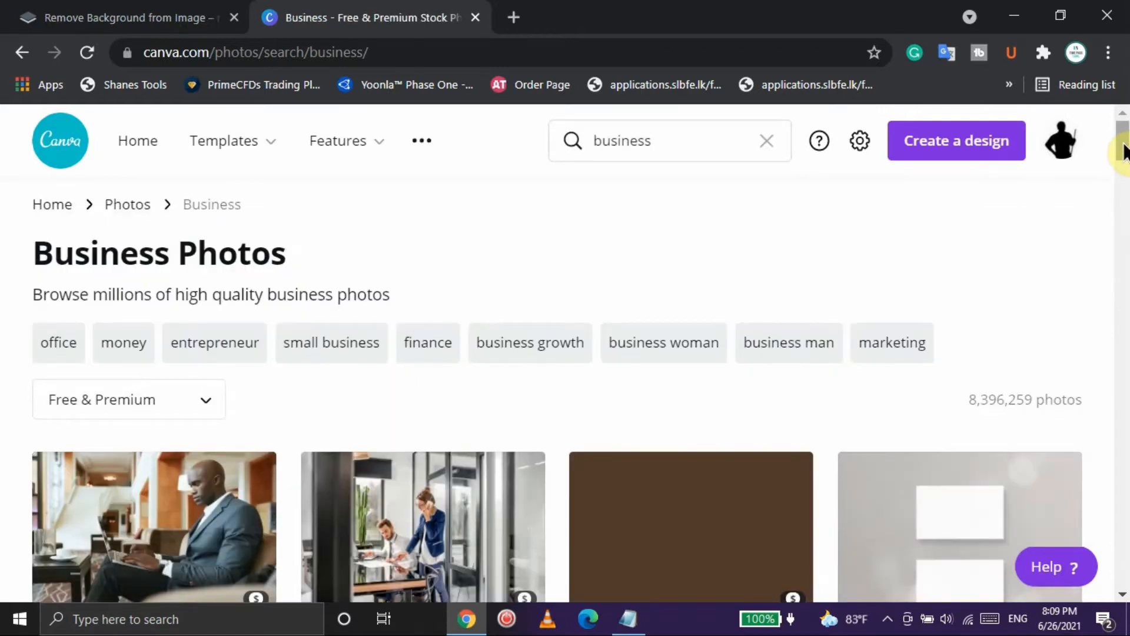
pyautogui.scroll(-4, 1124, 171)
pyautogui.moveTo(1125, 171)
pyautogui.mouseDown()
pyautogui.moveTo(1124, 278)
pyautogui.moveTo(1126, 164)
pyautogui.mouseUp()
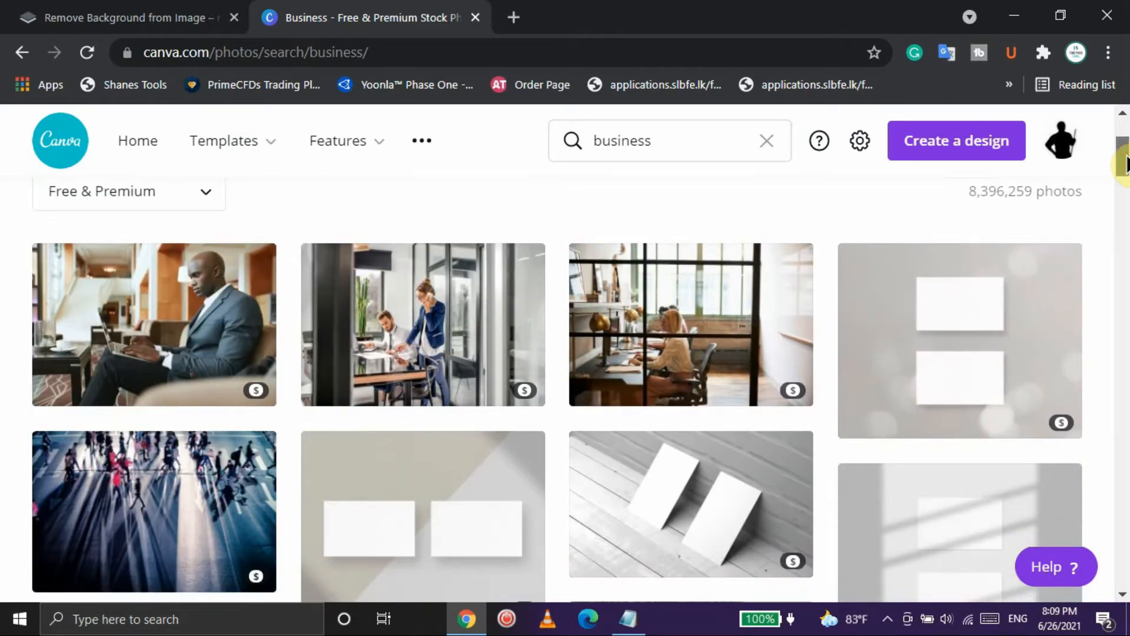
pyautogui.moveTo(1126, 163); pyautogui.dragTo(1126, 131)
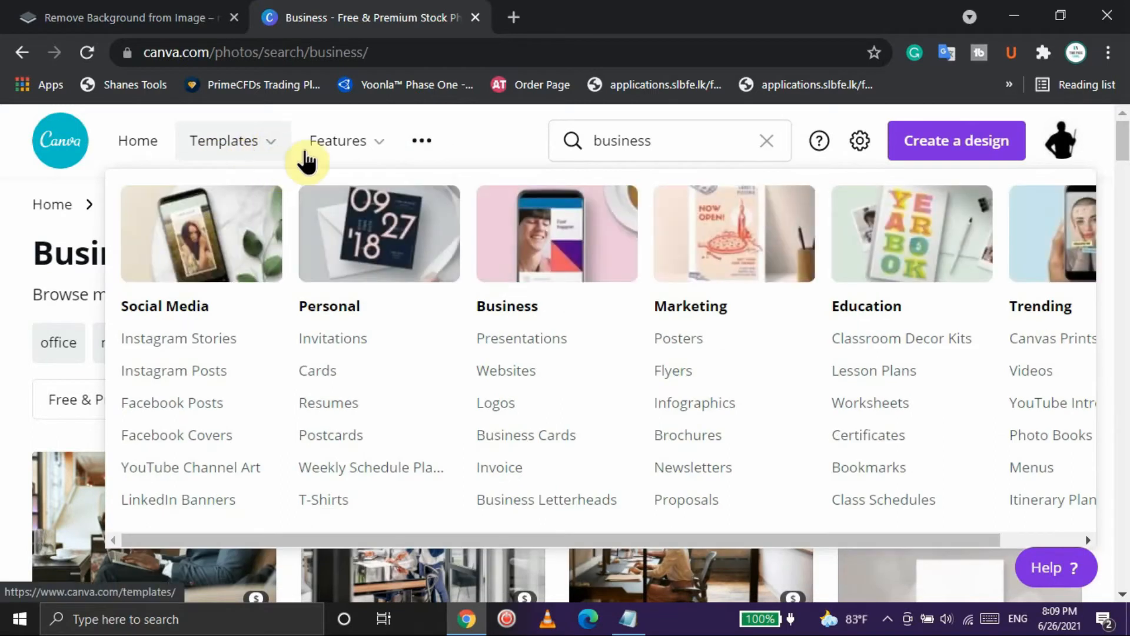
pyautogui.moveTo(373, 160)
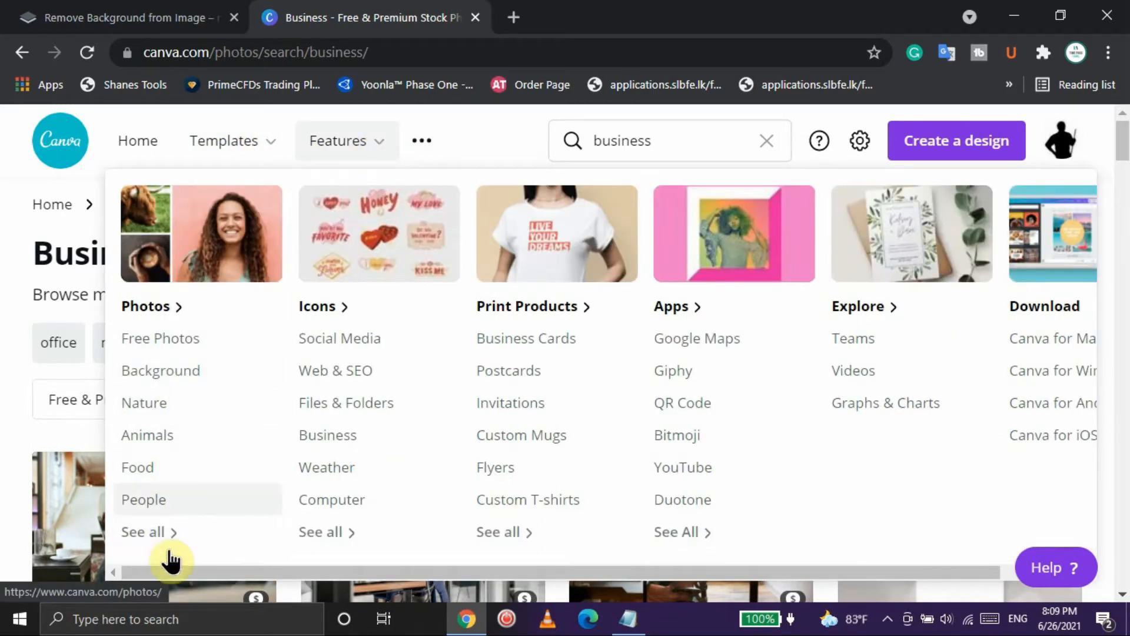
pyautogui.moveTo(455, 151)
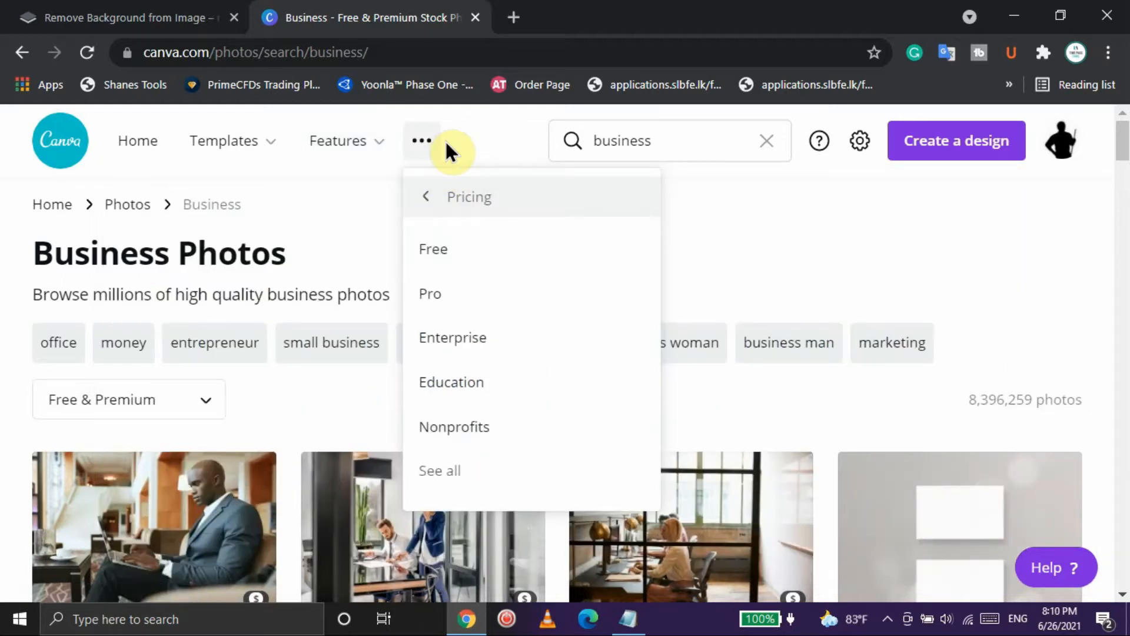
pyautogui.click(934, 287)
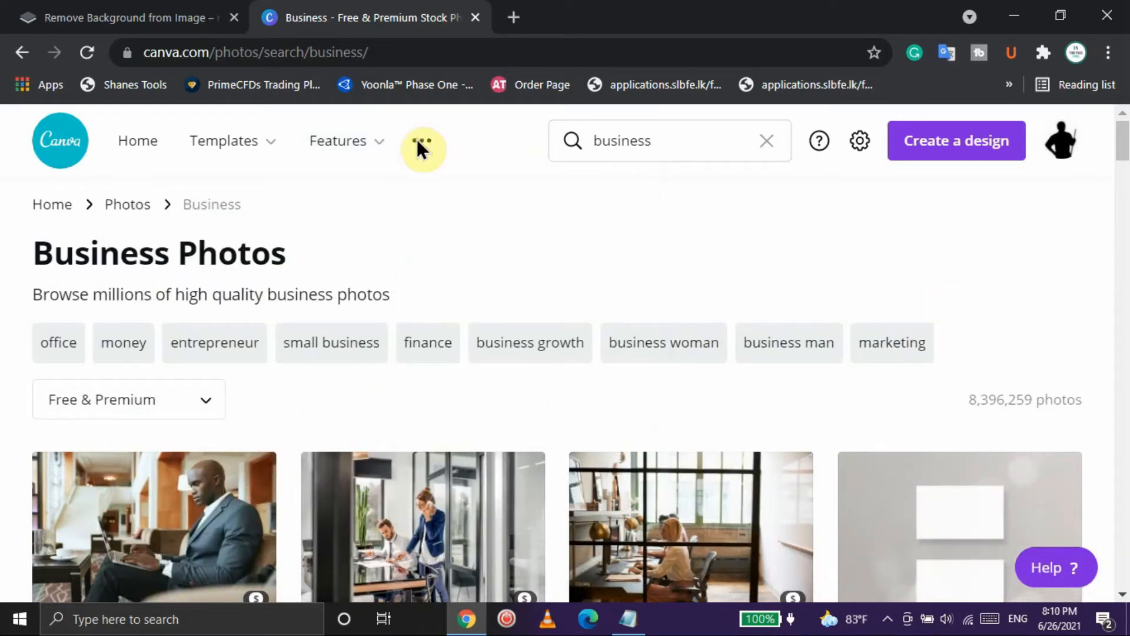
pyautogui.moveTo(425, 147)
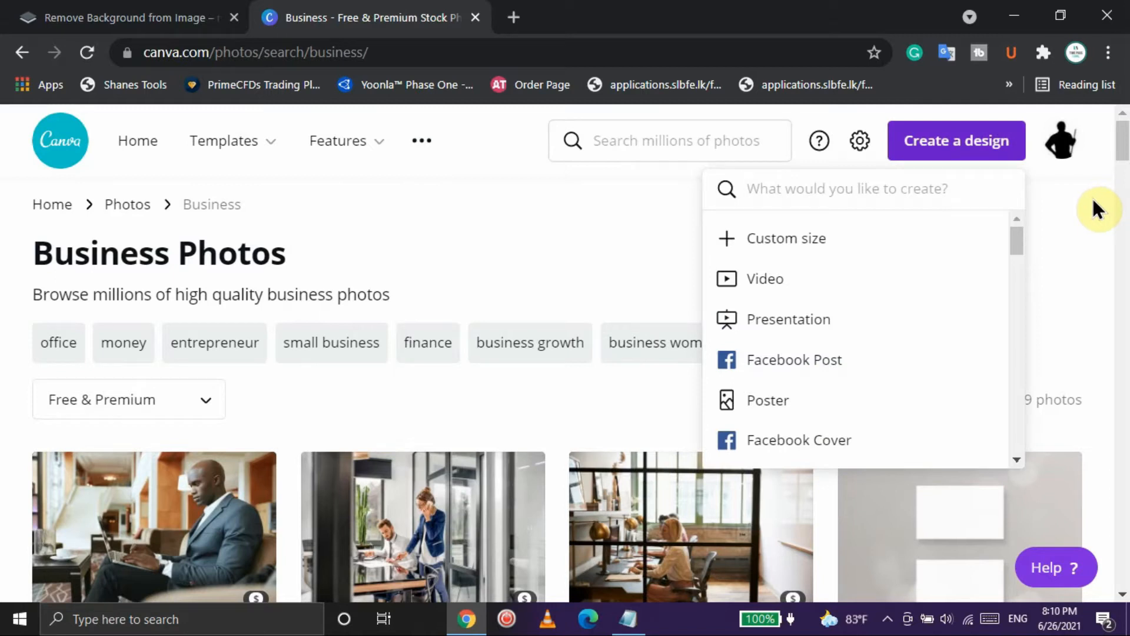
pyautogui.click(1093, 197)
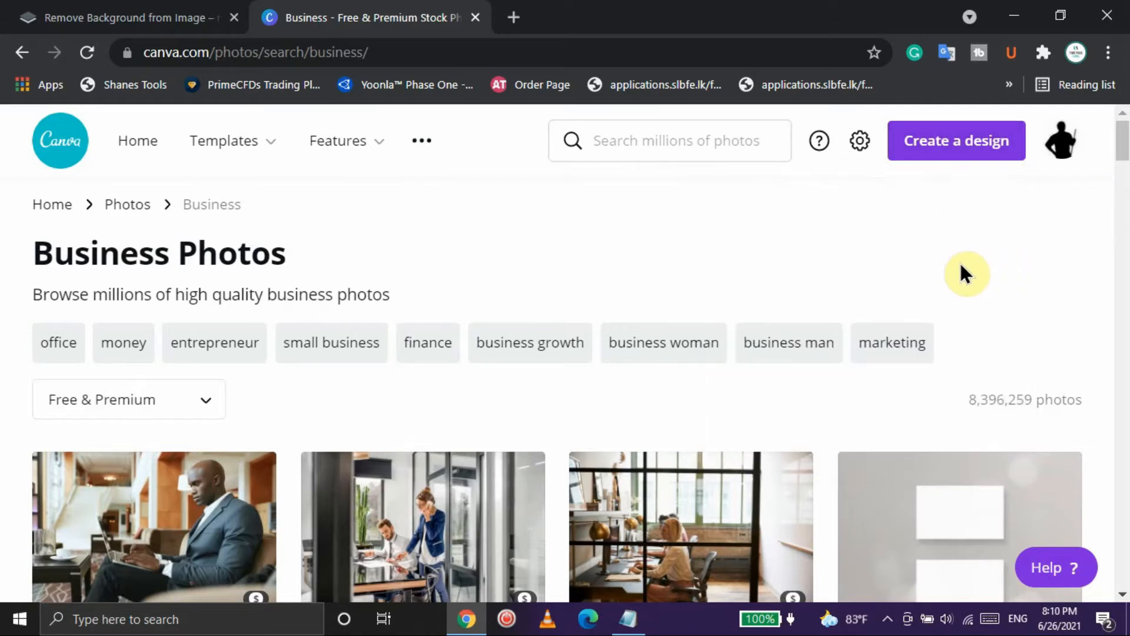
# - Create a blank design from the recent custom size 2048 x 1152 px and close it
pyautogui.click(955, 148)
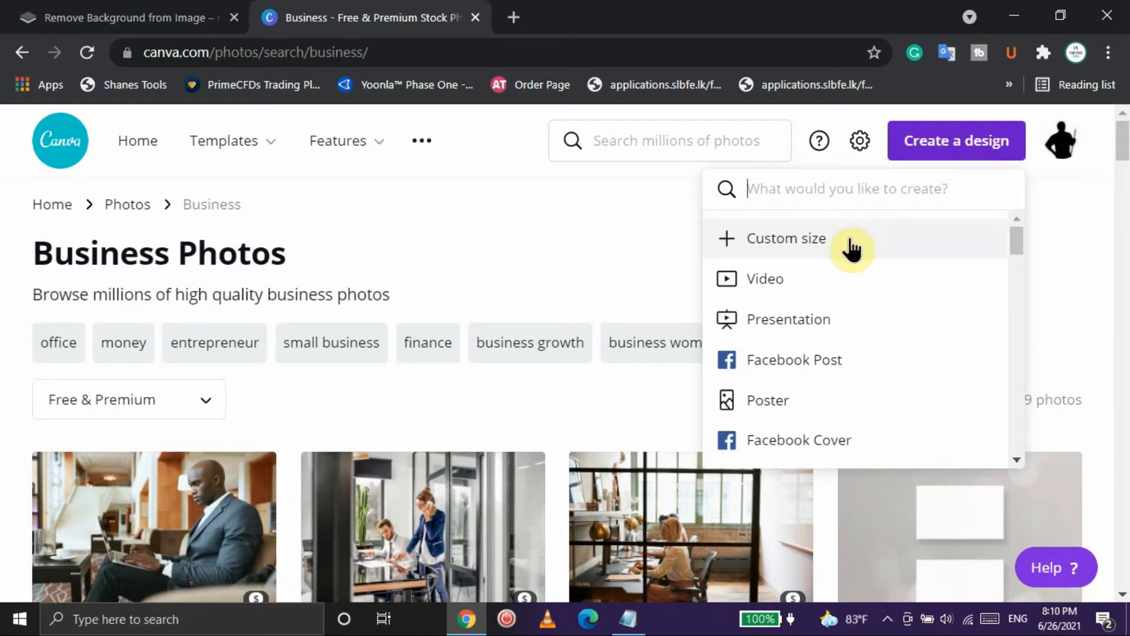
pyautogui.click(825, 243)
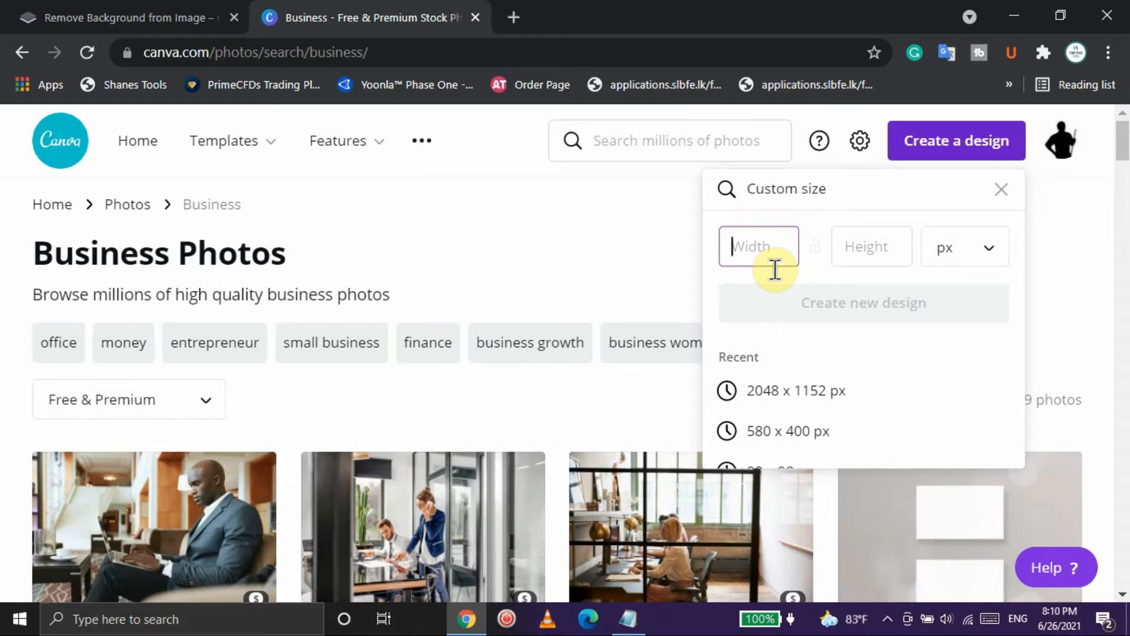
pyautogui.click(907, 246)
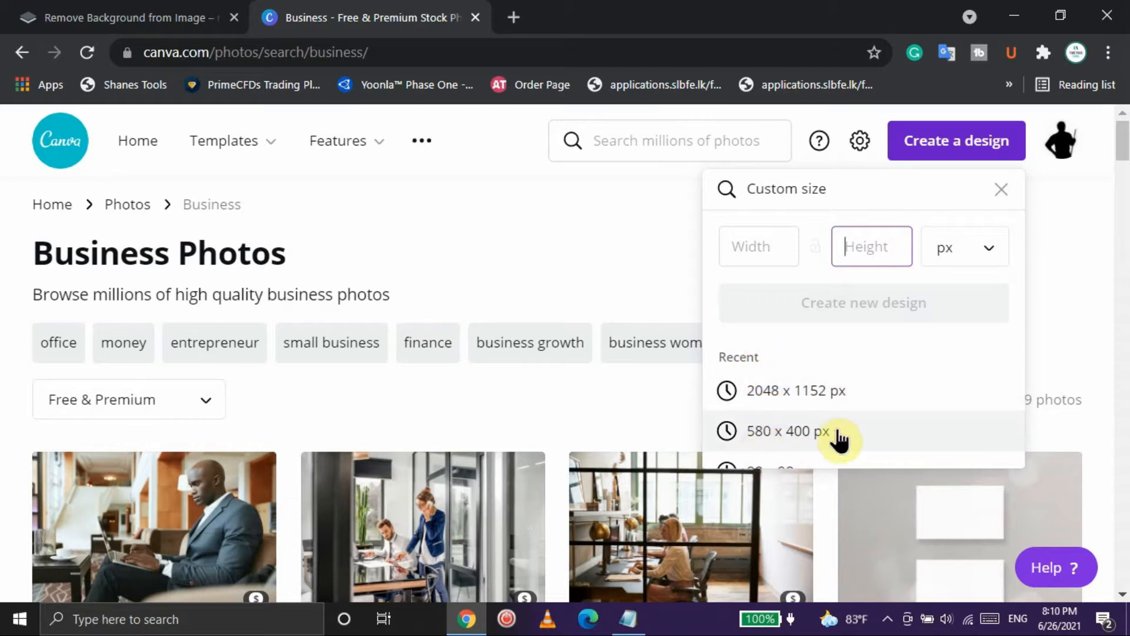
pyautogui.click(817, 392)
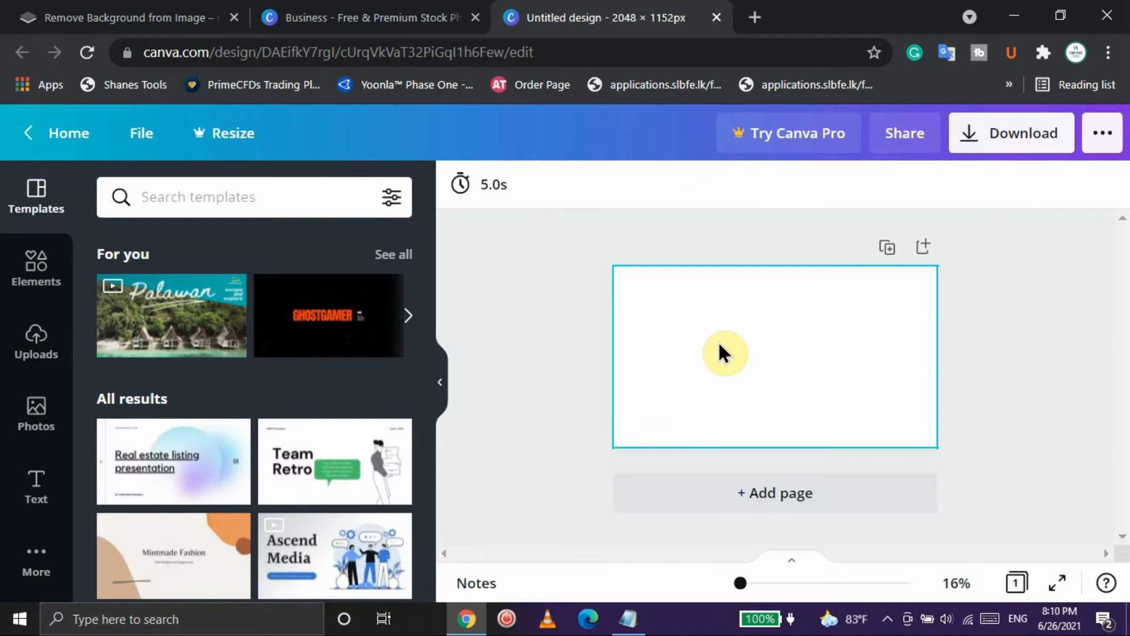
pyautogui.hotkey('ctrl', 'w')
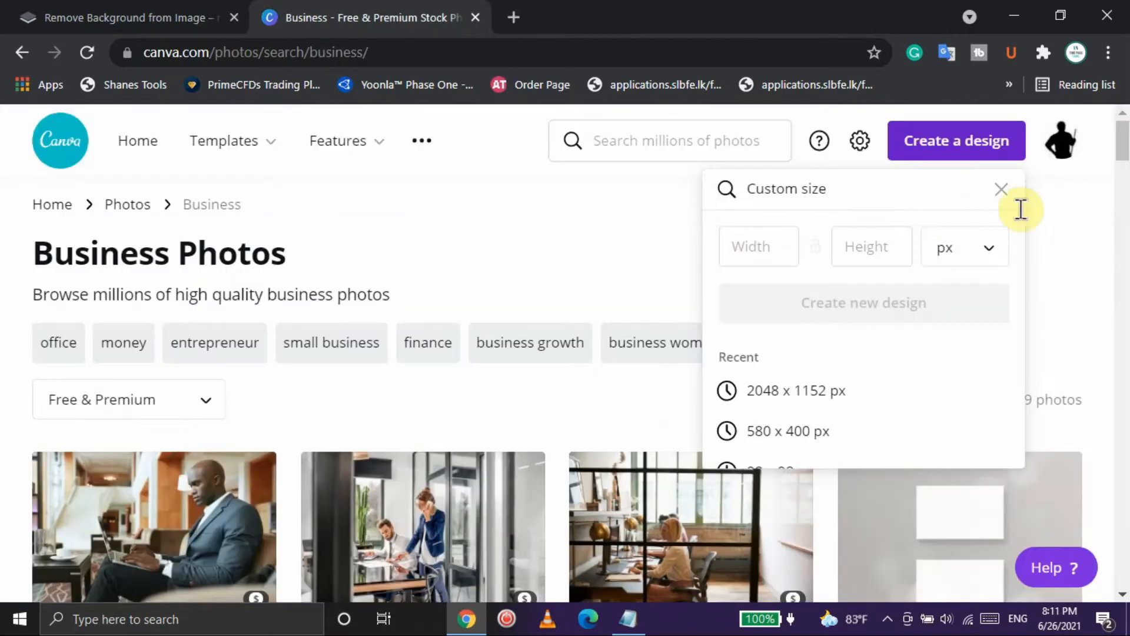
# - Leave the custom size options and look through the design types offered for a new design
pyautogui.click(1004, 191)
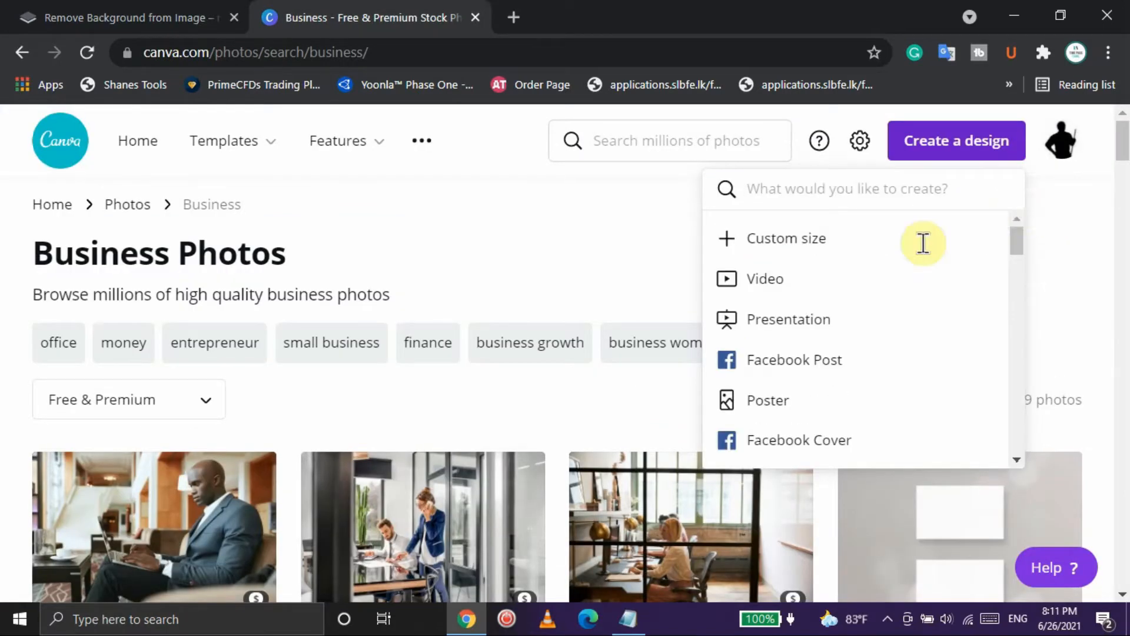
pyautogui.moveTo(1016, 237); pyautogui.dragTo(1017, 290)
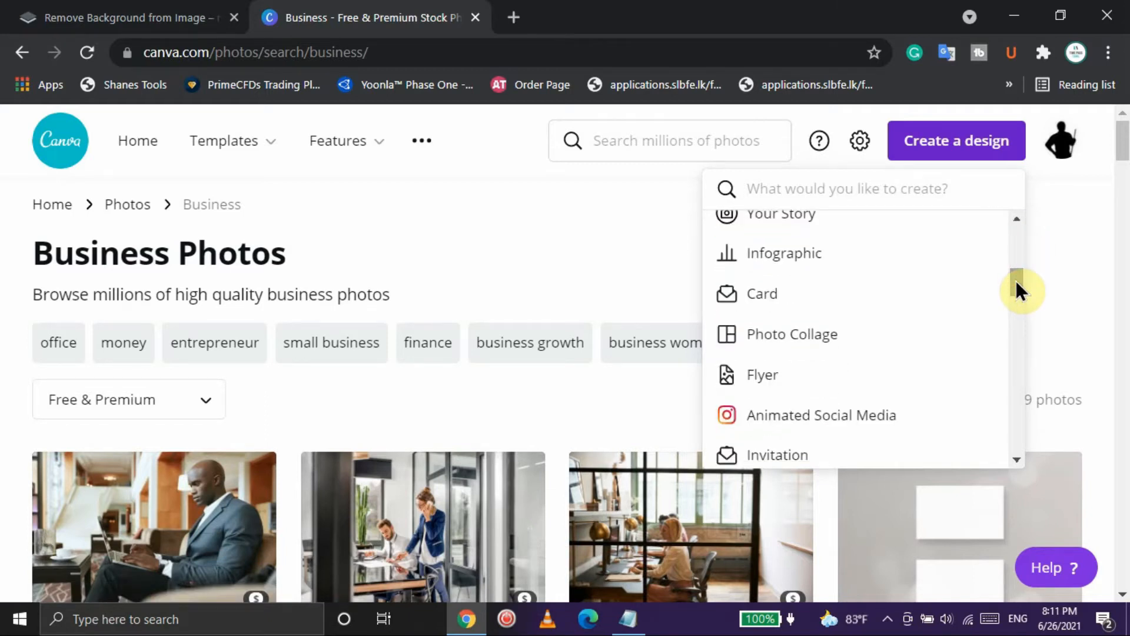
pyautogui.moveTo(1017, 282); pyautogui.dragTo(1016, 237)
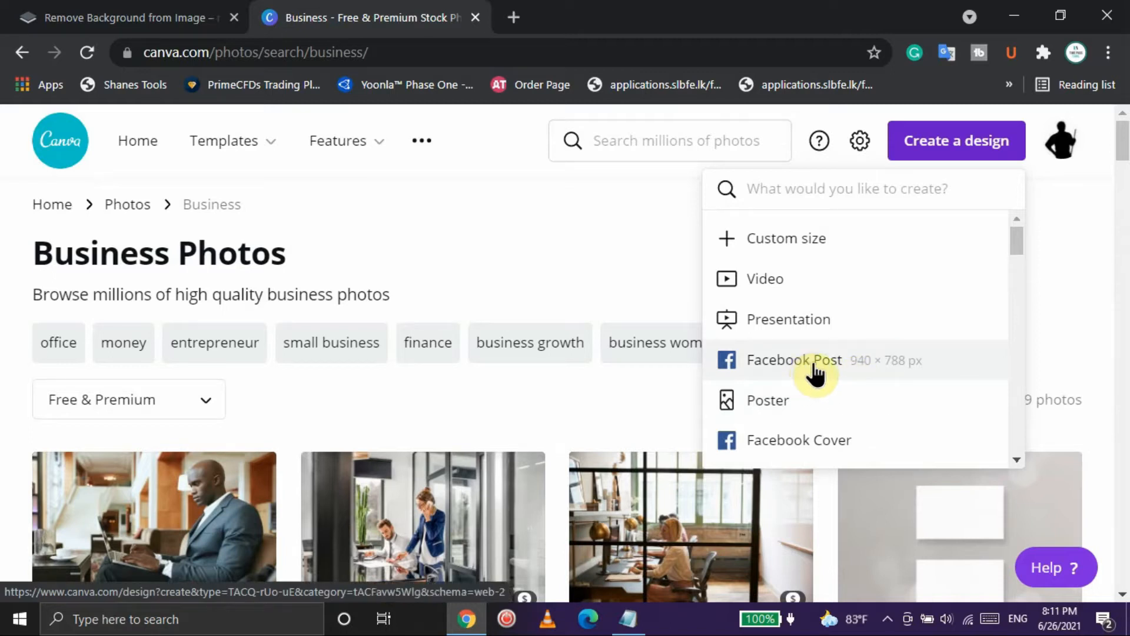
pyautogui.click(1073, 219)
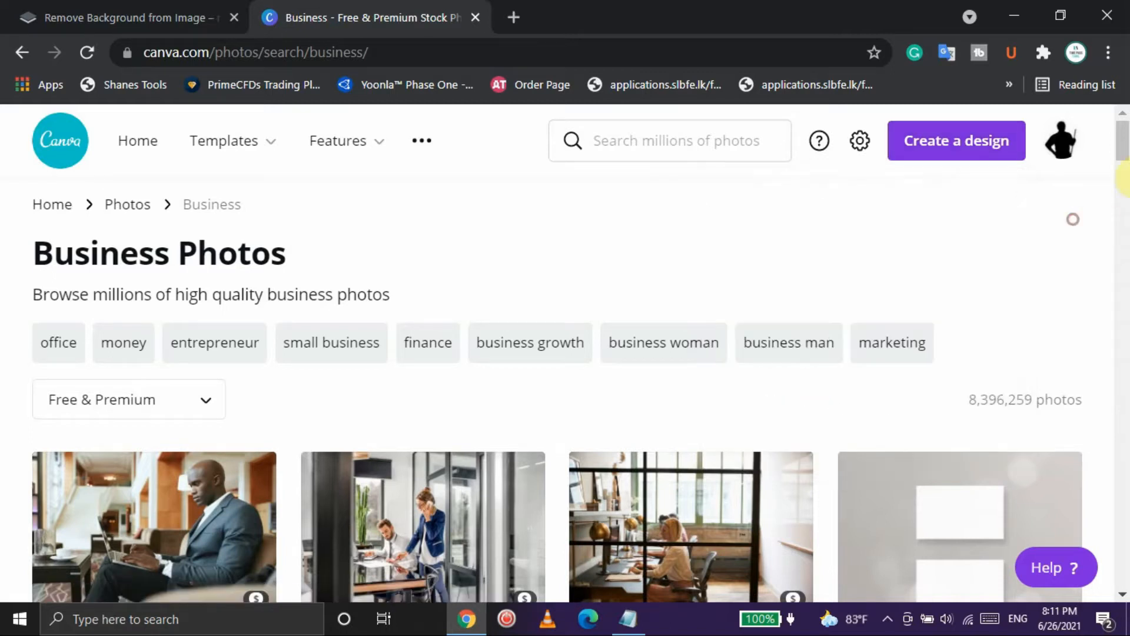
# - Return to the home page and view the All your designs and Shared with you pages
pyautogui.click(148, 155)
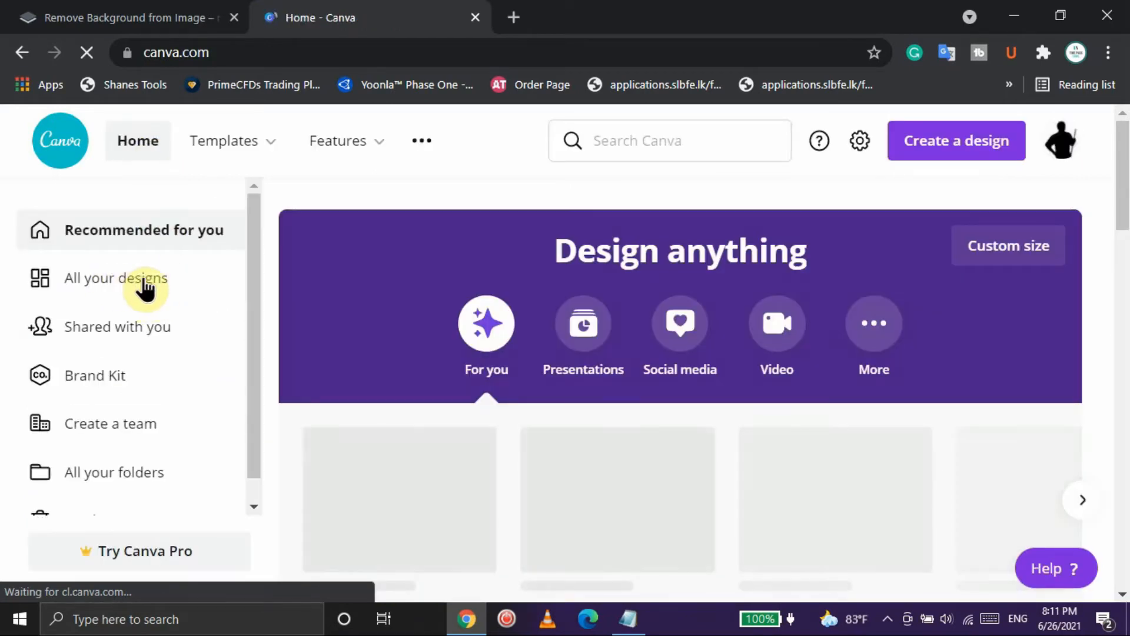
pyautogui.click(119, 286)
pyautogui.moveTo(1124, 215); pyautogui.dragTo(1119, 187)
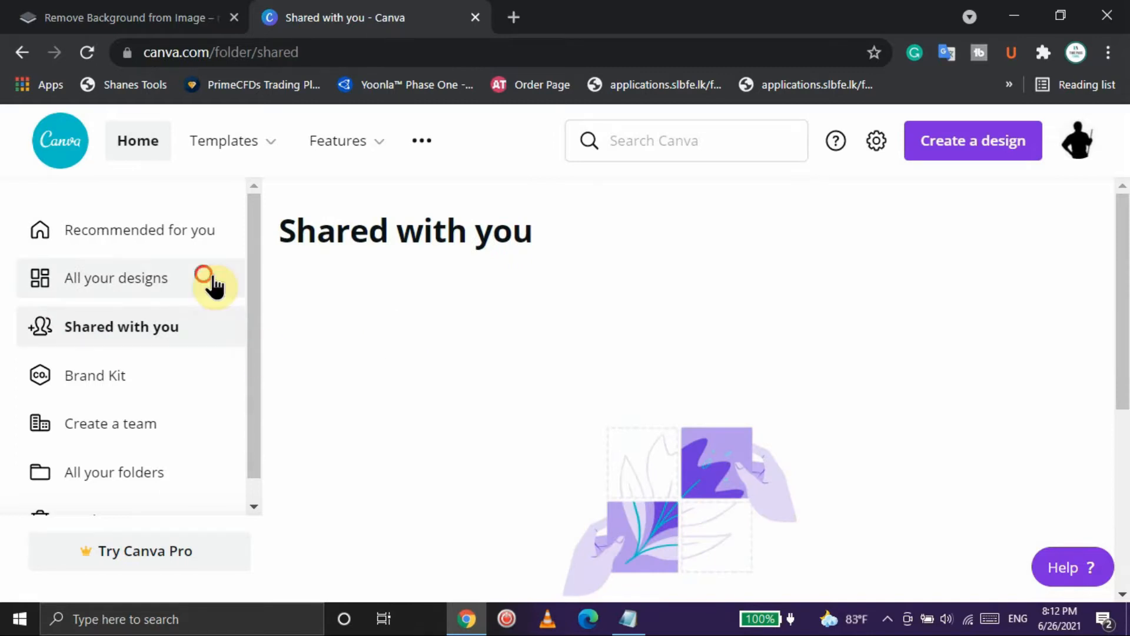
pyautogui.click(203, 275)
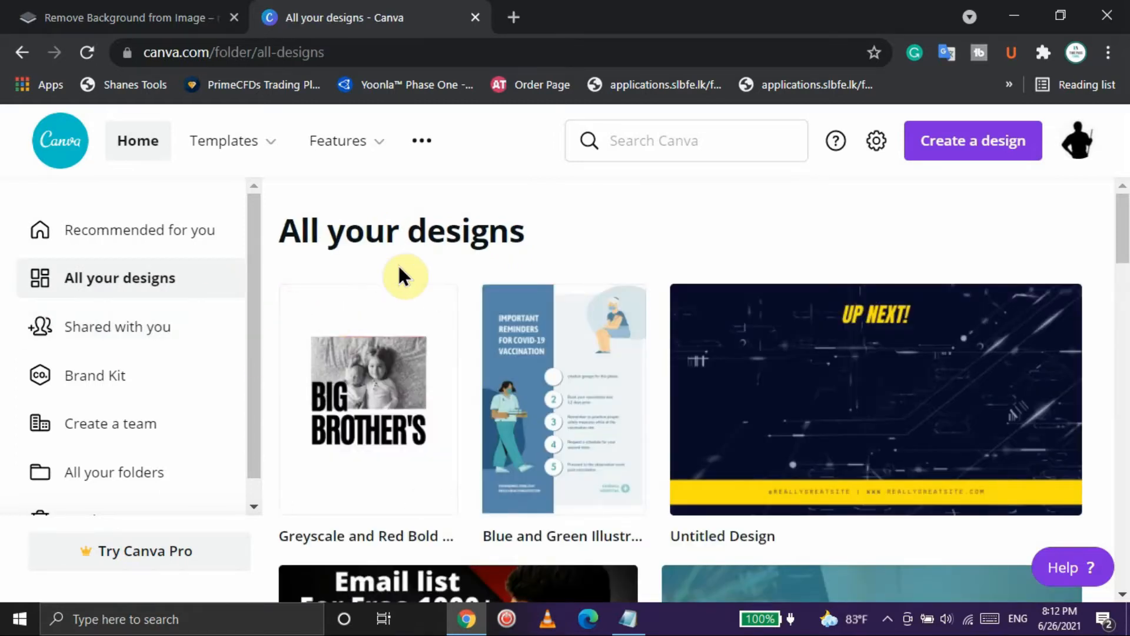
pyautogui.click(171, 327)
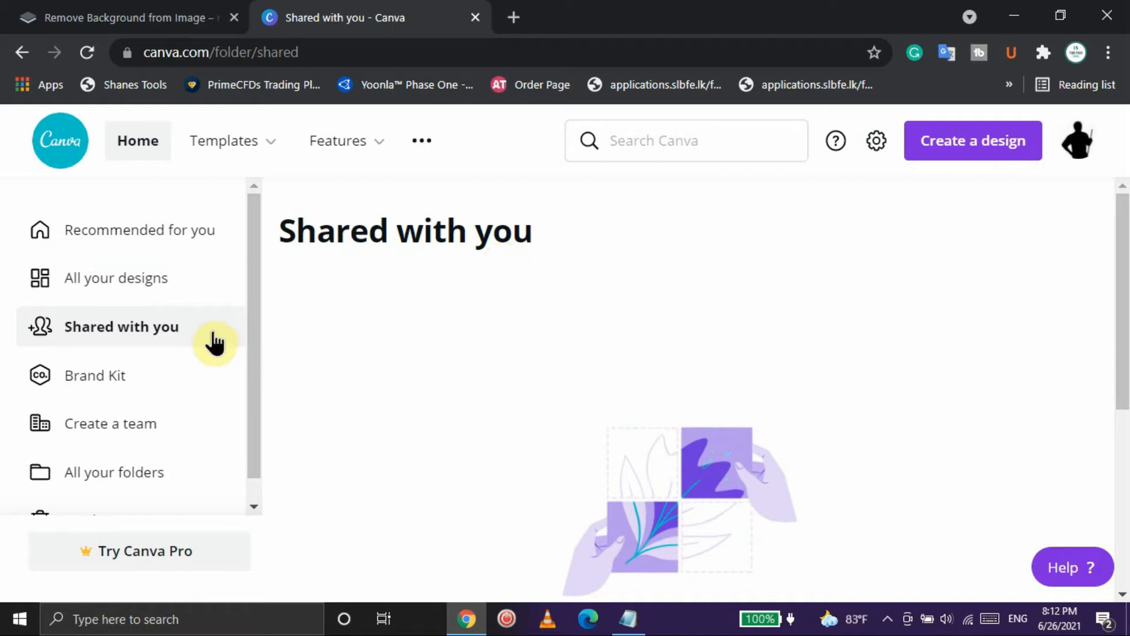
# - View the Brand Kit page and the Create a team form, closing the form without creating a team
pyautogui.scroll(-1, 255, 363)
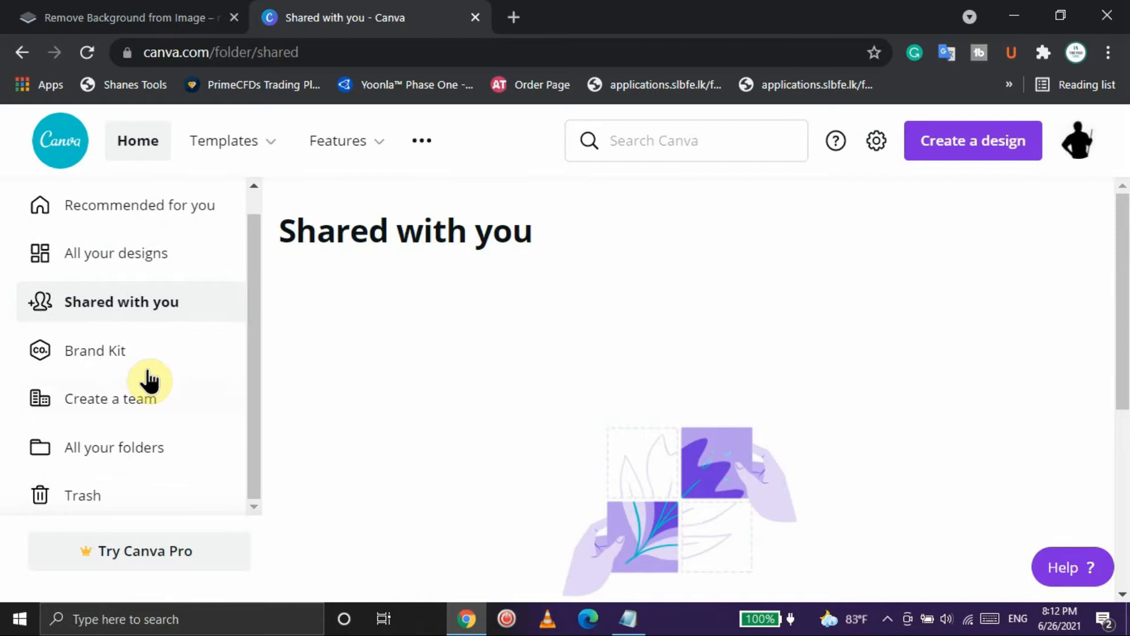
pyautogui.click(140, 366)
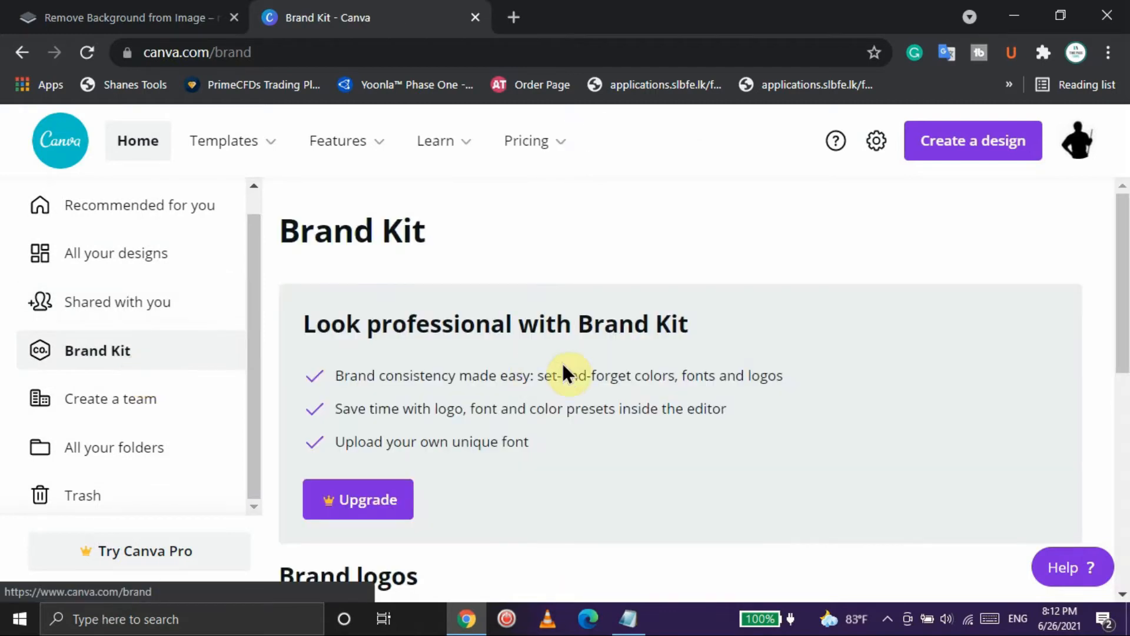
pyautogui.scroll(-1, 1124, 272)
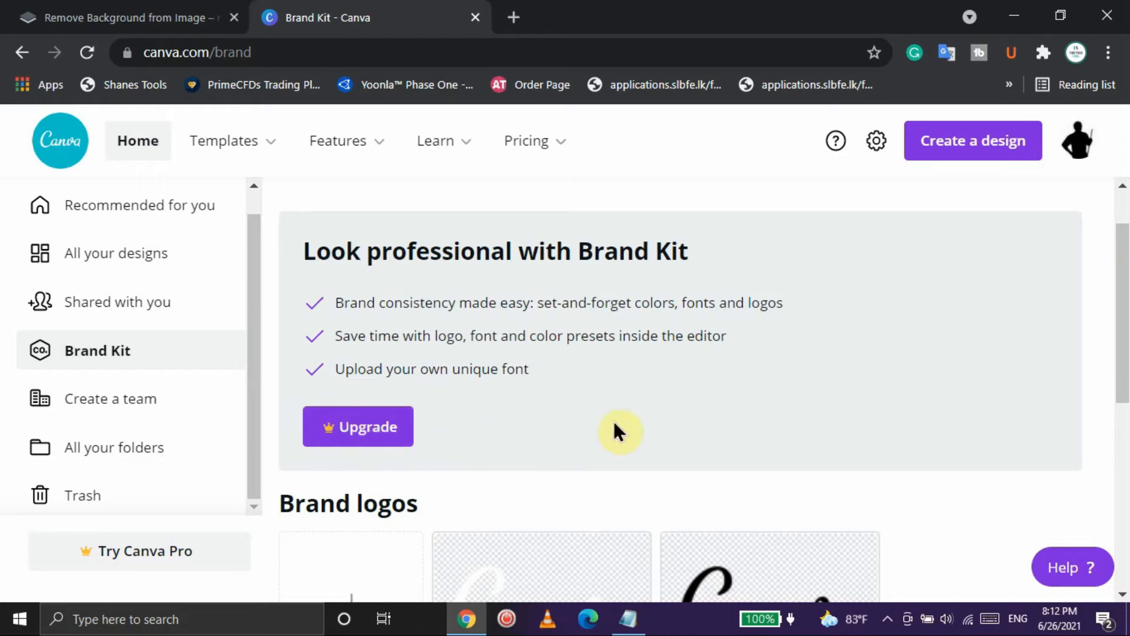
pyautogui.click(116, 412)
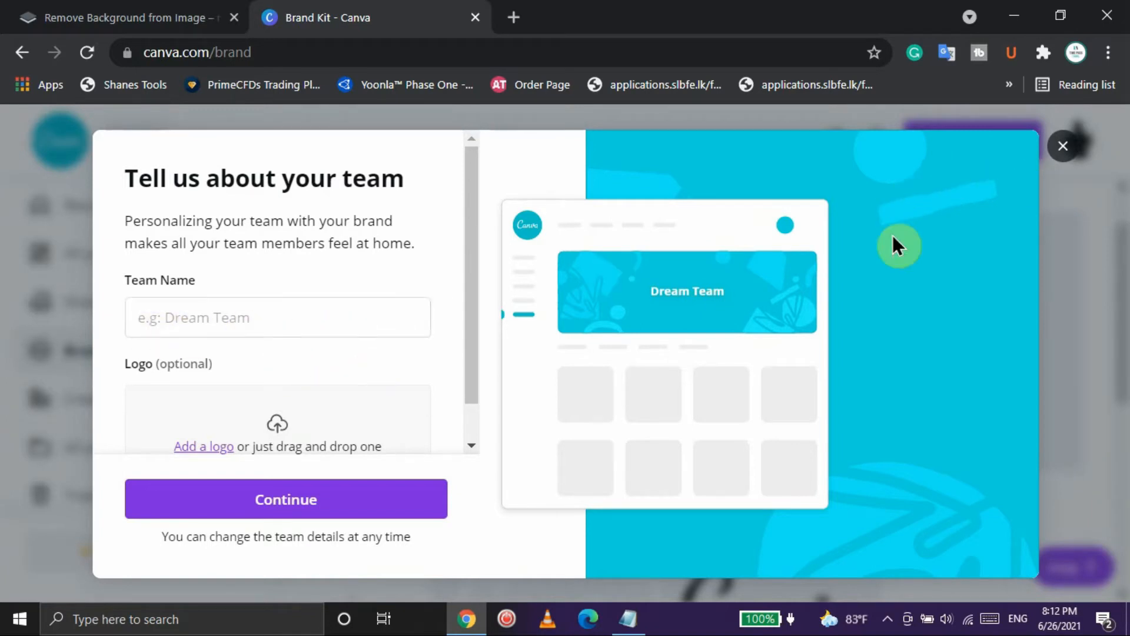
pyautogui.click(1065, 147)
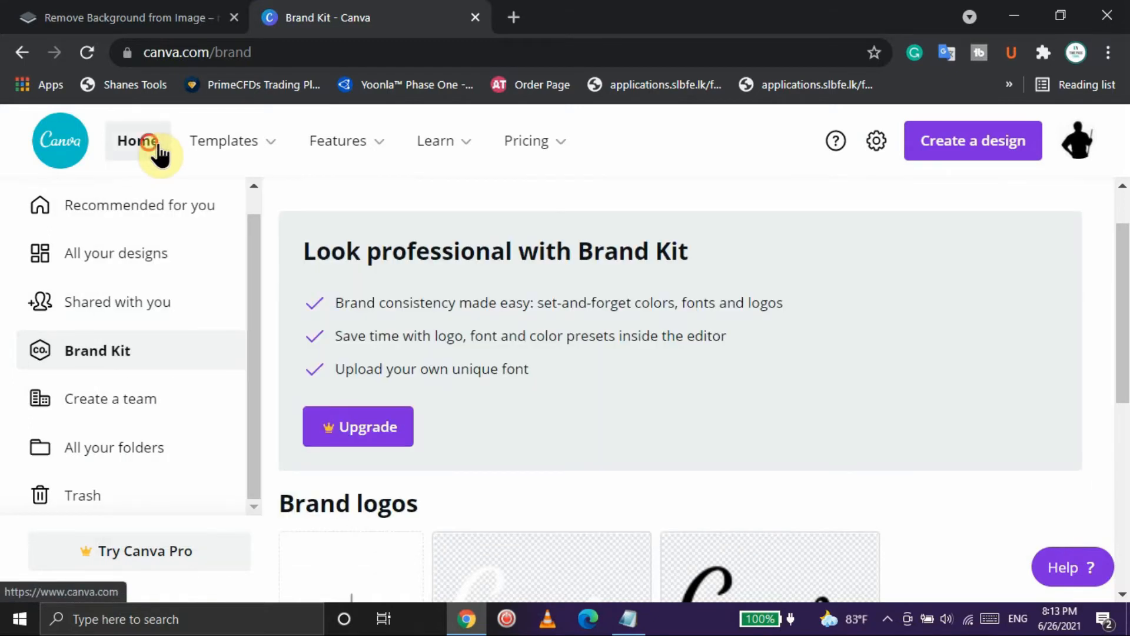
# - Return to the home page and browse the recommended design types
pyautogui.click(156, 152)
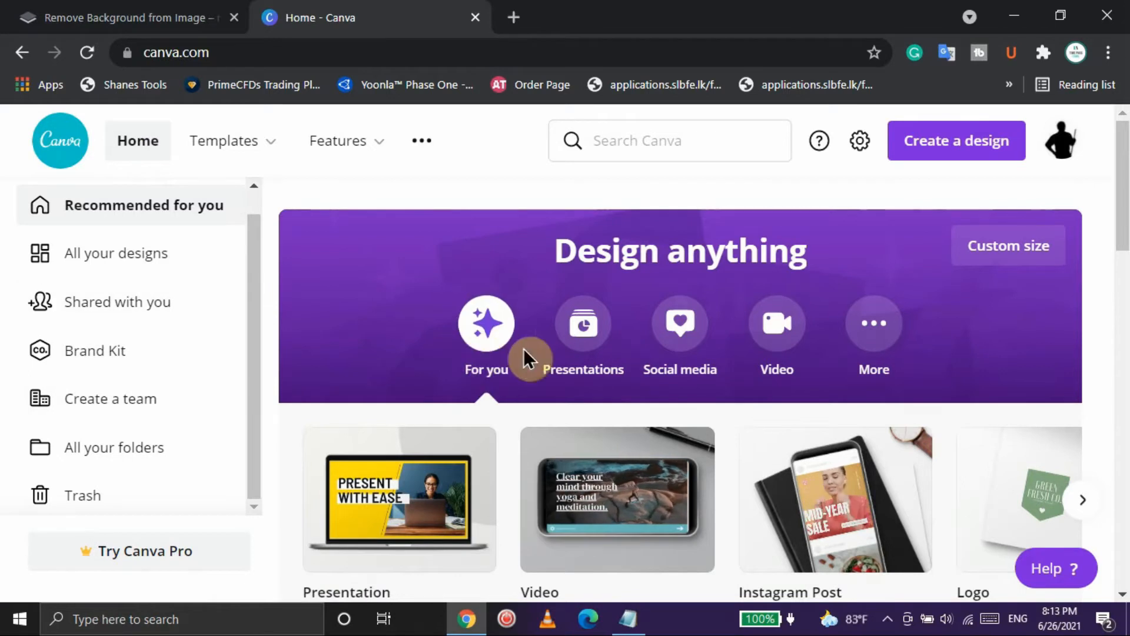
pyautogui.moveTo(1125, 212); pyautogui.dragTo(1125, 275)
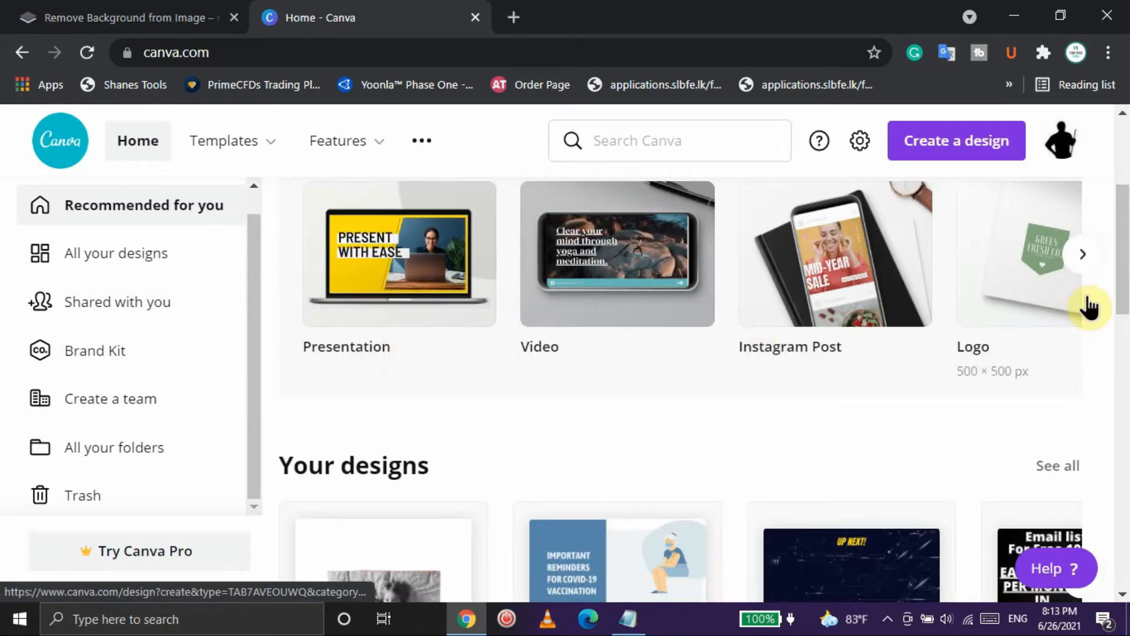
pyautogui.scroll(1, 1122, 274)
pyautogui.click(1087, 277)
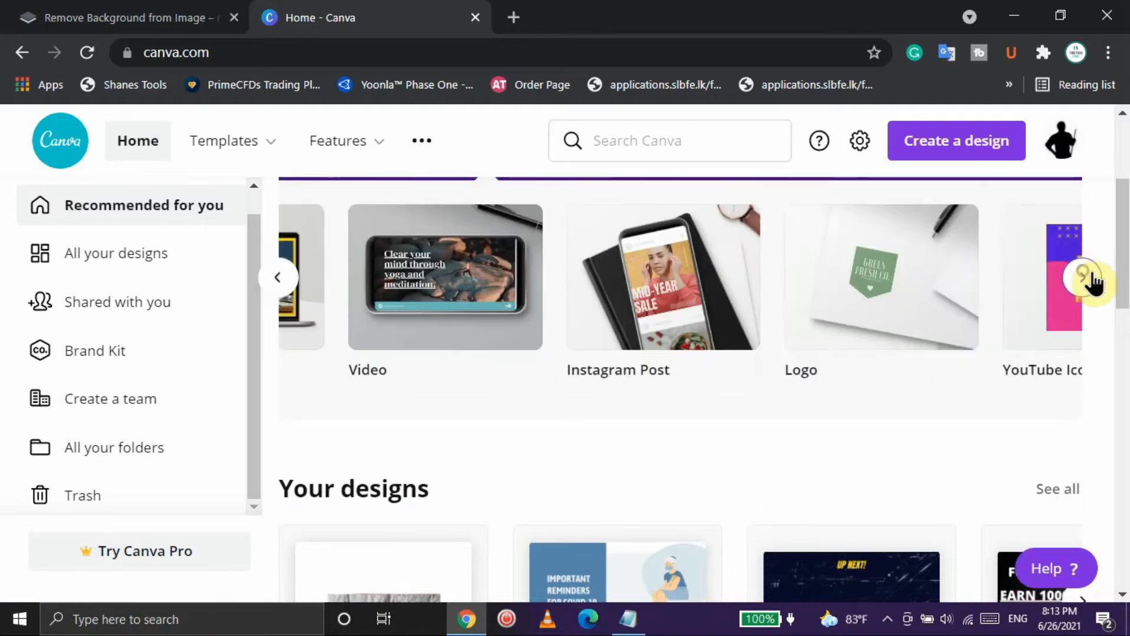
# - Look through the home page's recommended design types, recent designs and template categories such as Resumes and YouTube Thumbnails
pyautogui.click(277, 279)
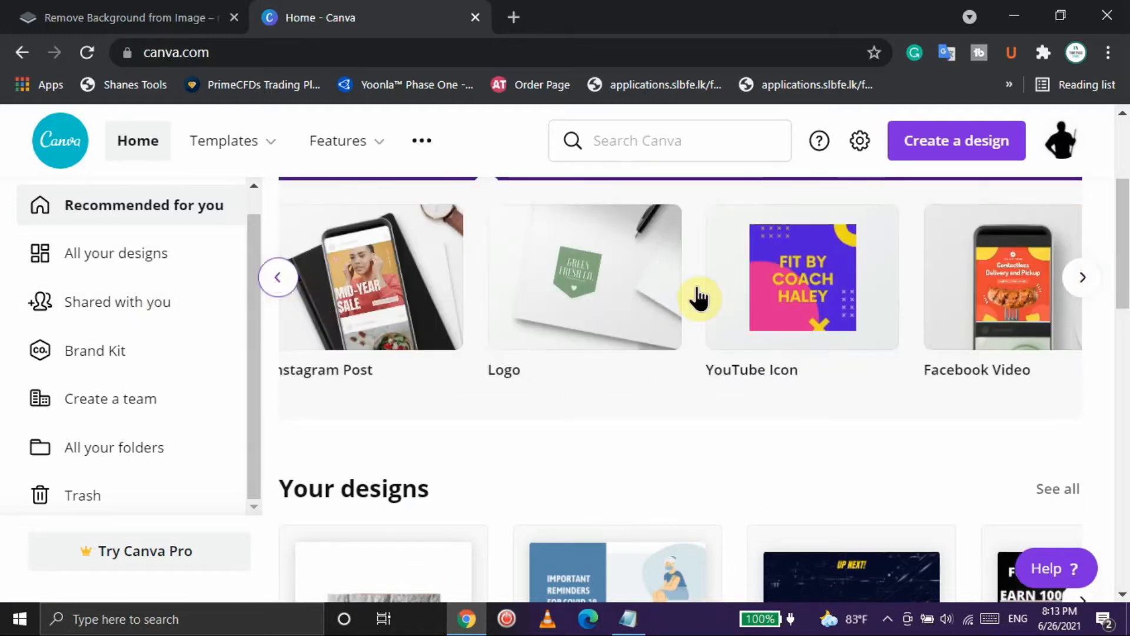
pyautogui.scroll(-2, 1121, 247)
pyautogui.moveTo(1125, 287); pyautogui.dragTo(1123, 390)
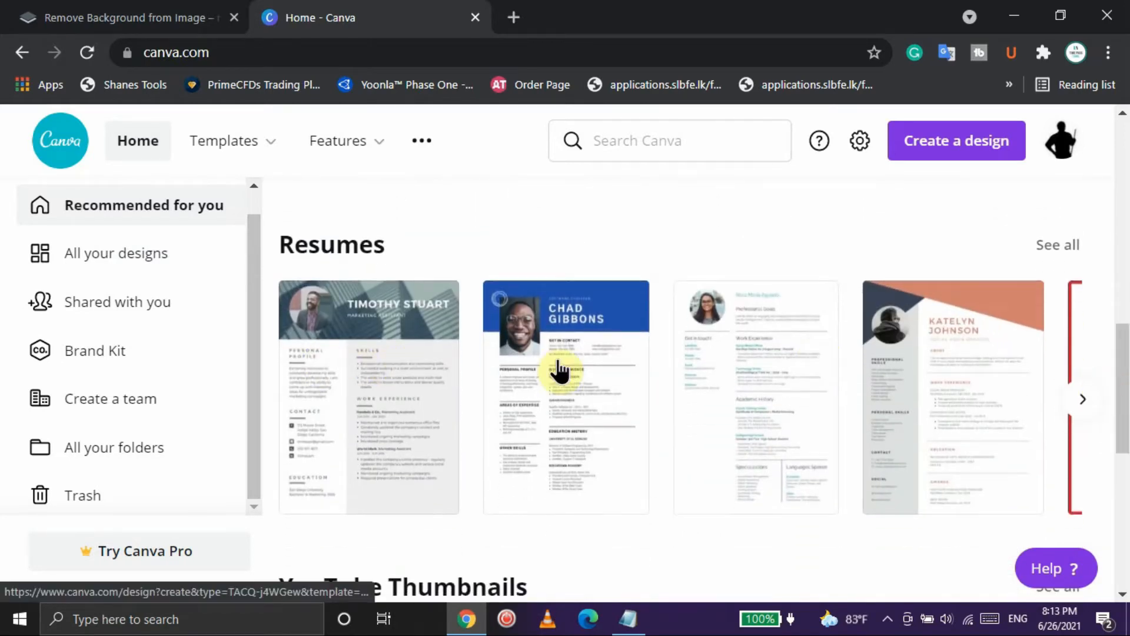
pyautogui.moveTo(1122, 353); pyautogui.dragTo(1121, 227)
pyautogui.moveTo(260, 389); pyautogui.dragTo(347, 174)
pyautogui.moveTo(369, 154)
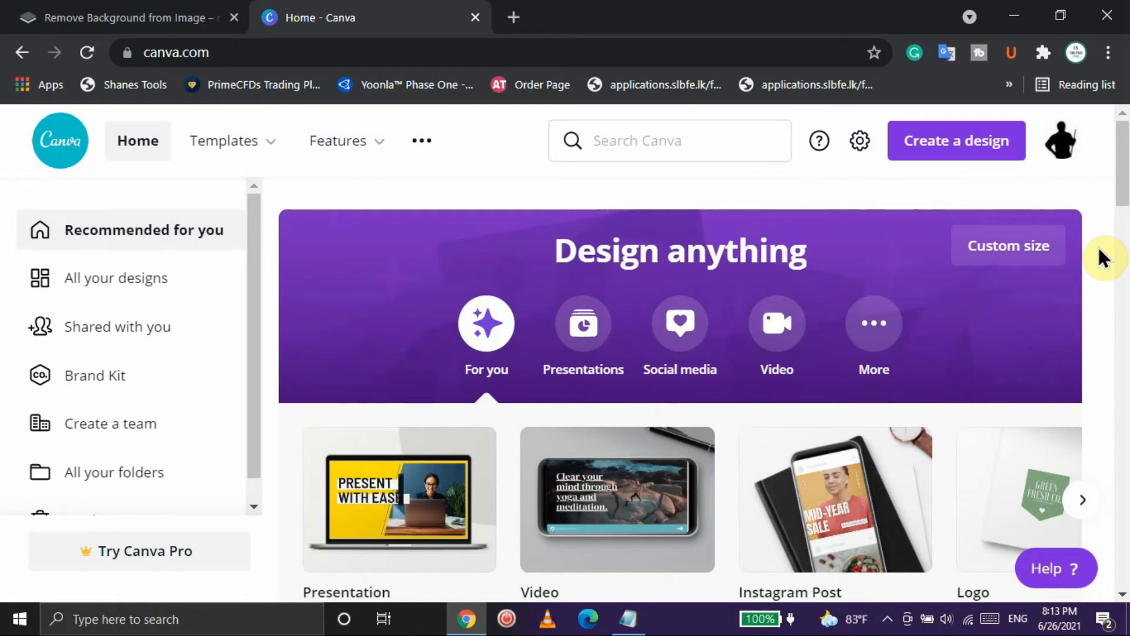
# - Create a blank YouTube Thumbnail design and go back to the Canva home page
pyautogui.click(960, 155)
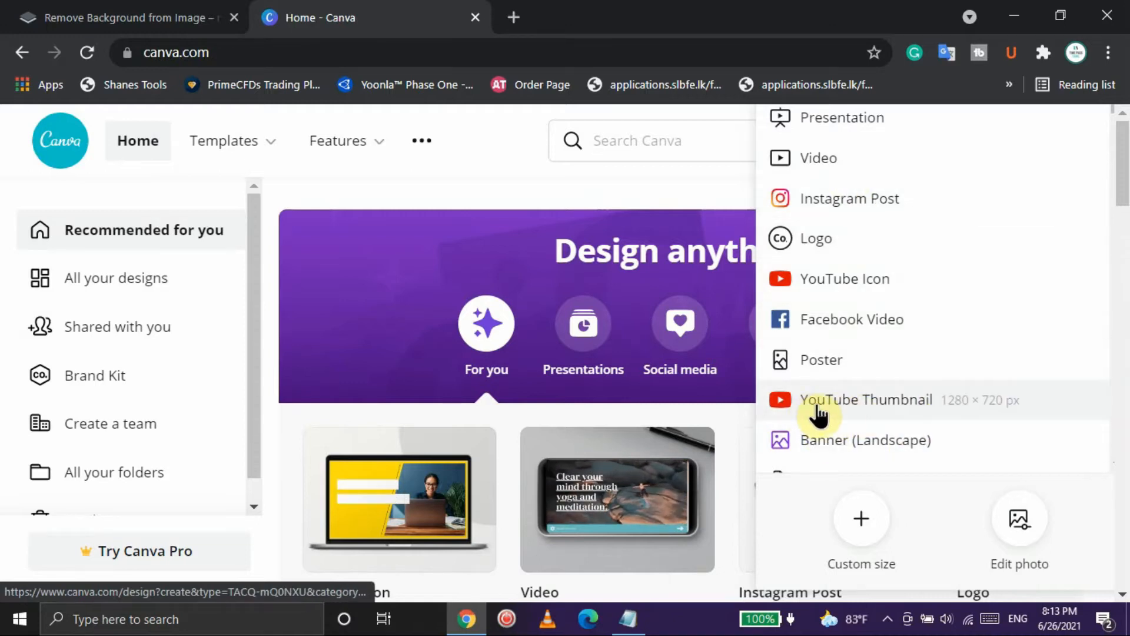
pyautogui.click(871, 406)
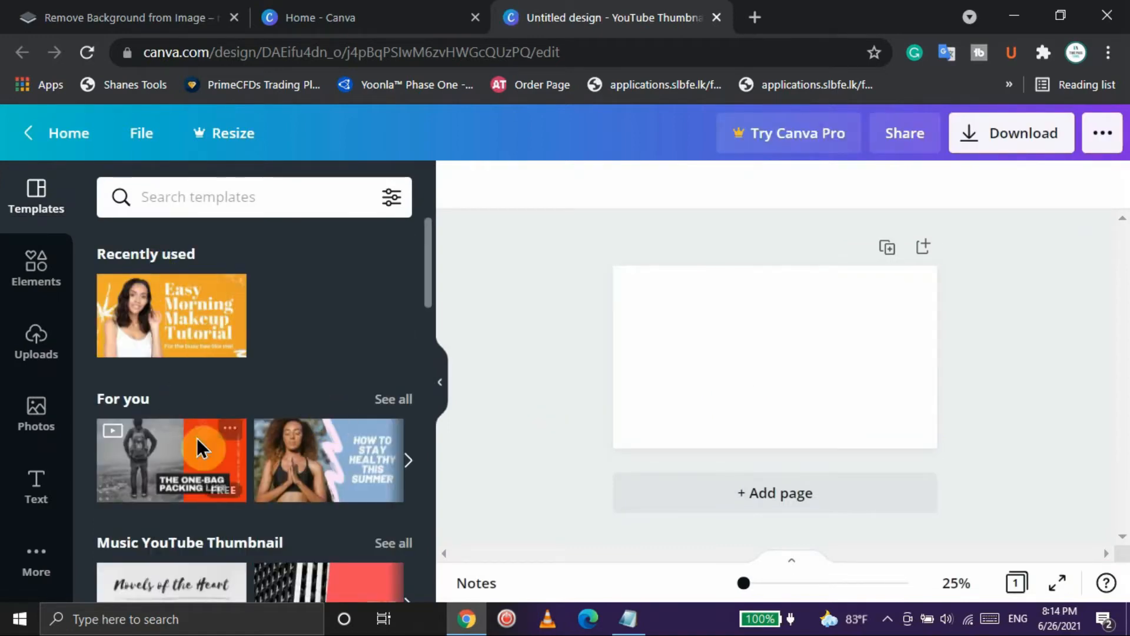
pyautogui.click(374, 15)
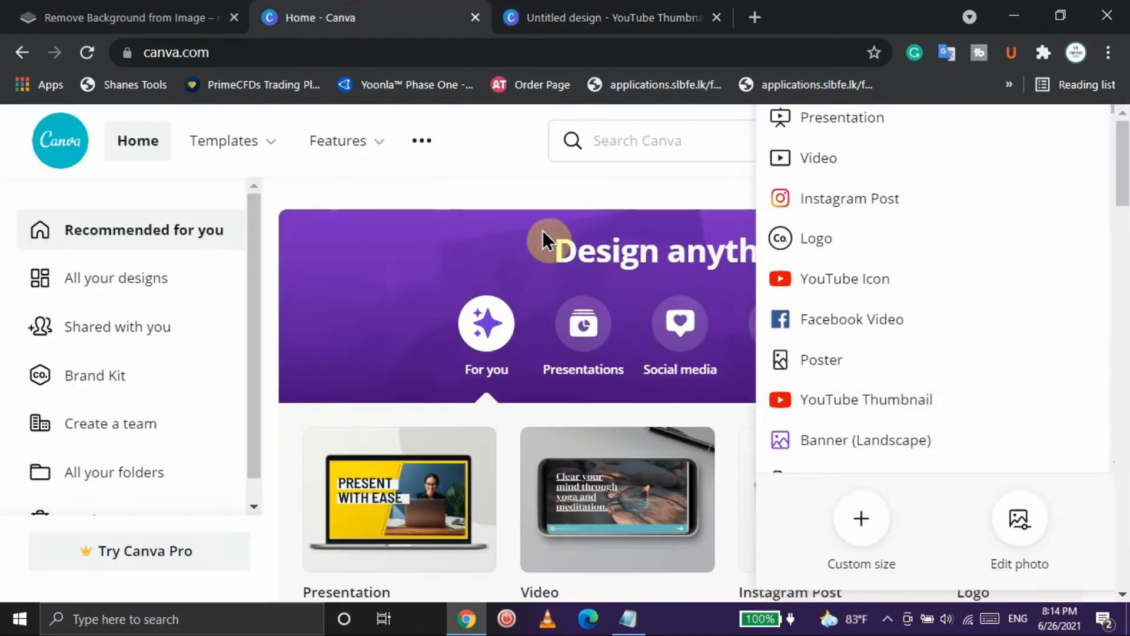
# - Search Canva for YouTube thumbnail templates, restrict the results to Free ones, and check the color filter without choosing a color
pyautogui.click(642, 144)
pyautogui.click(658, 277)
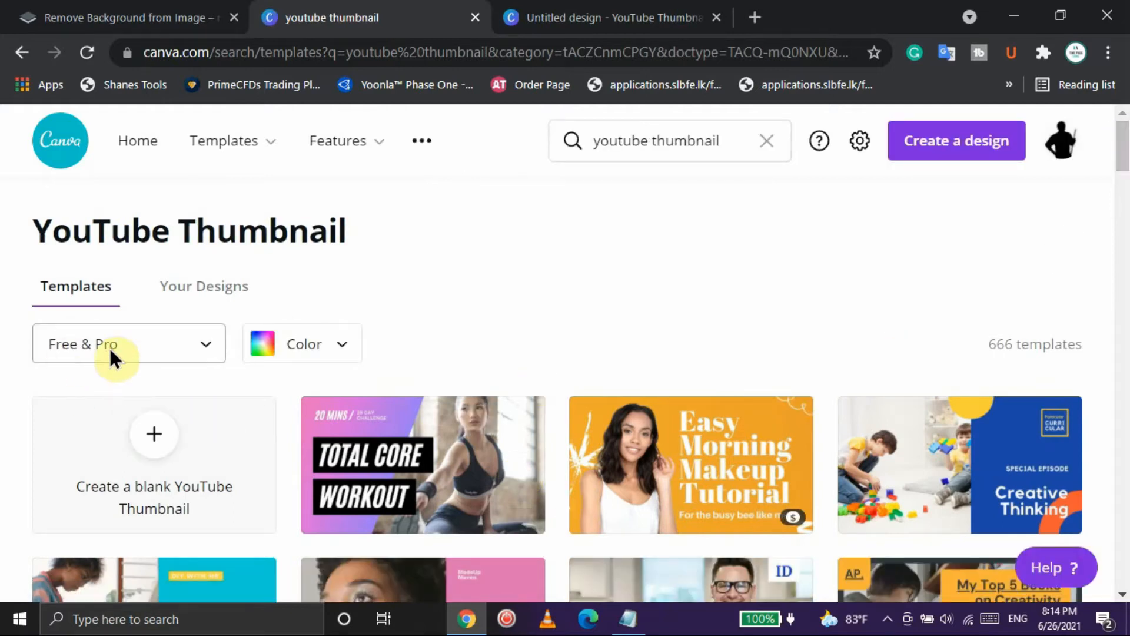
pyautogui.click(162, 343)
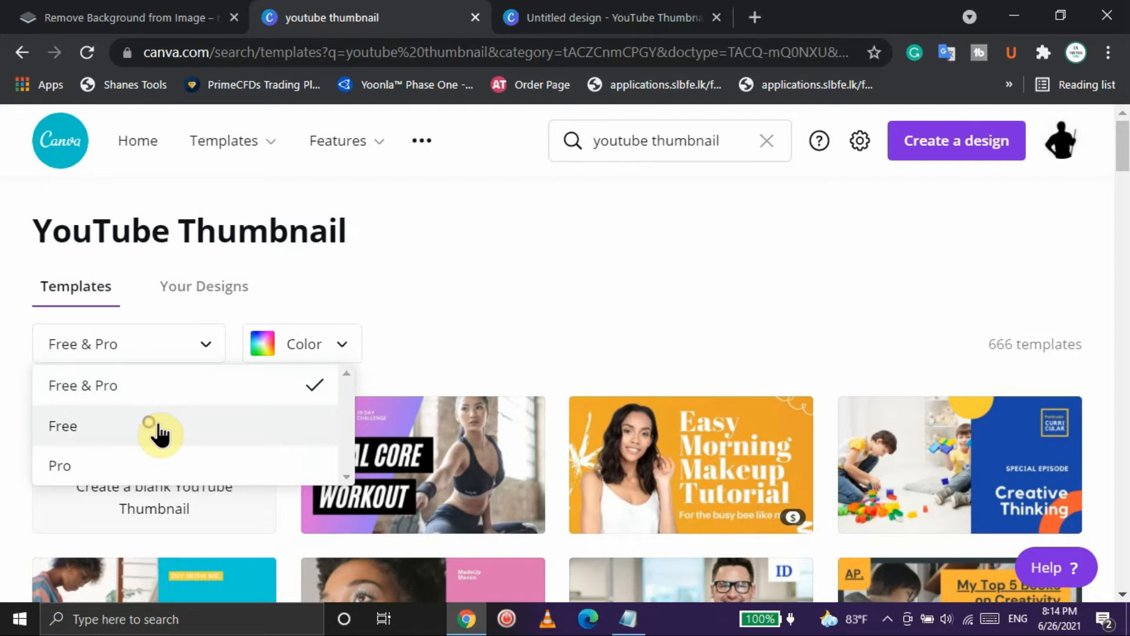
pyautogui.click(158, 429)
pyautogui.click(344, 343)
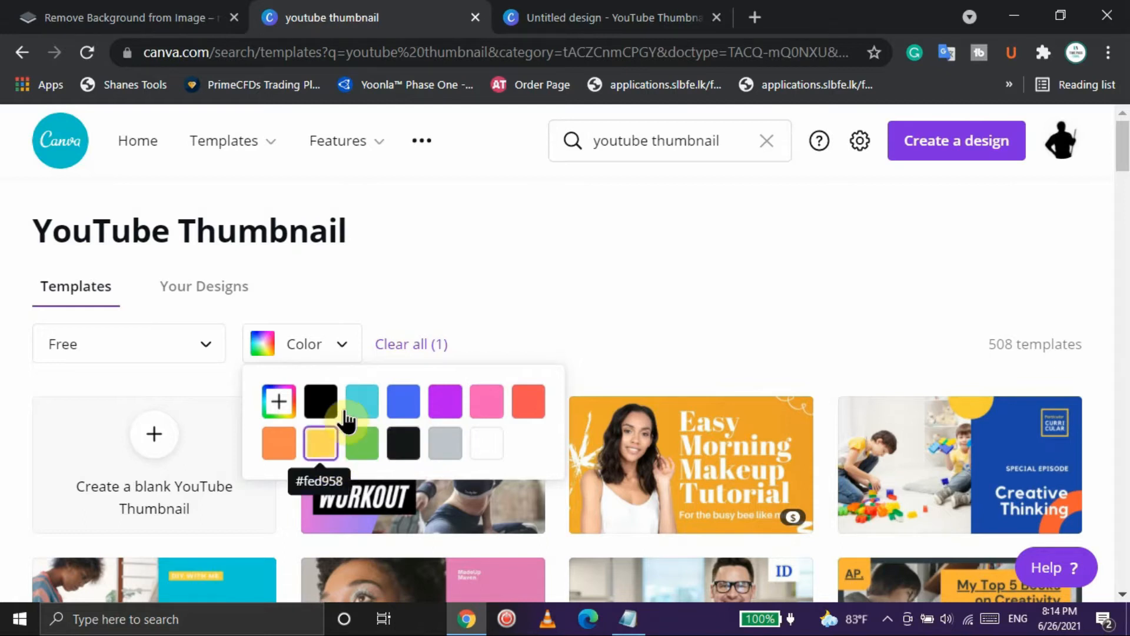
pyautogui.click(560, 301)
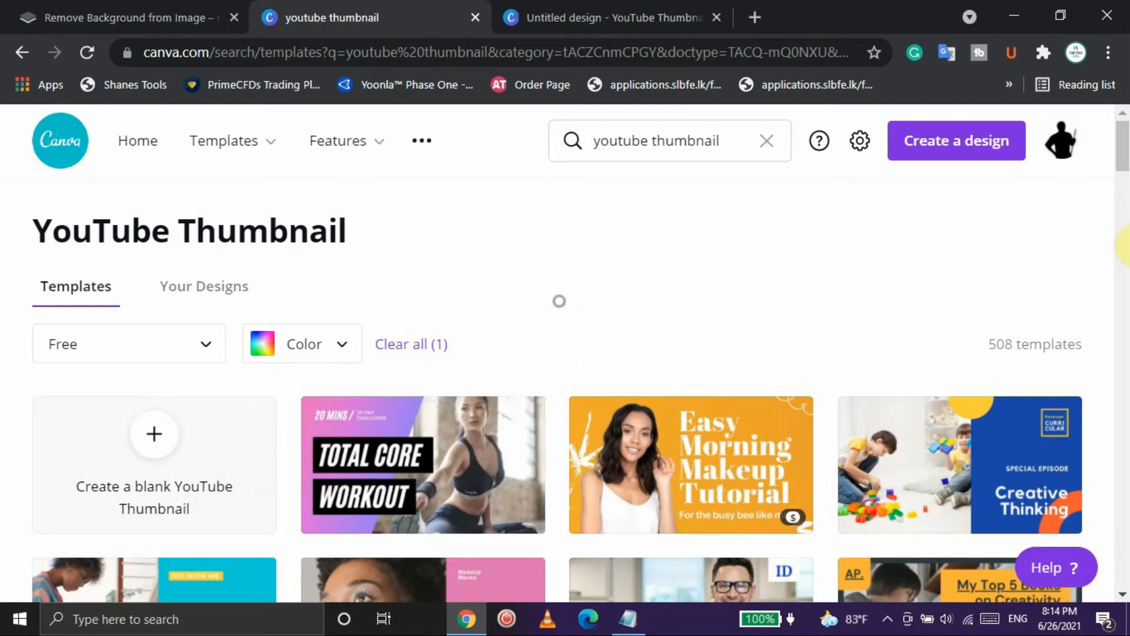
# - Open the free Easy Indoor Workouts template as a new design and select its background photo
pyautogui.moveTo(1126, 185); pyautogui.dragTo(1125, 229)
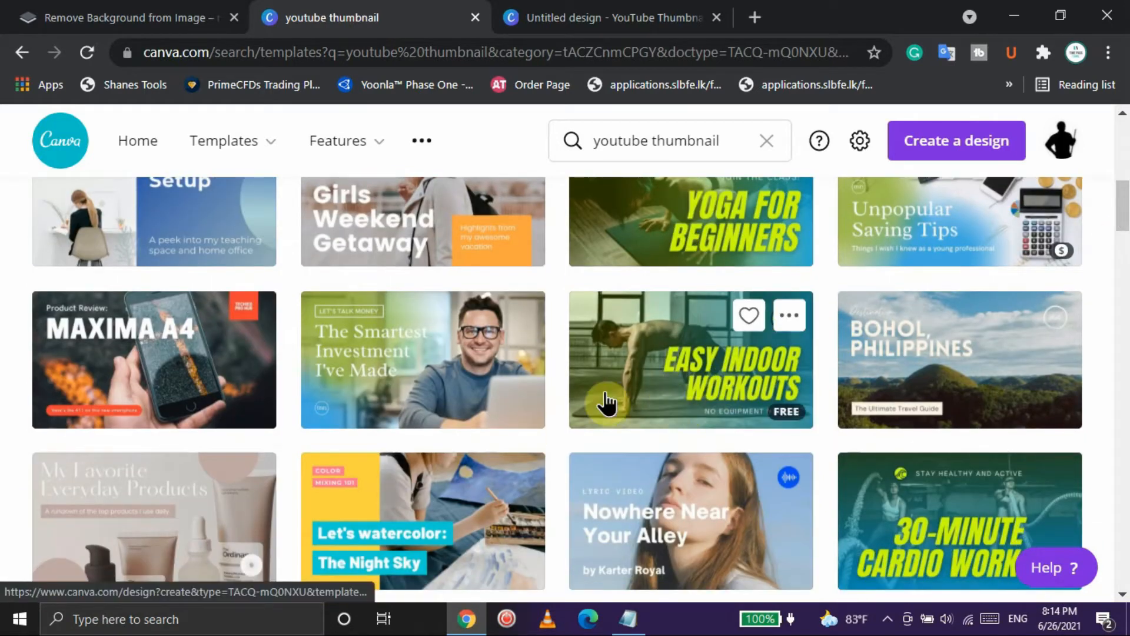
pyautogui.click(761, 402)
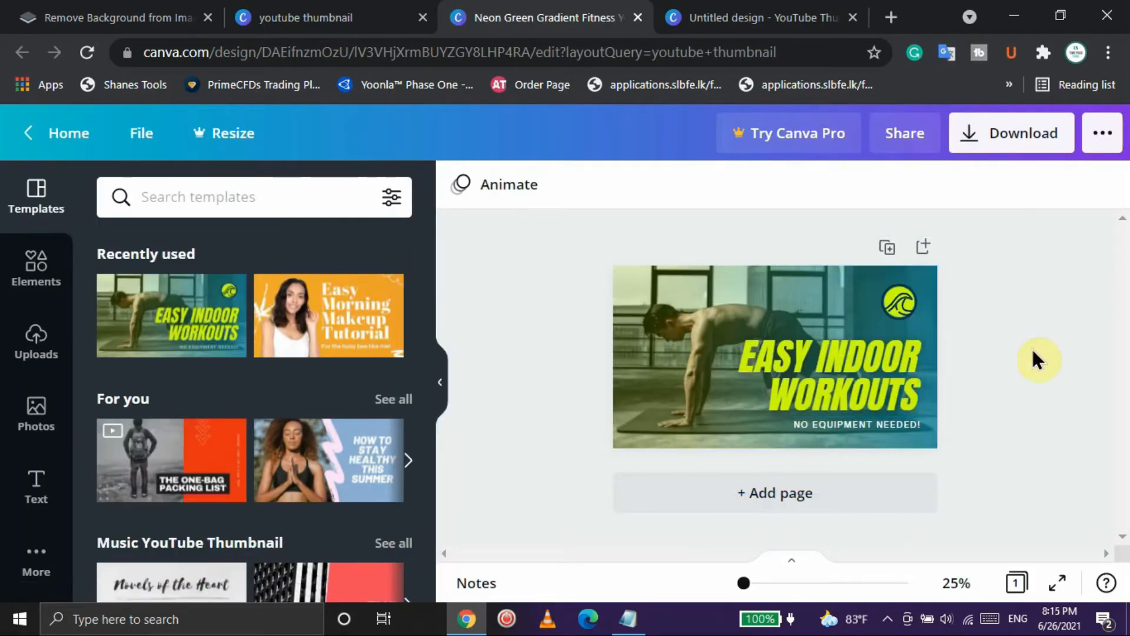
pyautogui.click(672, 334)
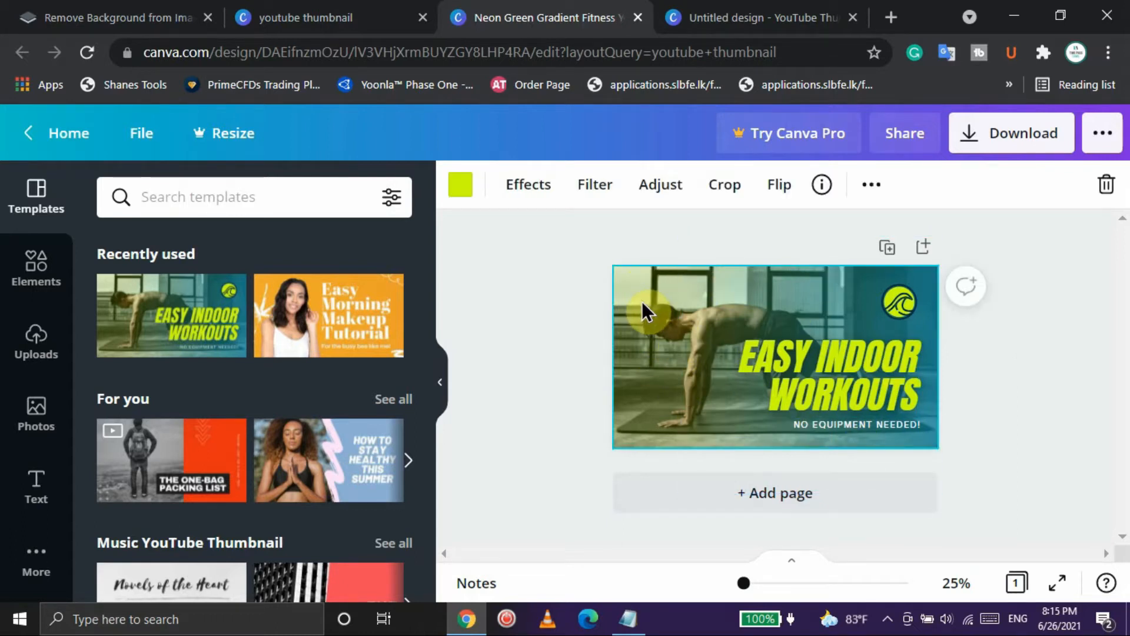
# - Delete the "EASY INDOOR WORKOUTS" title text from the thumbnail
pyautogui.click(785, 362)
pyautogui.doubleClick(759, 375)
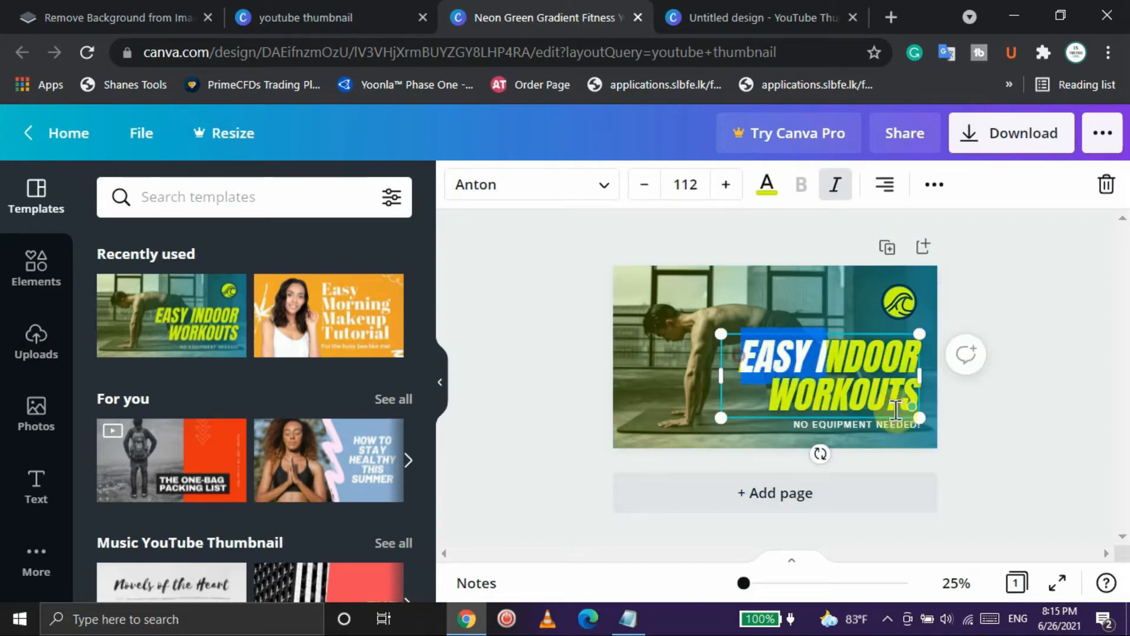
pyautogui.press('Escape')
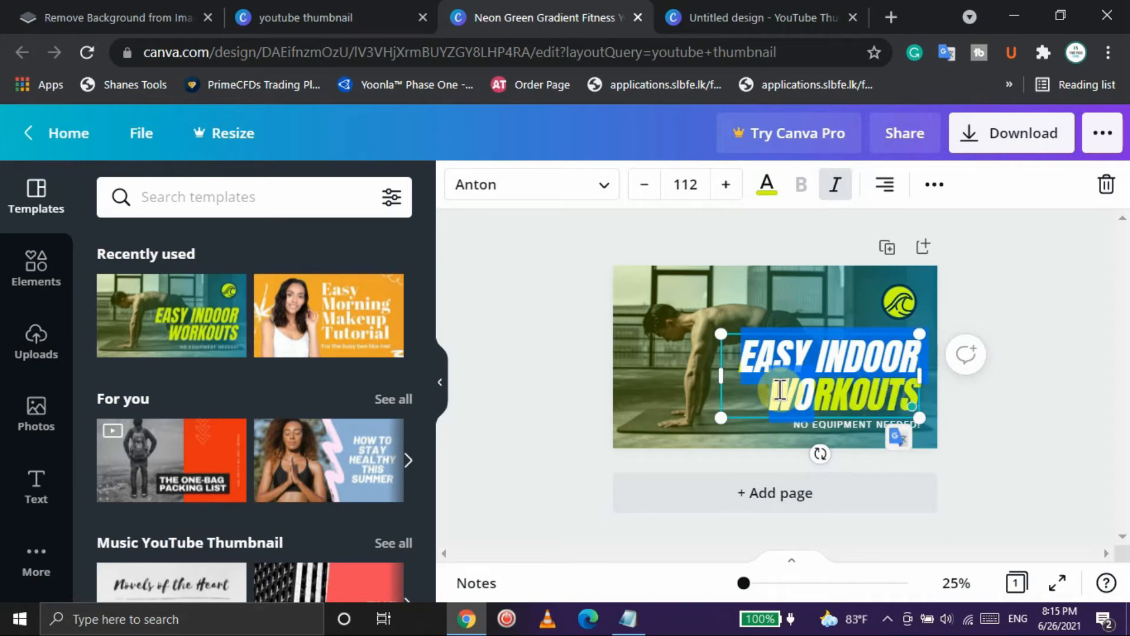
pyautogui.press('Delete')
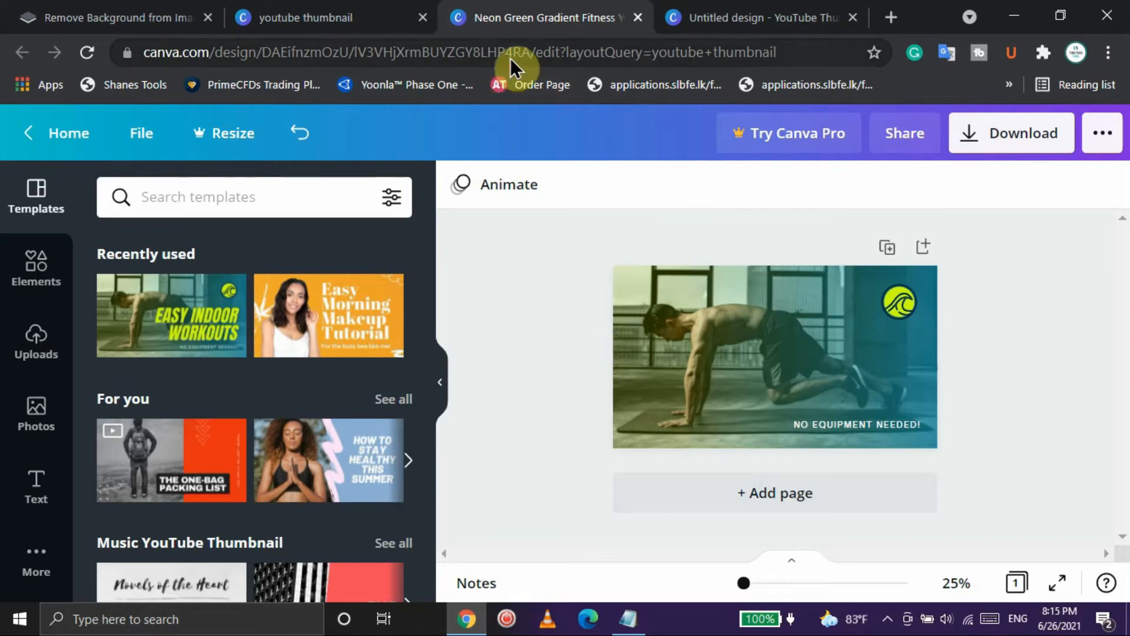
# - Close the workout design, return to the blank YouTube thumbnail design, and view the color and language filters for templates
pyautogui.click(638, 17)
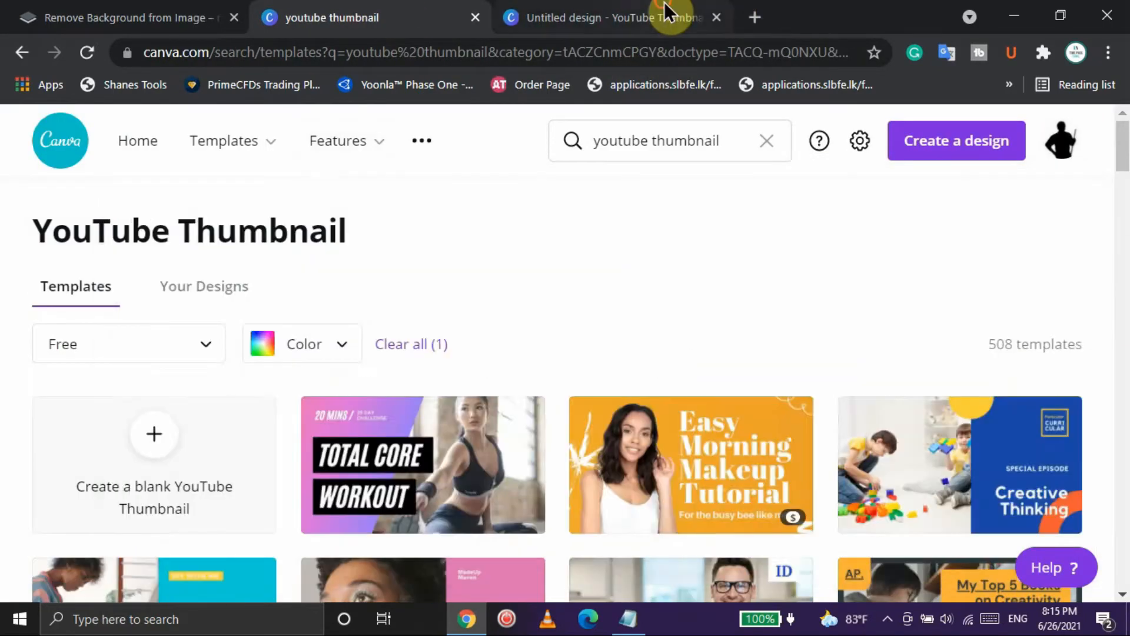
pyautogui.click(659, 15)
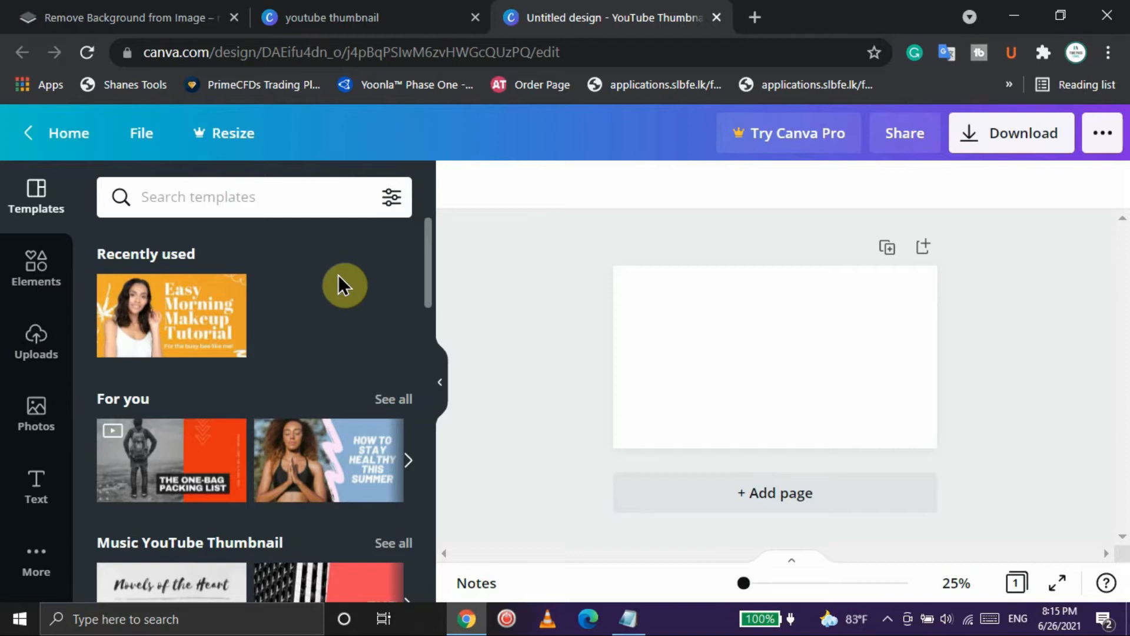
pyautogui.click(394, 200)
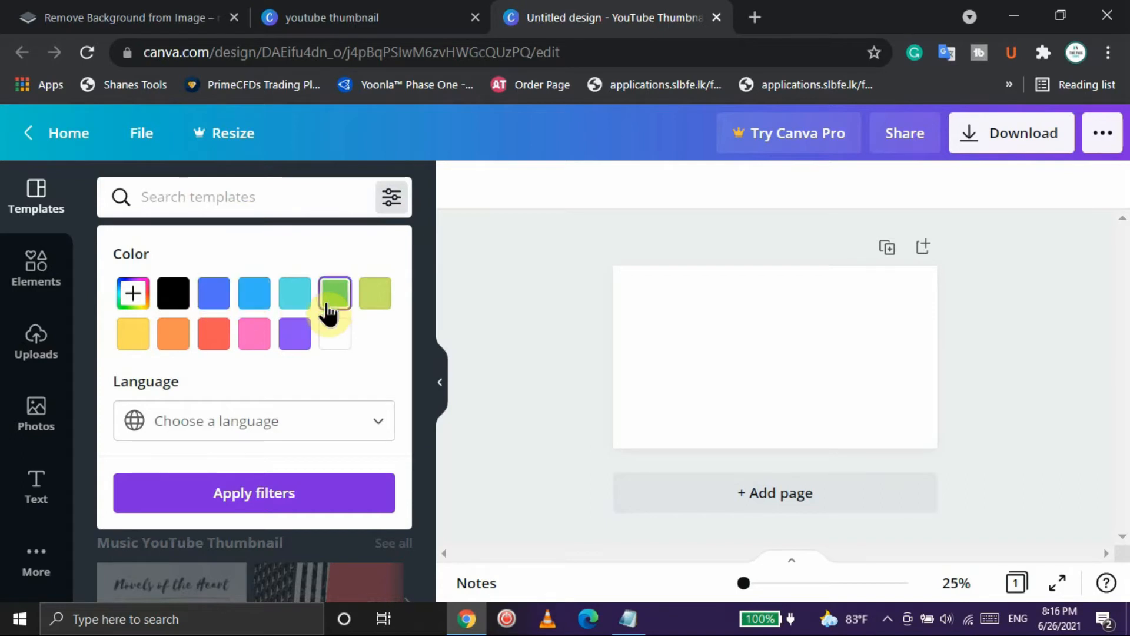
pyautogui.click(209, 307)
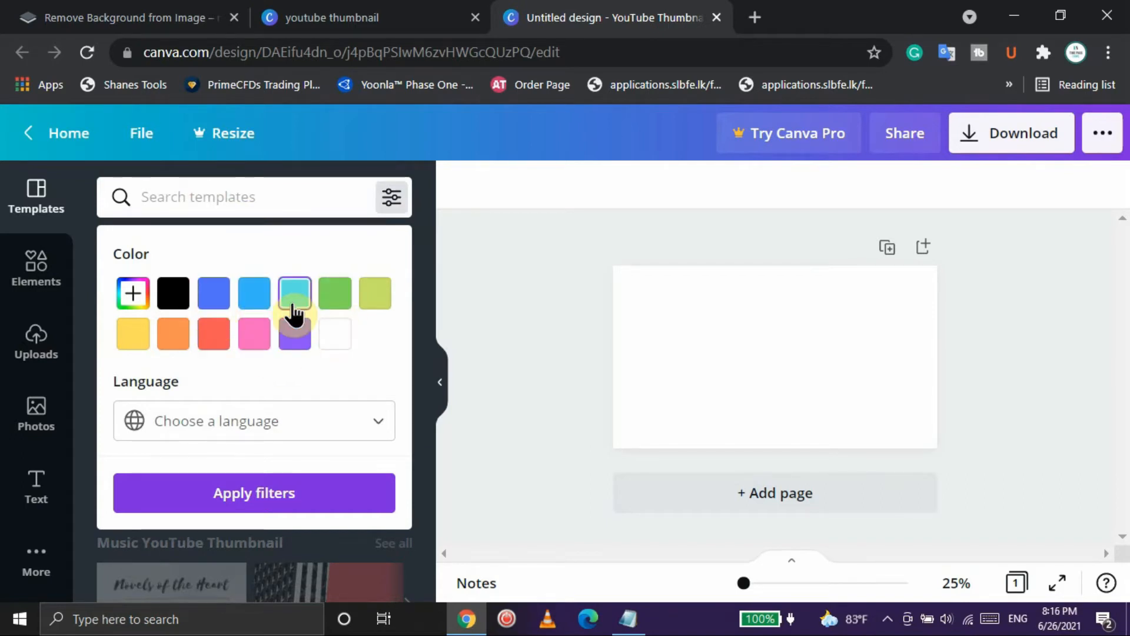
pyautogui.click(304, 193)
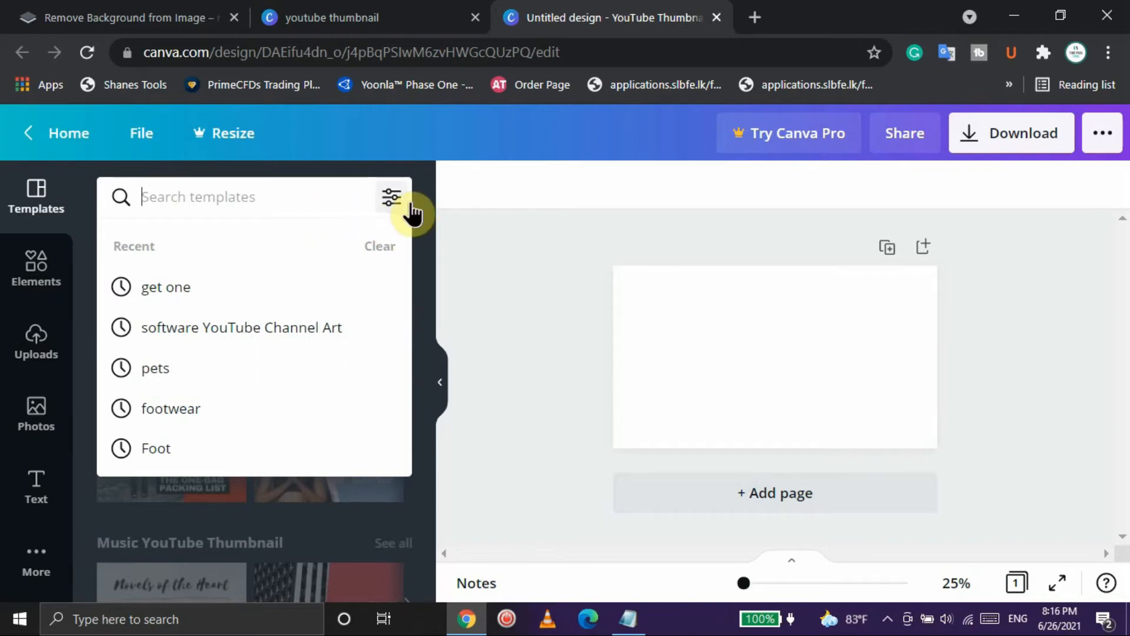
pyautogui.click(393, 200)
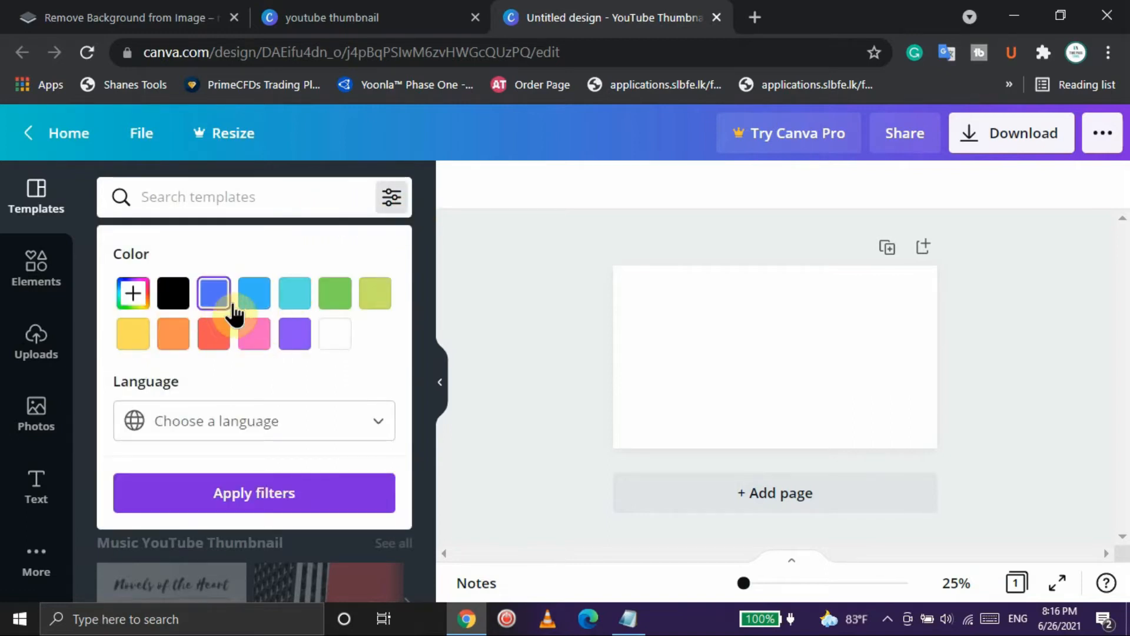
pyautogui.click(346, 302)
pyautogui.click(347, 307)
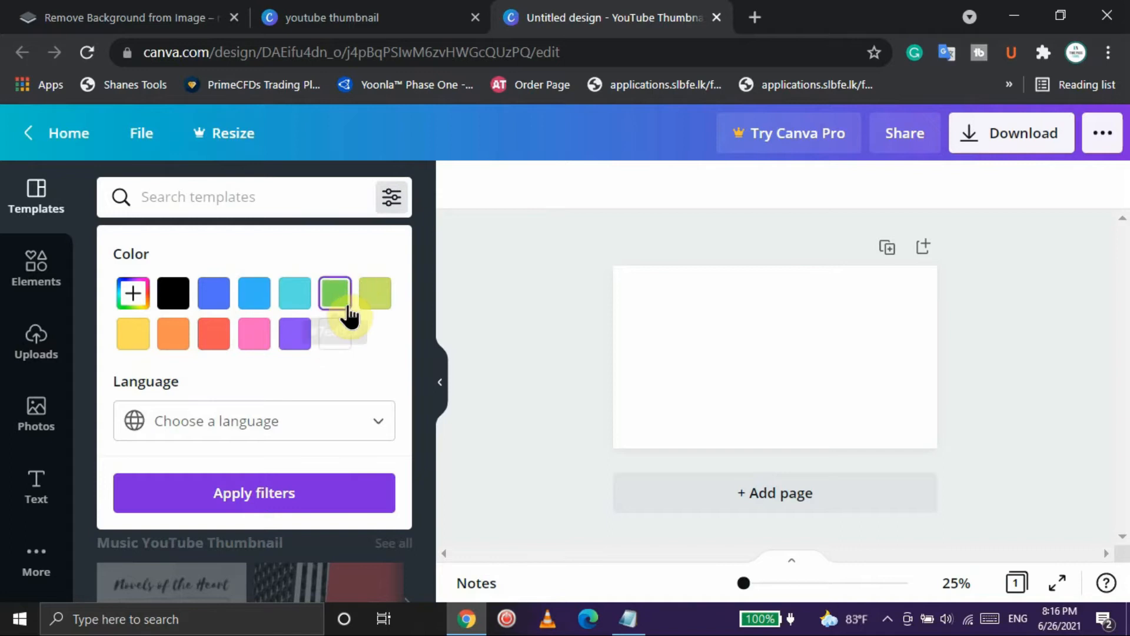
# - Search the editor's templates for "thumbnail"
pyautogui.click(299, 213)
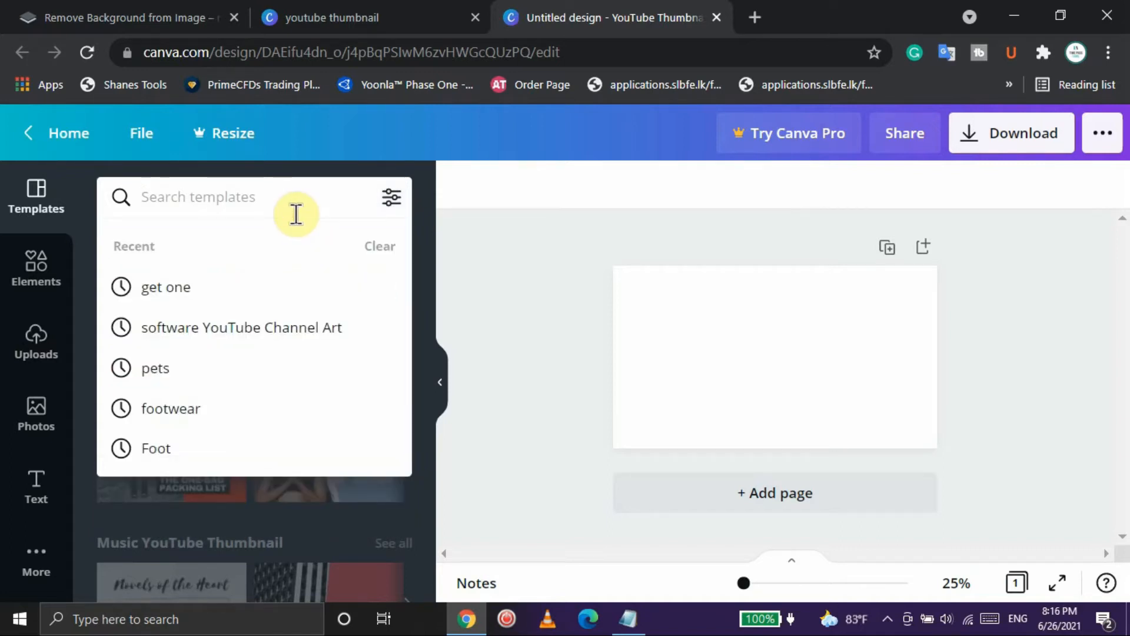
pyautogui.write('thumbnail')
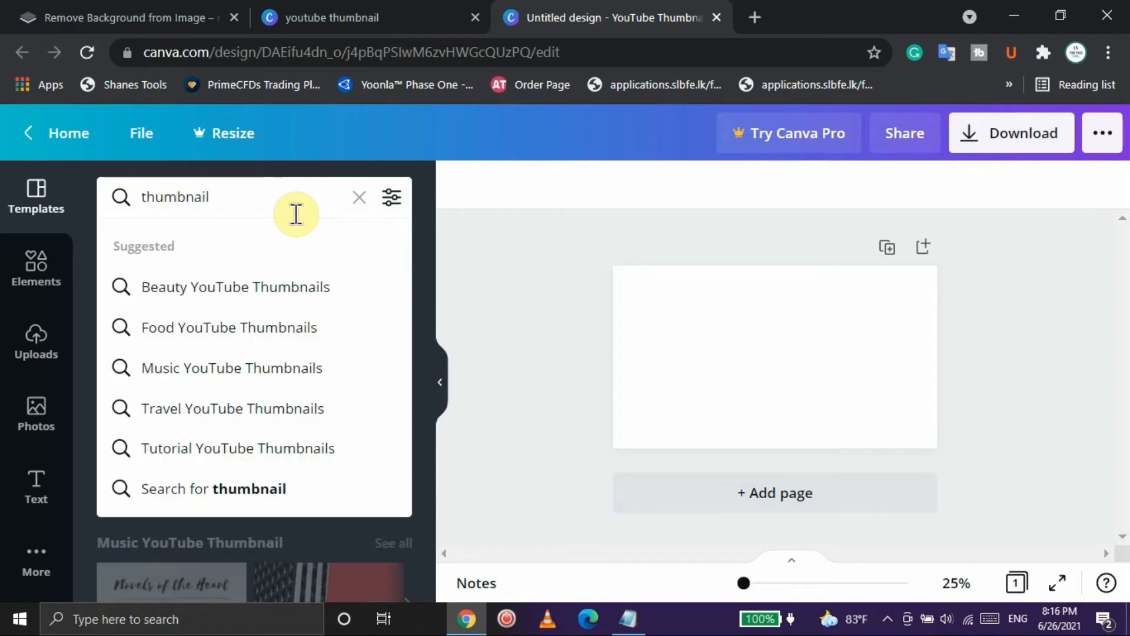
pyautogui.press('Return')
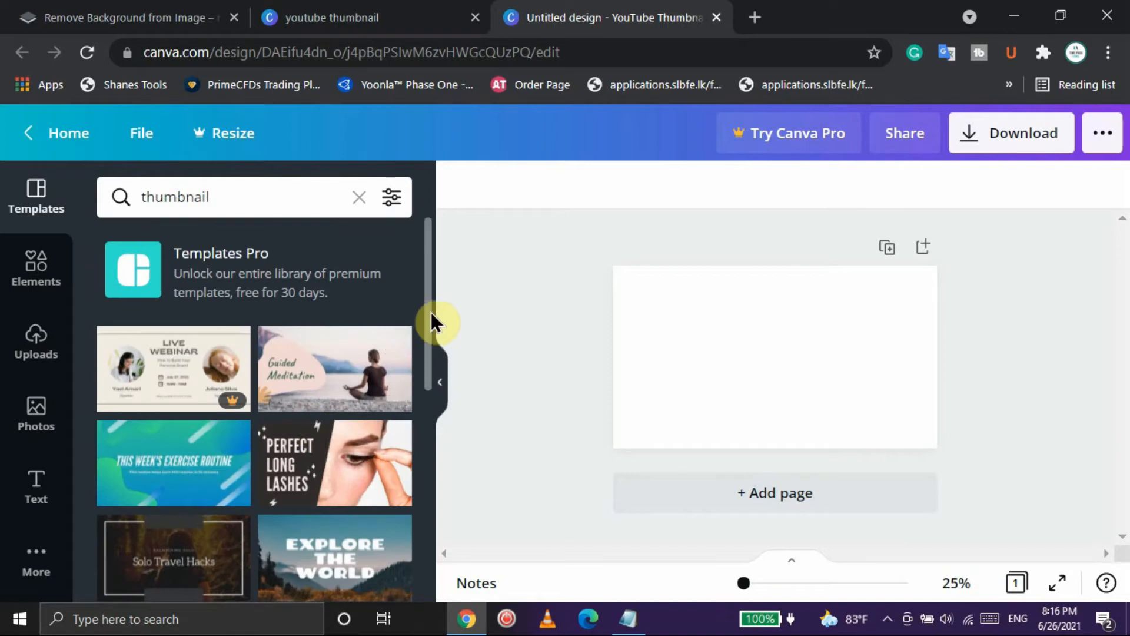
# - Filter the thumbnail templates by the color black and browse the results
pyautogui.click(406, 206)
pyautogui.click(164, 298)
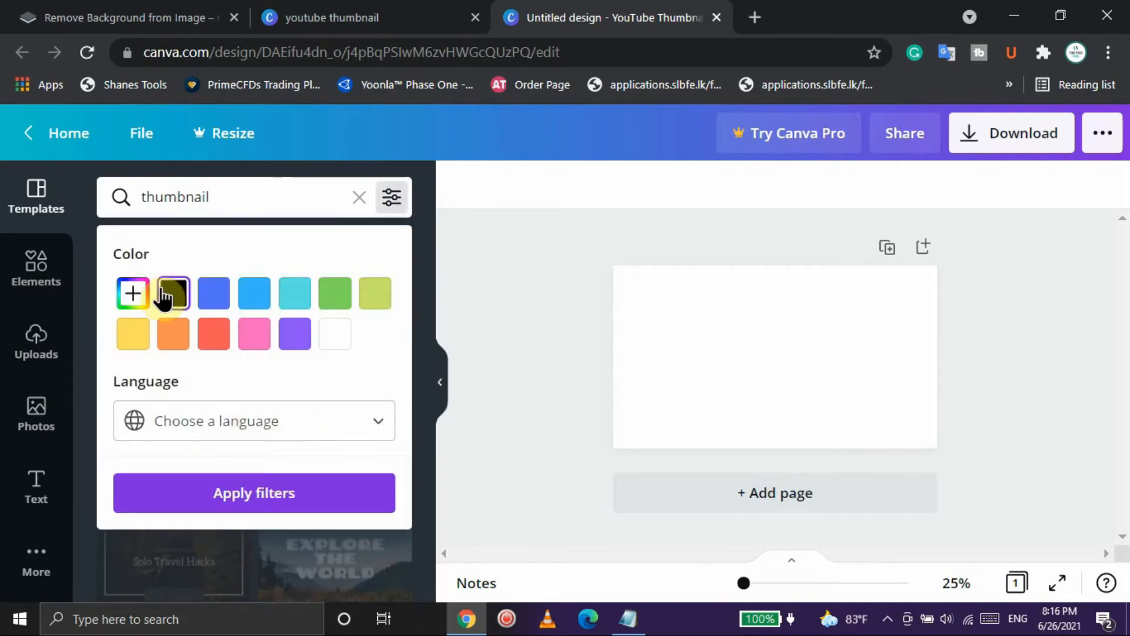
pyautogui.click(421, 234)
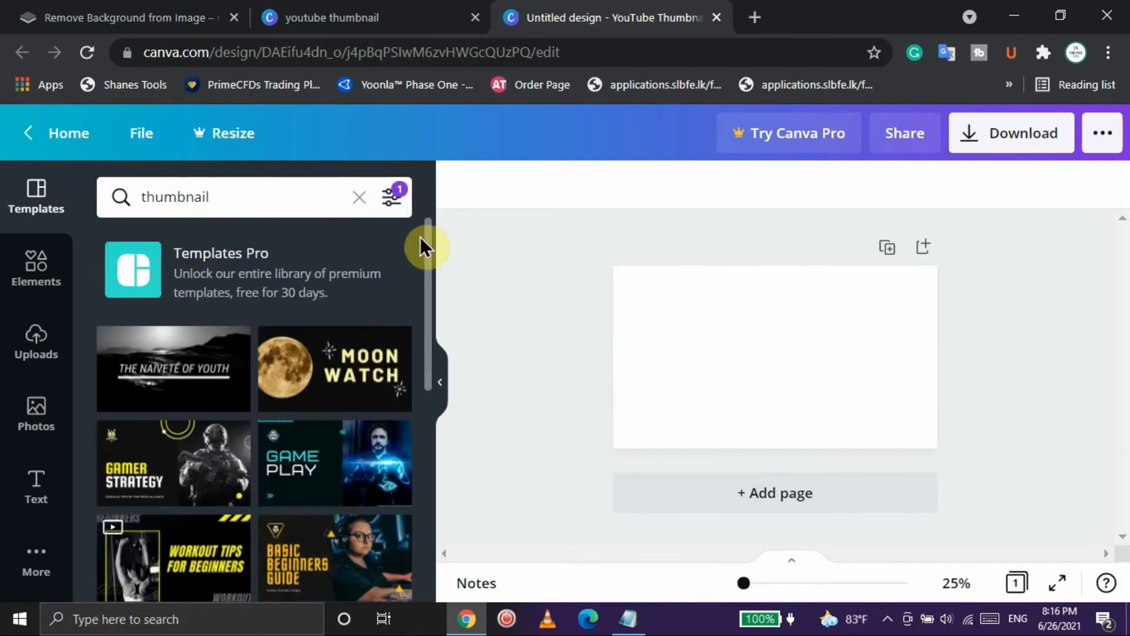
pyautogui.moveTo(431, 271); pyautogui.dragTo(423, 317)
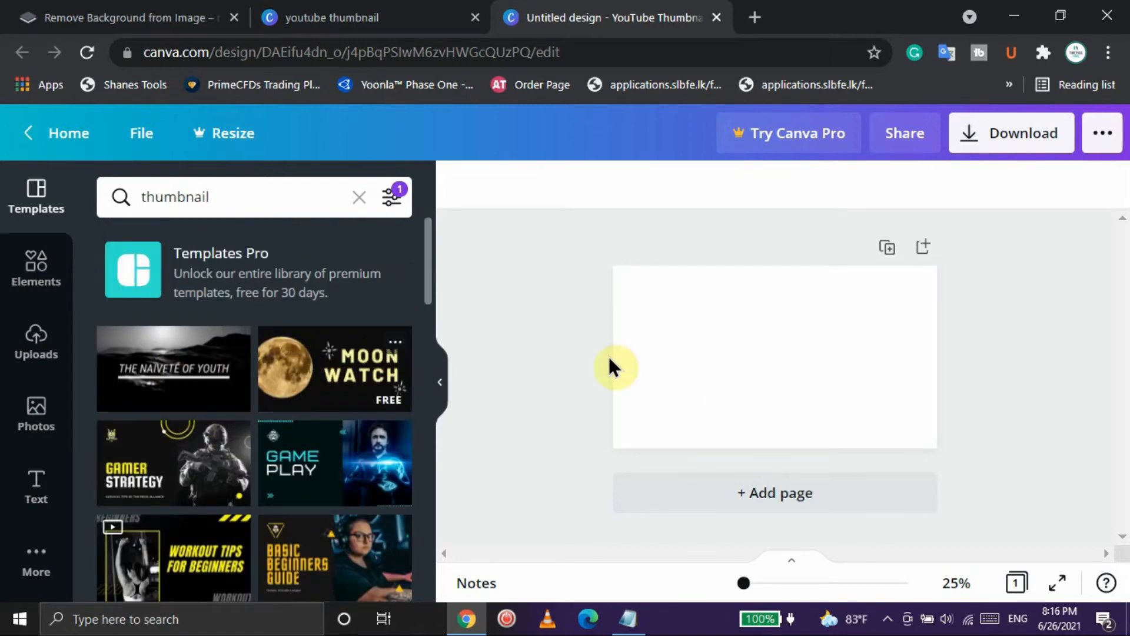
# - Clear the template search and browse the Elements library
pyautogui.click(360, 196)
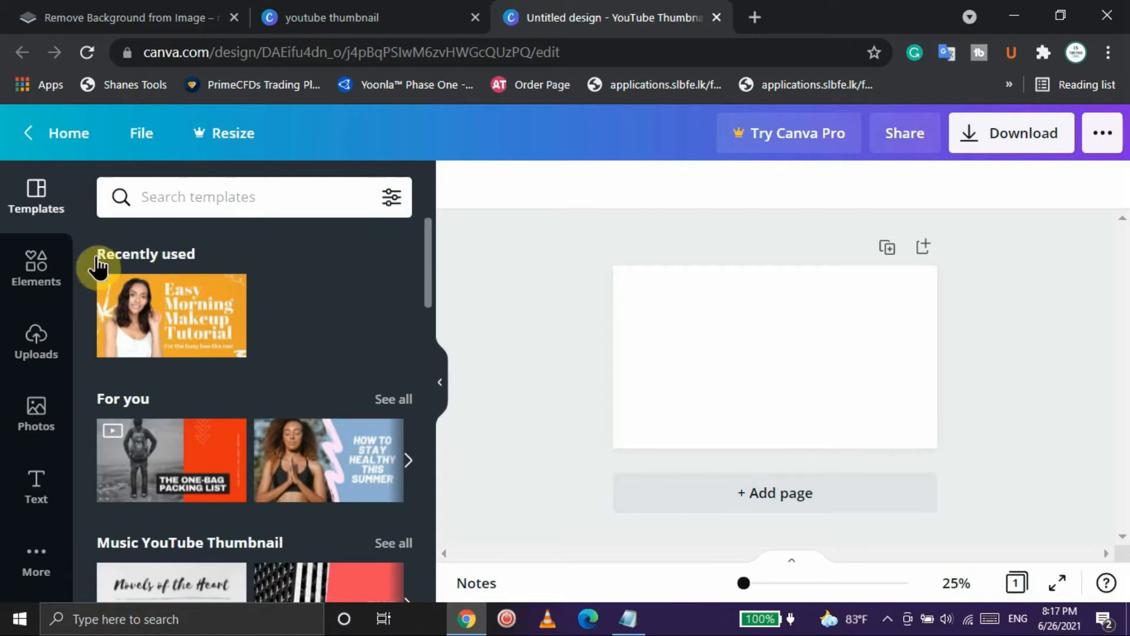
pyautogui.click(59, 265)
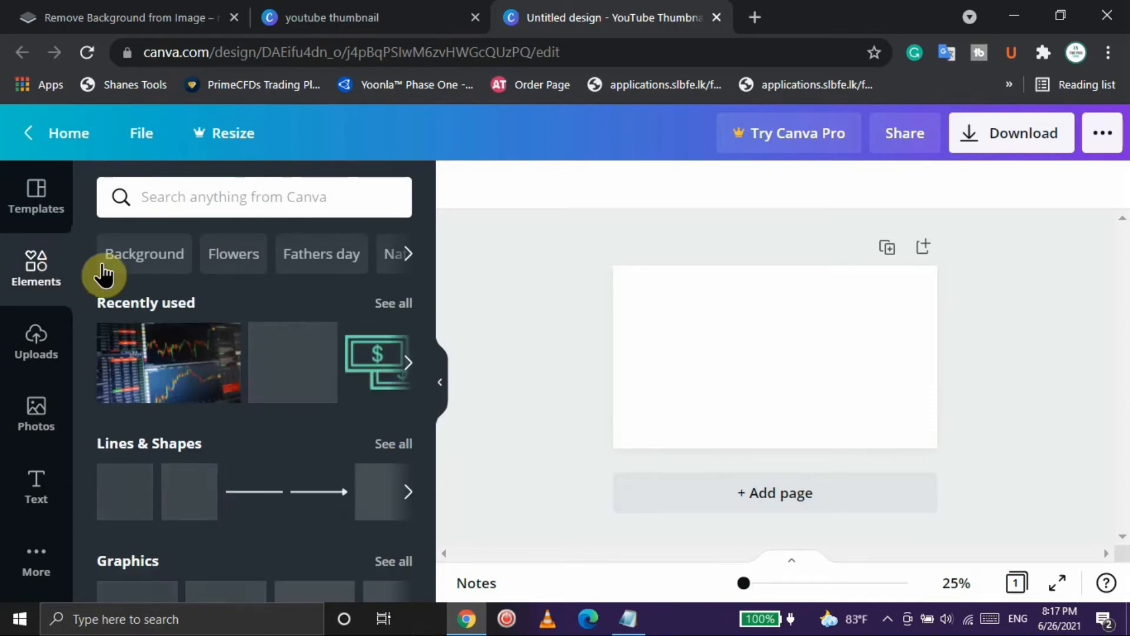
pyautogui.moveTo(426, 270)
pyautogui.mouseDown()
pyautogui.moveTo(431, 330)
pyautogui.moveTo(419, 250)
pyautogui.mouseUp()
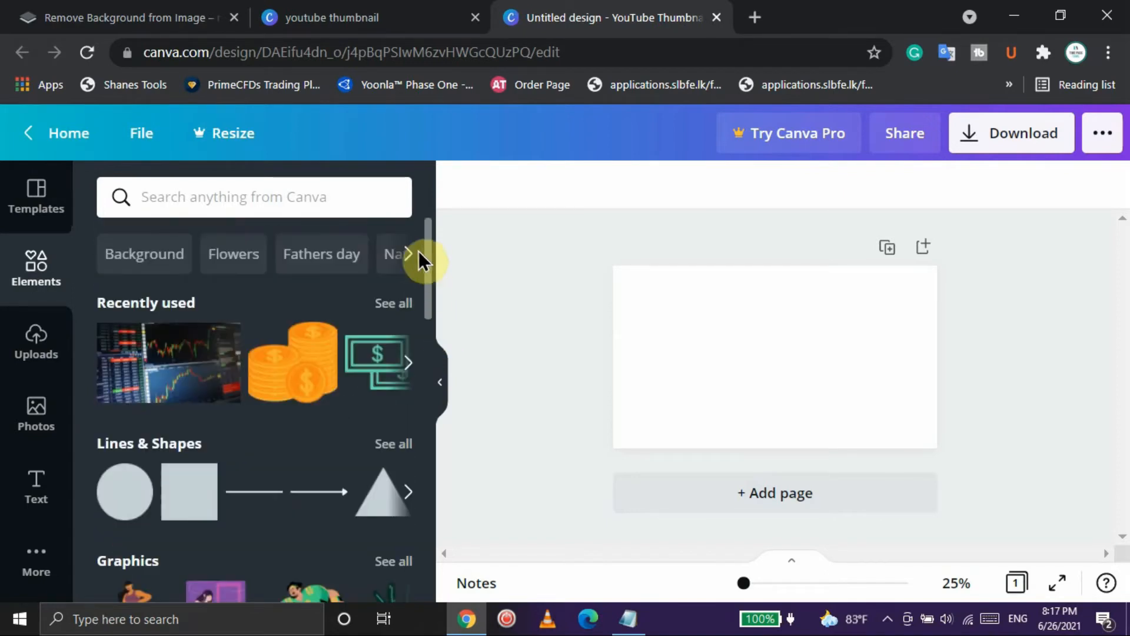
# - Repeat the recent "buy it now" search in Elements and browse the matching items
pyautogui.click(243, 194)
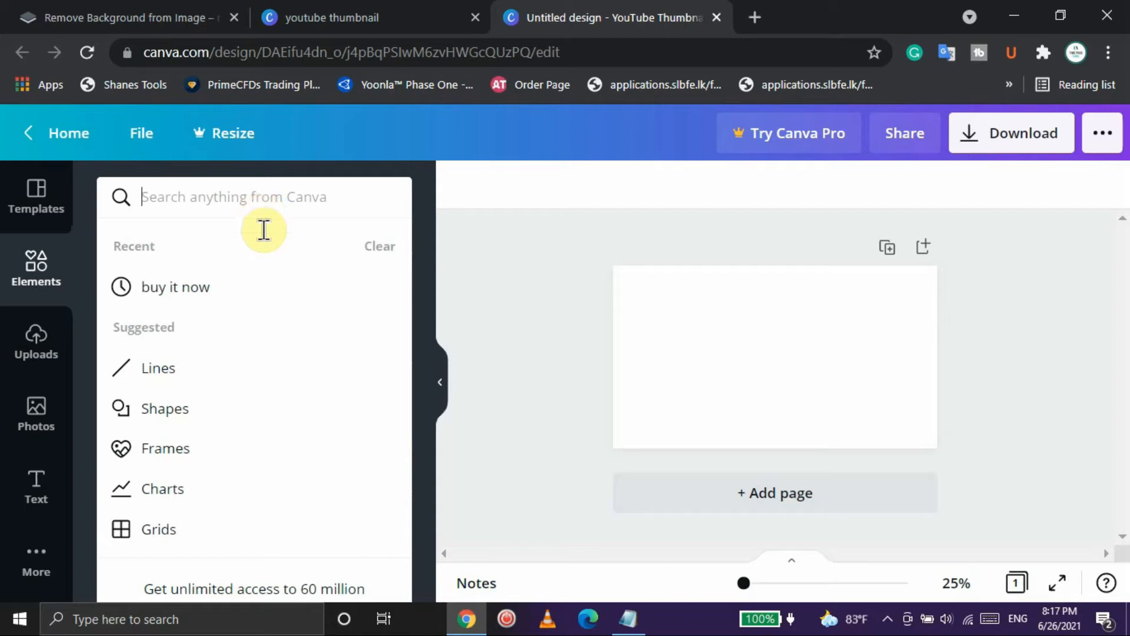
pyautogui.click(227, 289)
pyautogui.moveTo(429, 288)
pyautogui.mouseDown()
pyautogui.moveTo(433, 300)
pyautogui.moveTo(425, 292)
pyautogui.mouseUp()
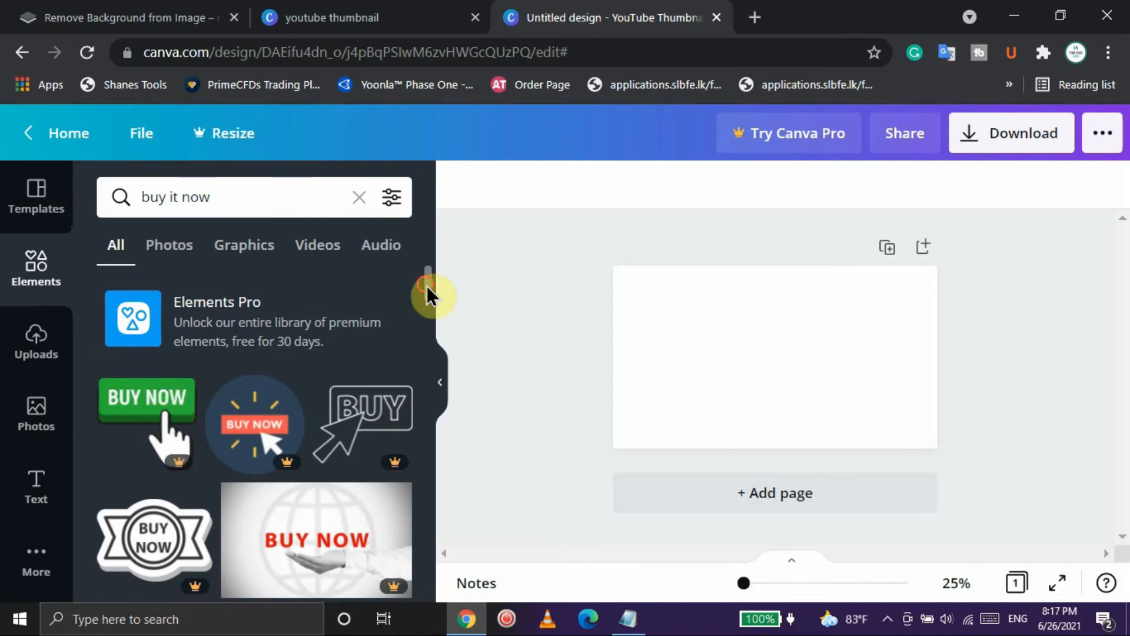
pyautogui.moveTo(425, 282); pyautogui.dragTo(386, 263)
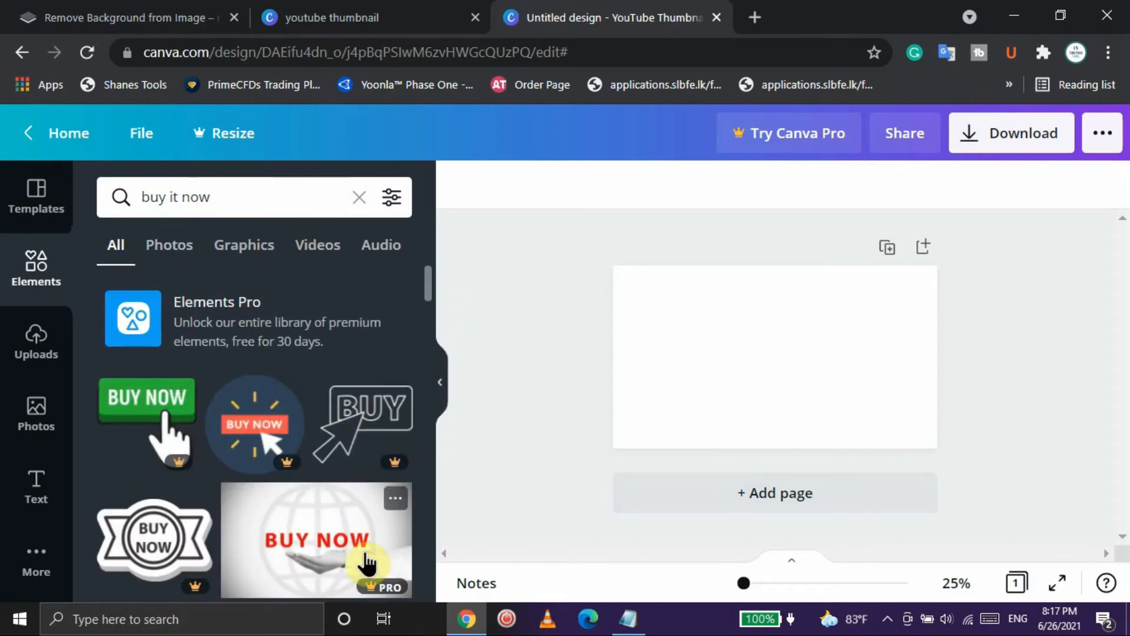
# - Browse the Uploads library, checking its image, video and audio collections
pyautogui.moveTo(430, 291); pyautogui.dragTo(432, 334)
pyautogui.click(42, 368)
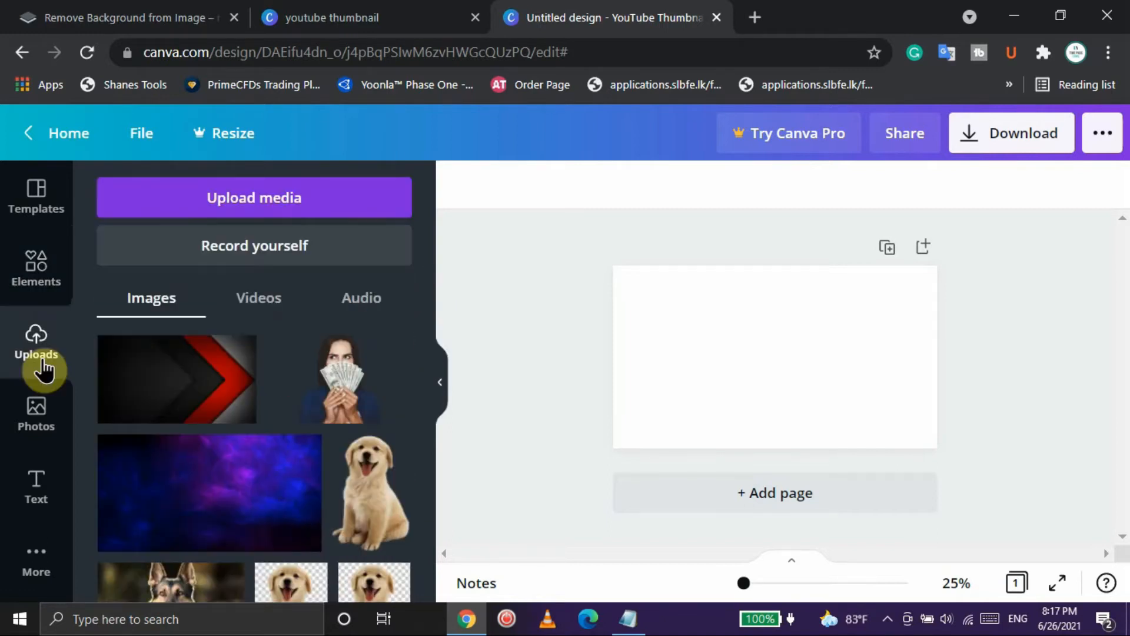
pyautogui.click(56, 299)
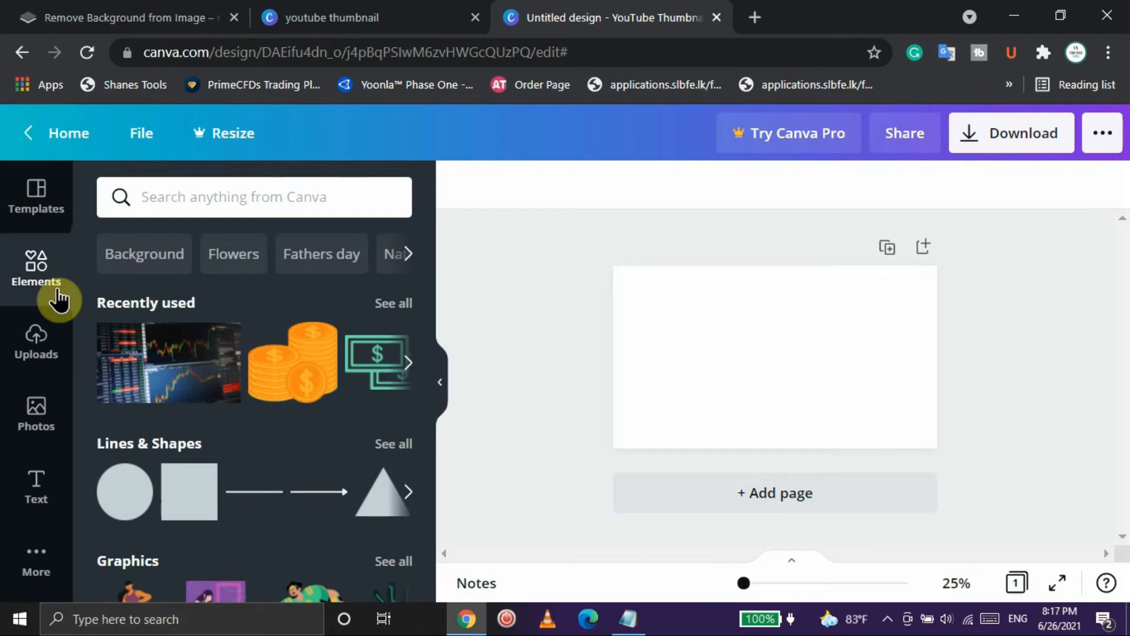
pyautogui.click(55, 374)
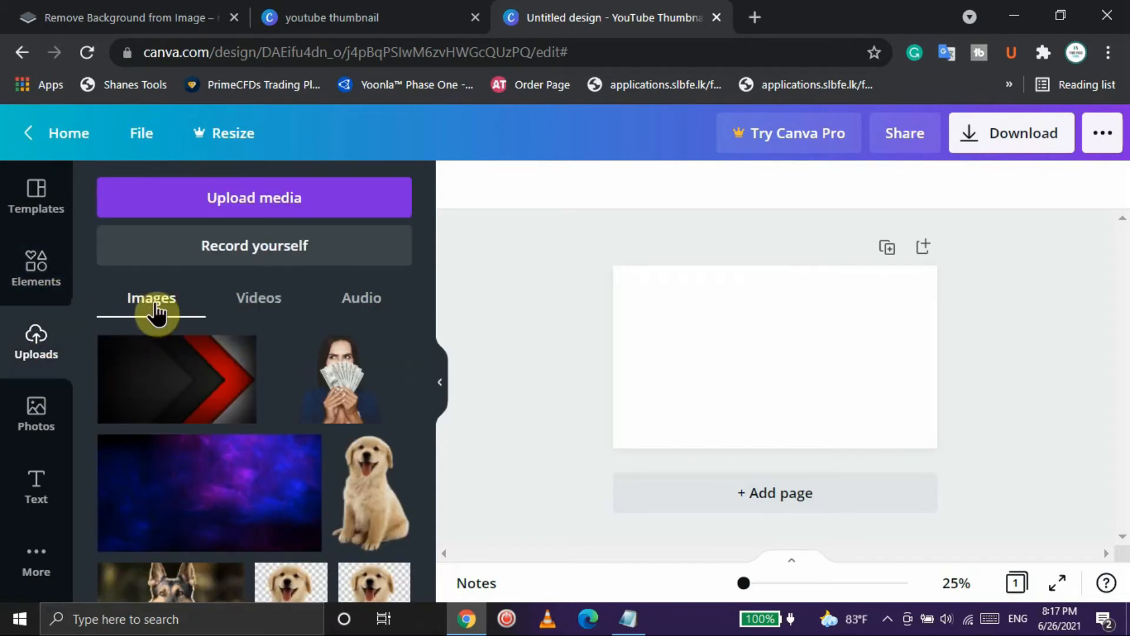
pyautogui.click(260, 312)
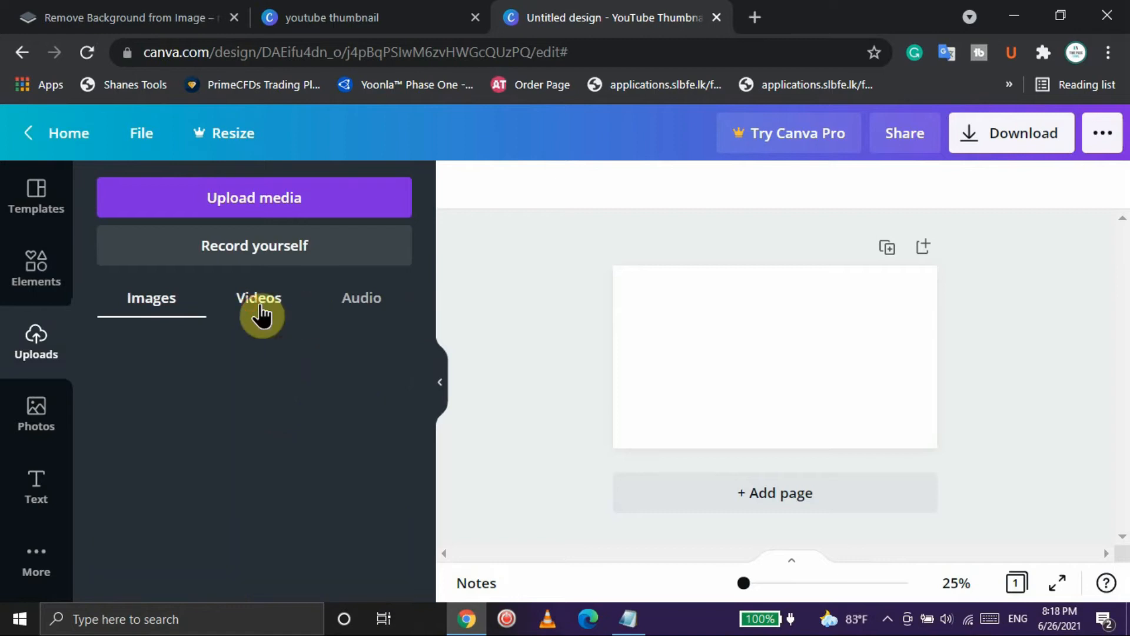
pyautogui.click(370, 312)
pyautogui.click(175, 309)
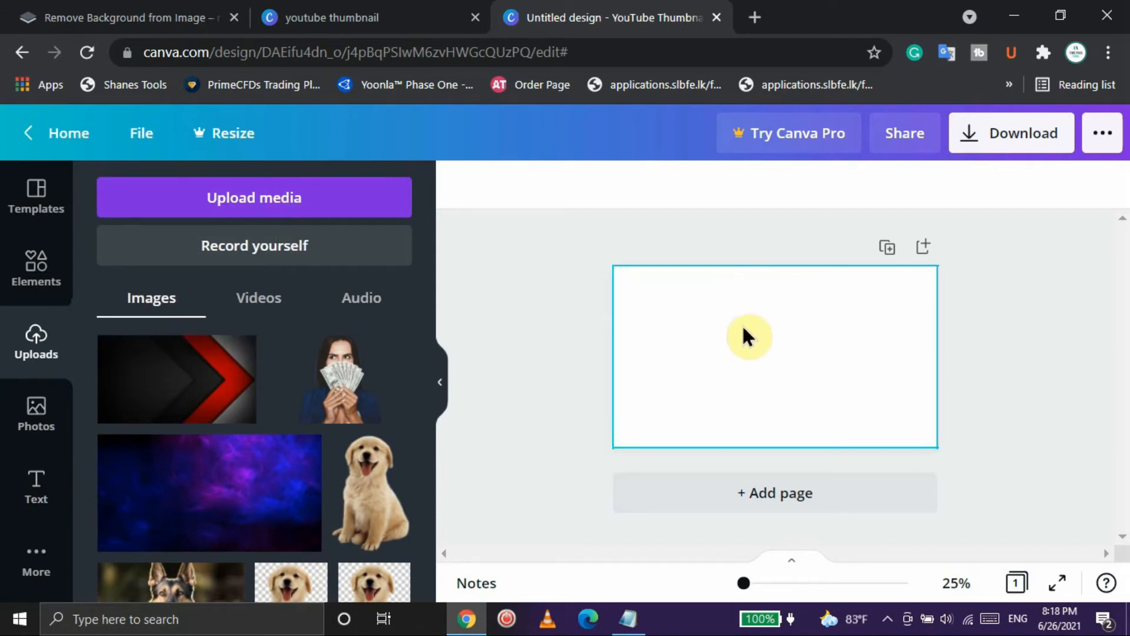
# - Upload all three images from the device's canva folder on the Desktop
pyautogui.click(254, 198)
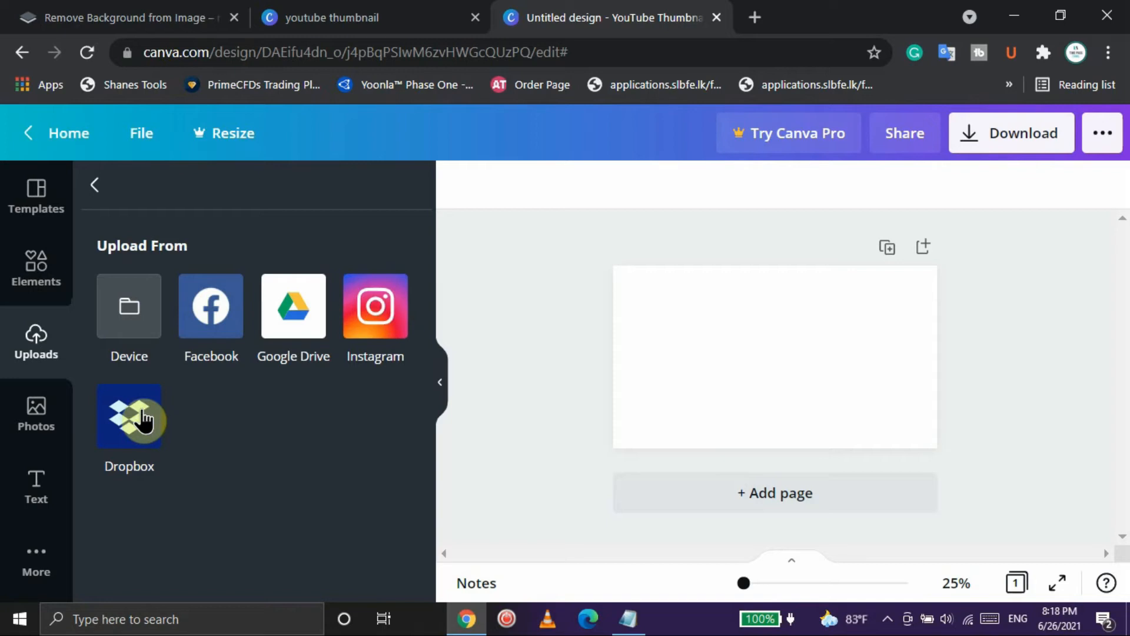
pyautogui.click(135, 308)
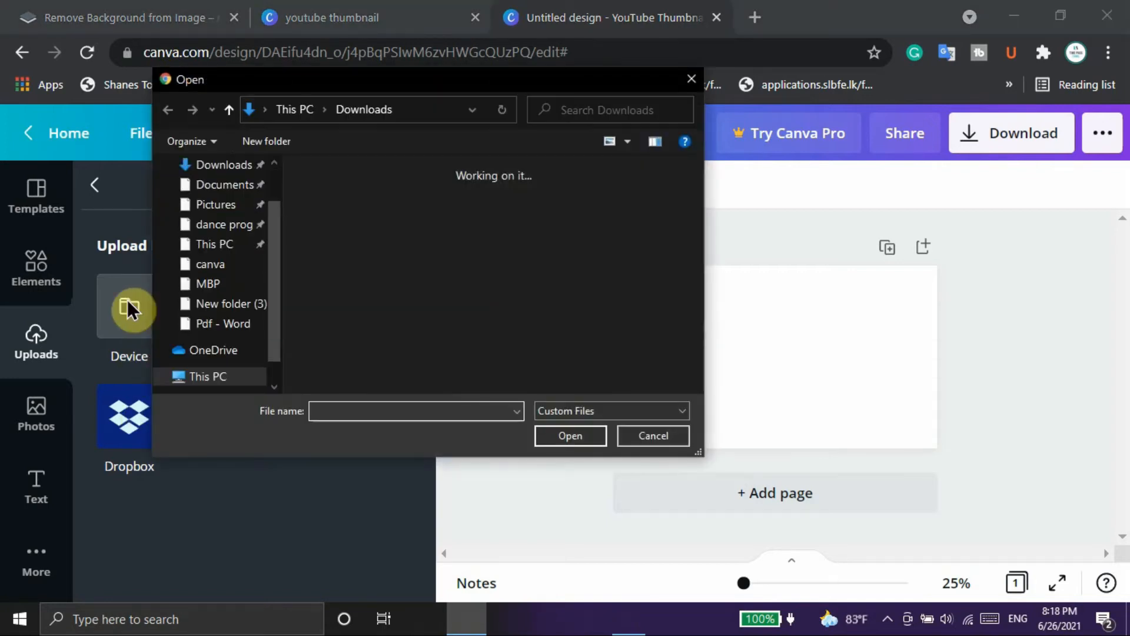
pyautogui.moveTo(281, 235); pyautogui.dragTo(278, 267)
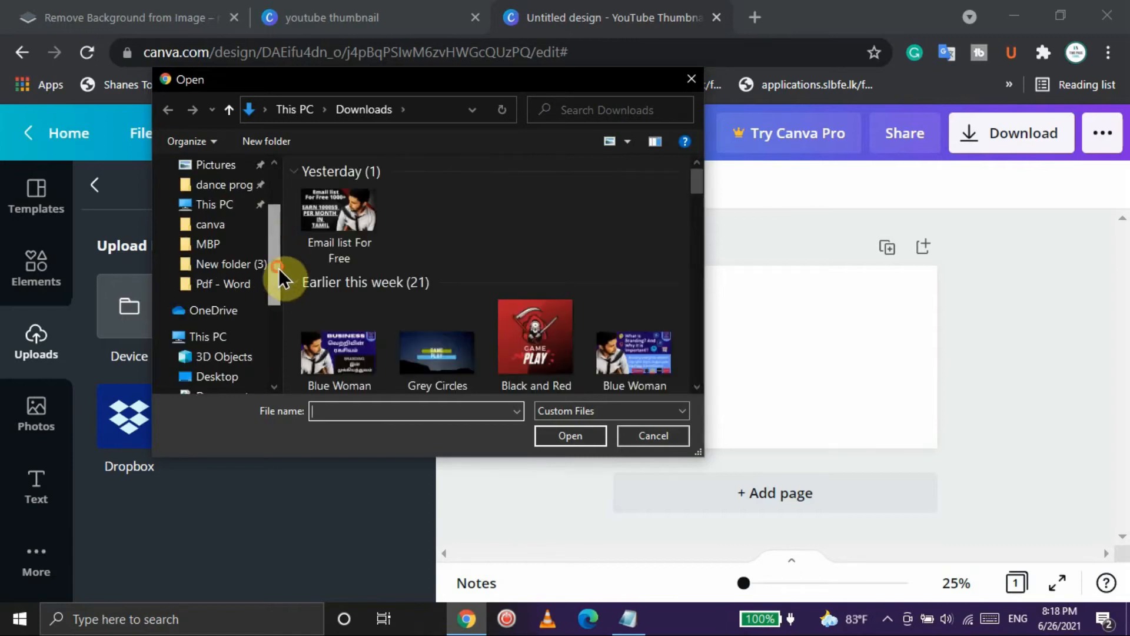
pyautogui.click(231, 227)
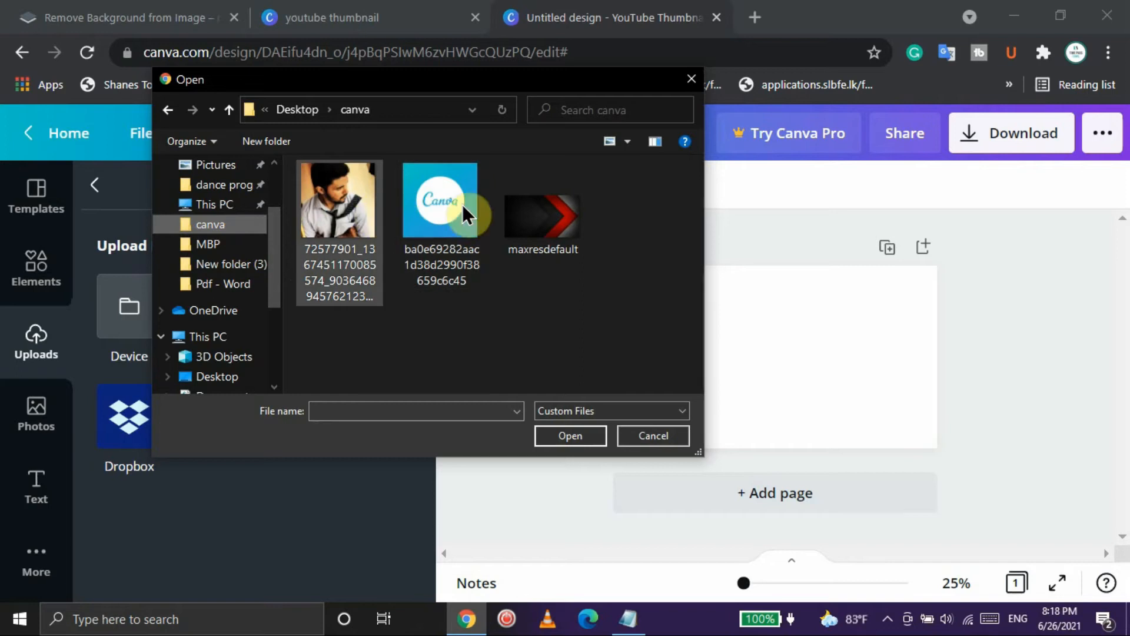
pyautogui.moveTo(638, 302); pyautogui.dragTo(335, 189)
pyautogui.click(551, 438)
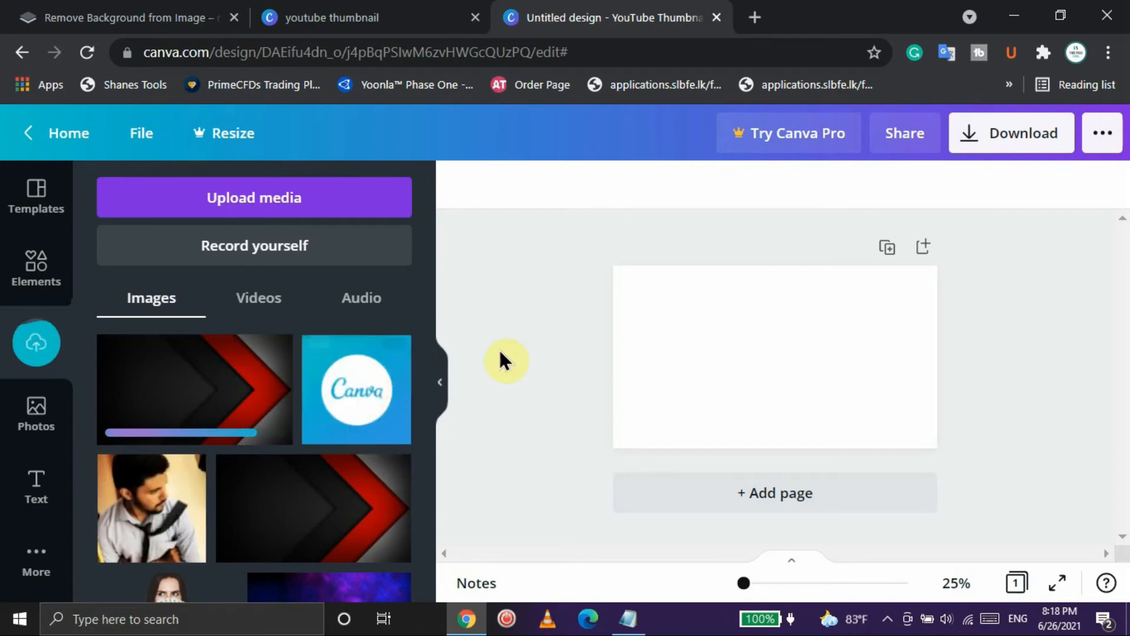
# - Place the uploaded black and red arrow image on the page and enlarge it to cover the whole page
pyautogui.moveTo(172, 404); pyautogui.dragTo(678, 324)
pyautogui.moveTo(759, 334); pyautogui.dragTo(756, 332)
pyautogui.moveTo(815, 379); pyautogui.dragTo(949, 465)
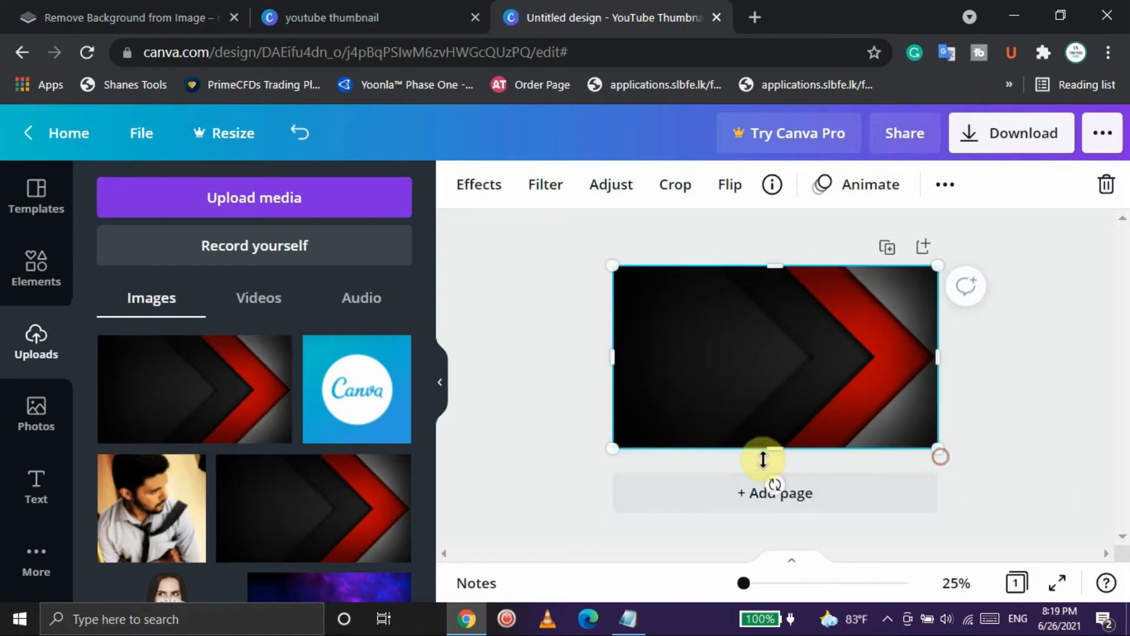
pyautogui.click(1009, 405)
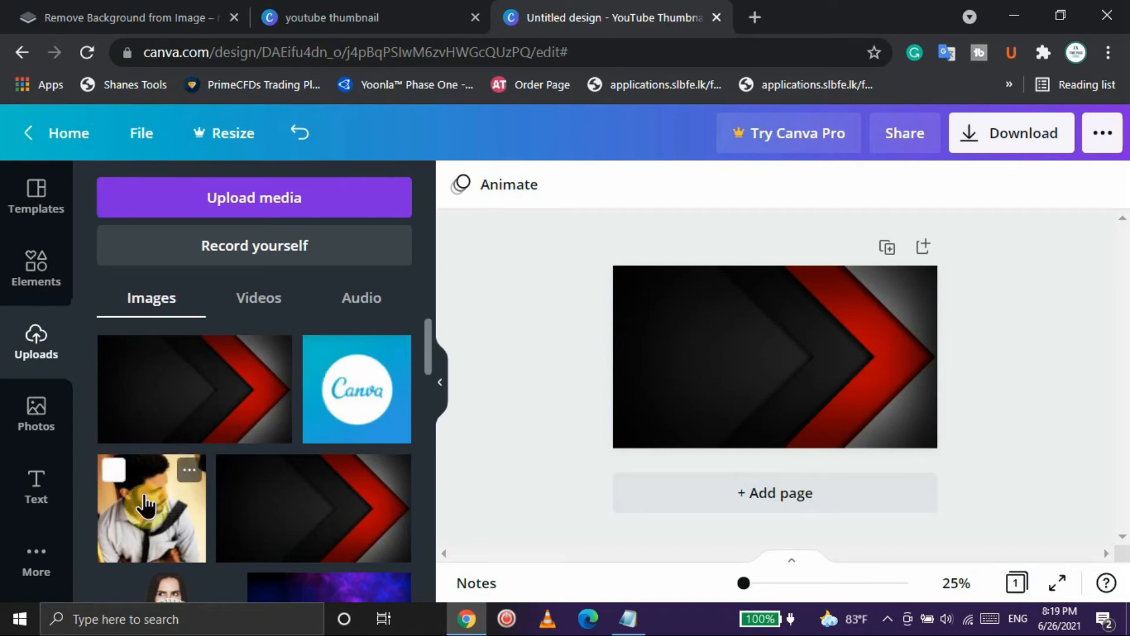
# - Try the uploaded portrait photo at full page height over the background's left side, and delete it
pyautogui.click(737, 393)
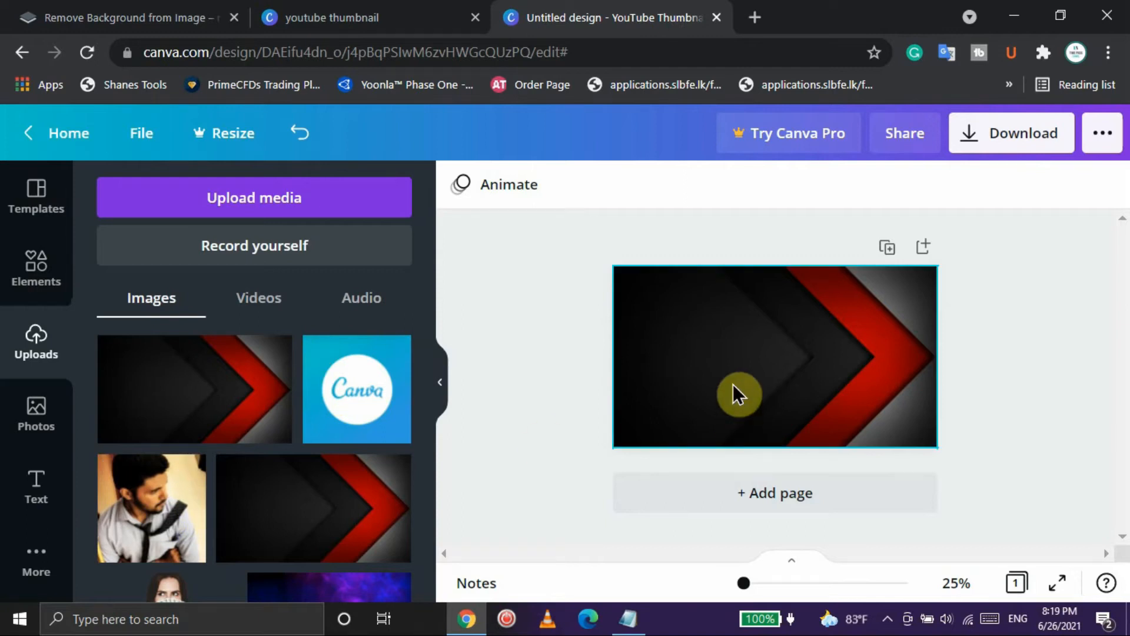
pyautogui.moveTo(148, 521); pyautogui.dragTo(682, 318)
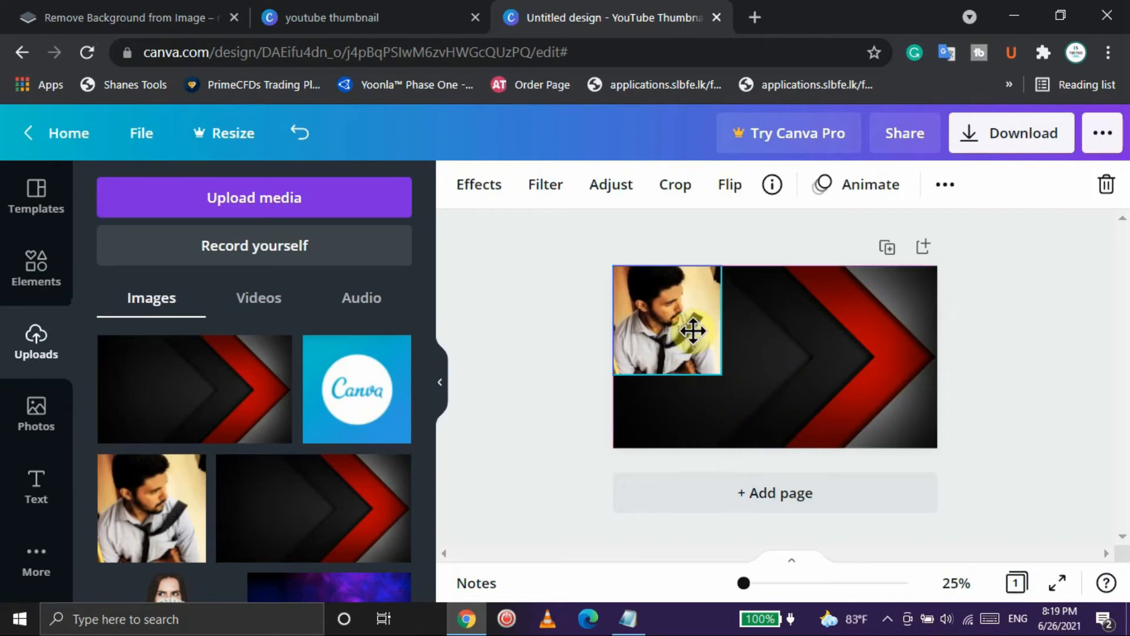
pyautogui.moveTo(735, 382); pyautogui.dragTo(791, 461)
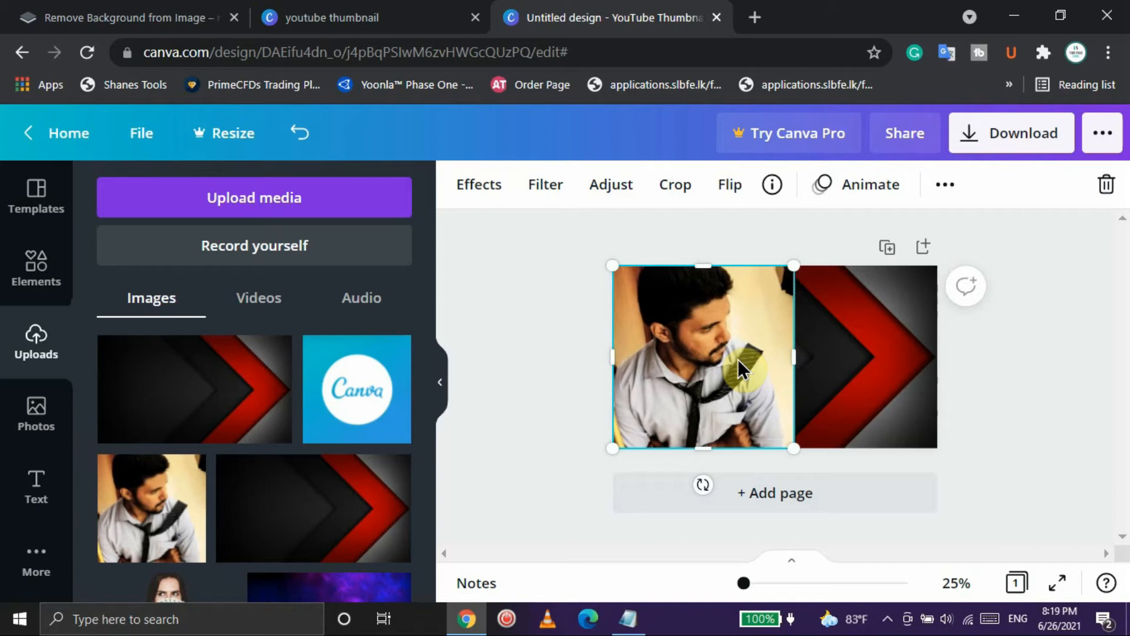
pyautogui.press('Delete')
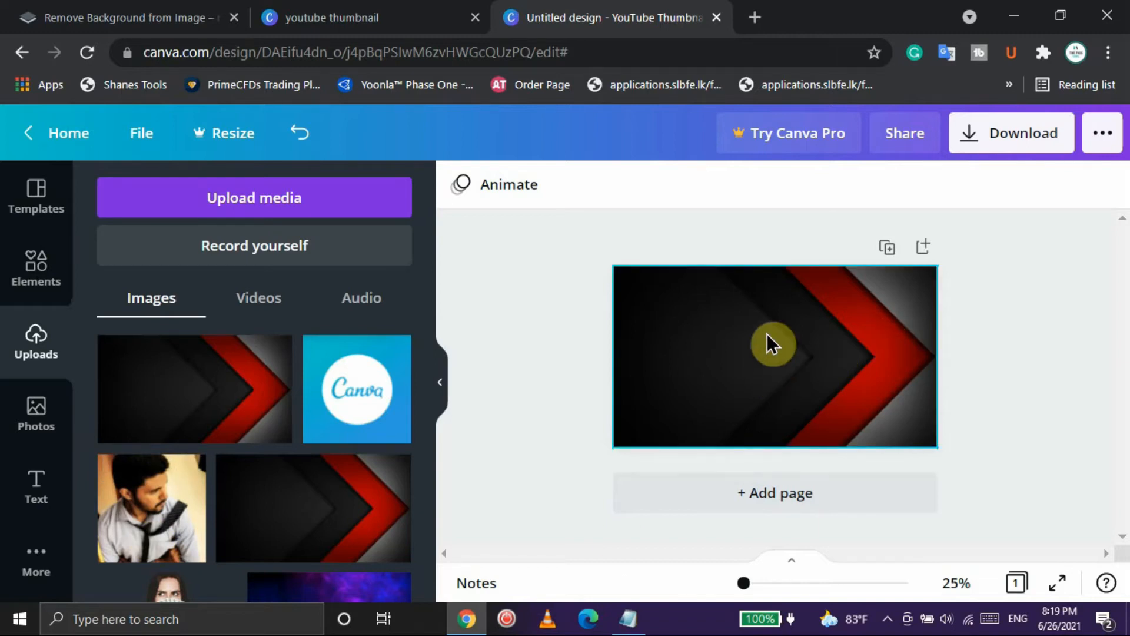
# - Switch to remove.bg, remove the background from the portrait photo in the canva folder and download the preview-size image
pyautogui.click(182, 16)
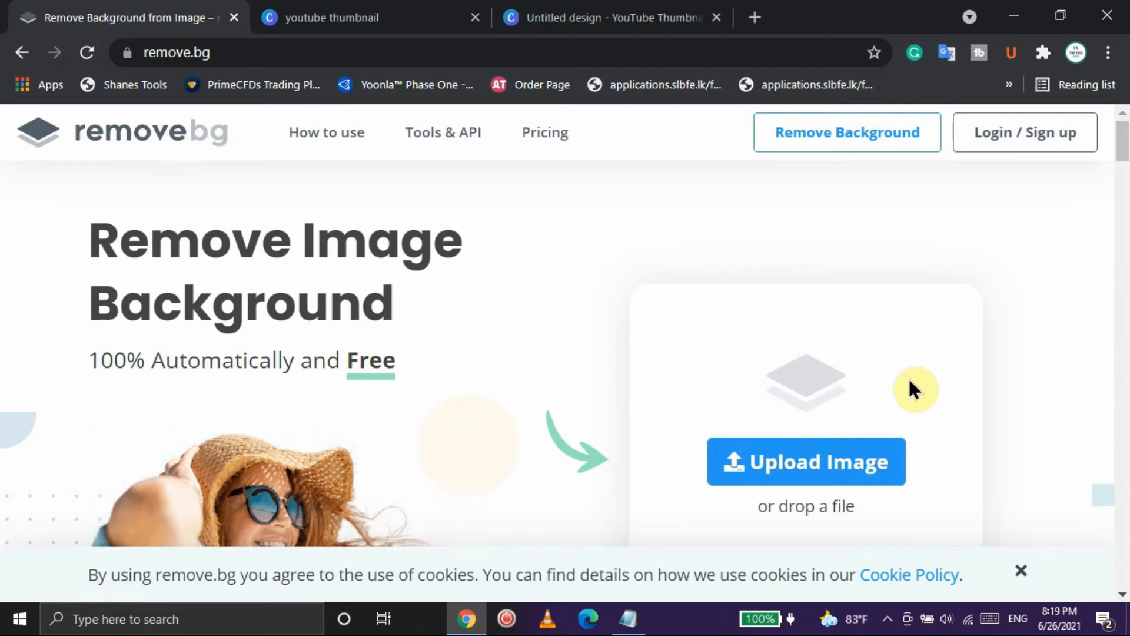
pyautogui.click(810, 484)
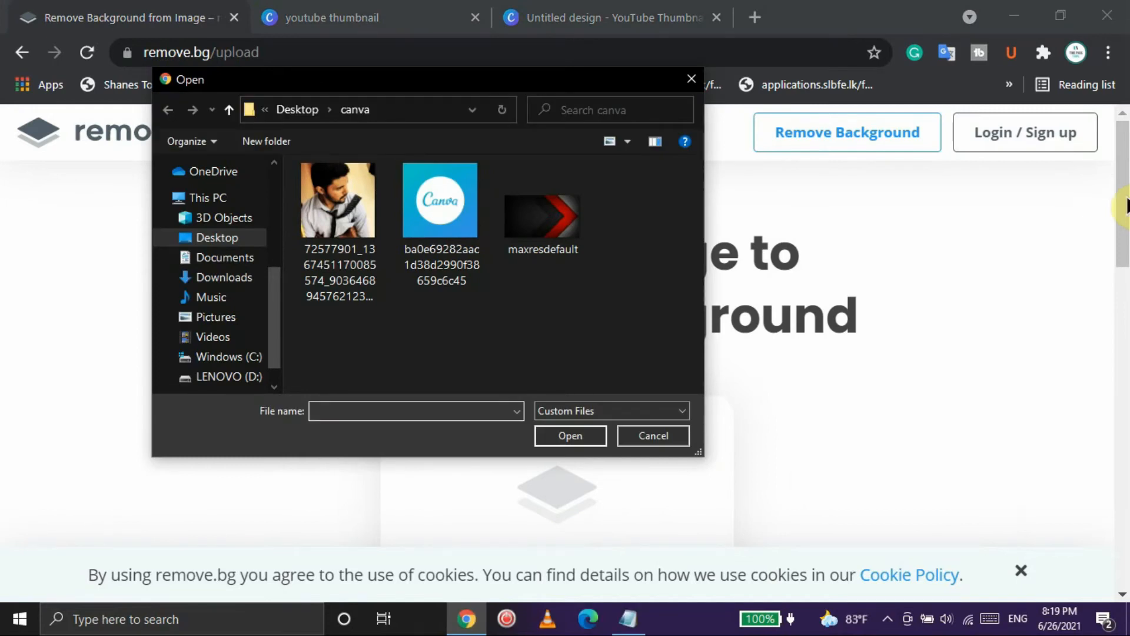
pyautogui.click(345, 260)
pyautogui.click(568, 435)
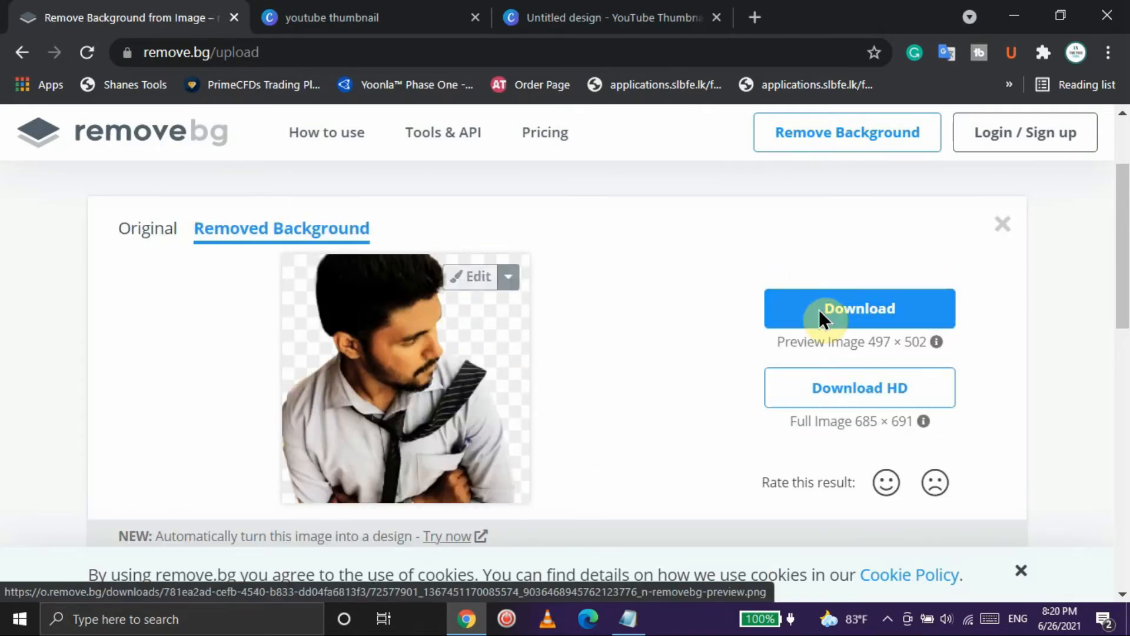
pyautogui.moveTo(1124, 253); pyautogui.dragTo(1124, 279)
pyautogui.click(886, 229)
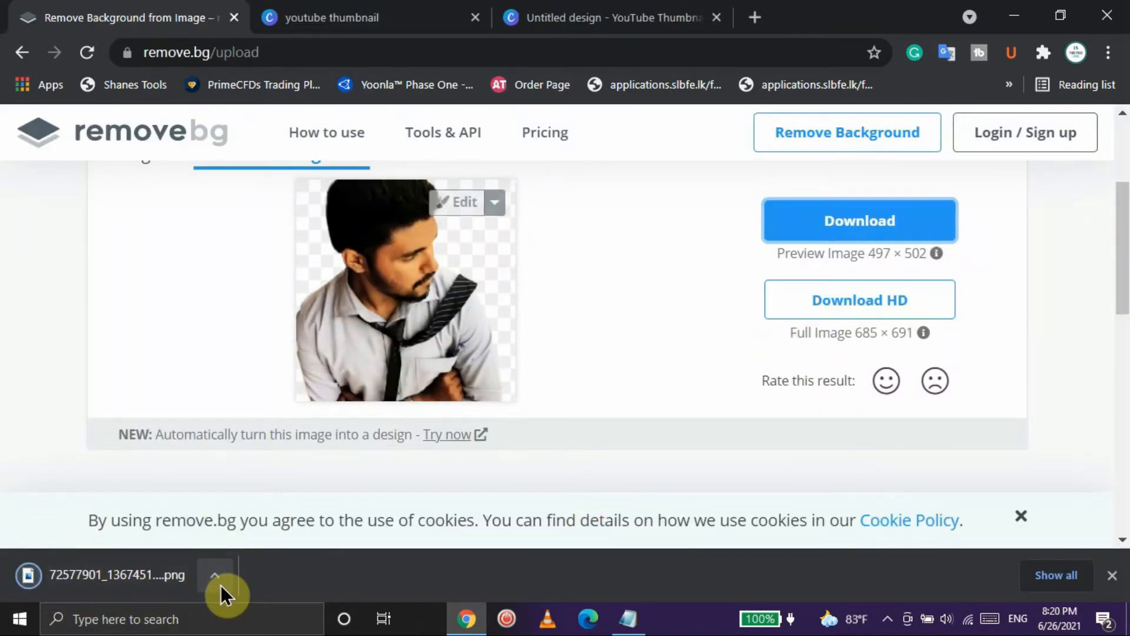
# - Return to the Canva design and upload the background-free portrait PNG from the Downloads folder
pyautogui.click(639, 18)
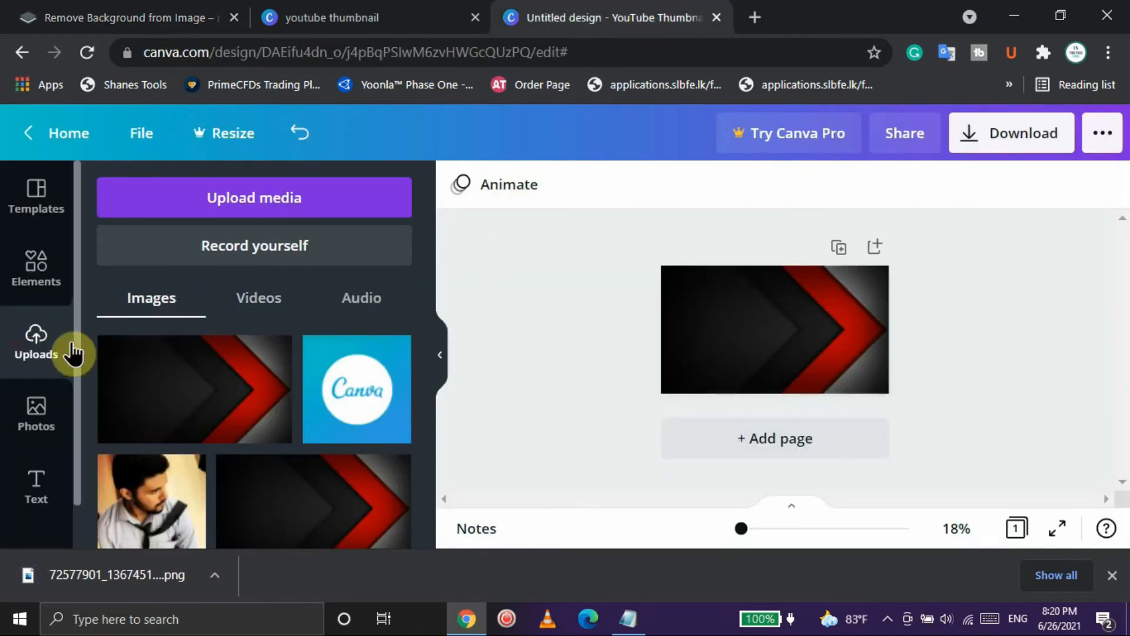
pyautogui.click(263, 197)
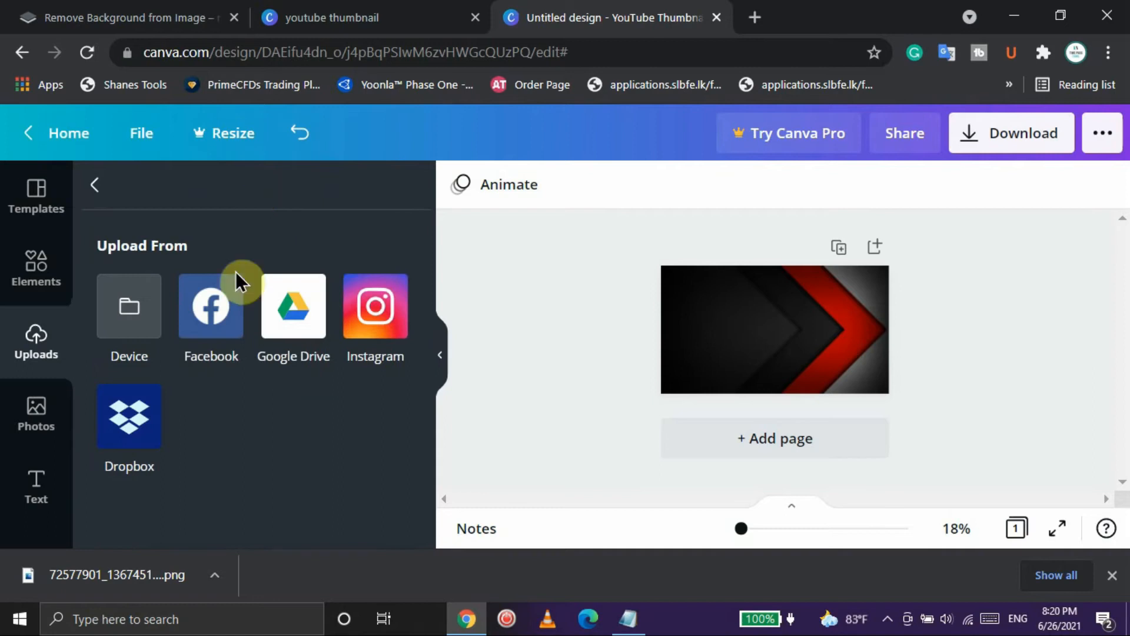
pyautogui.click(156, 296)
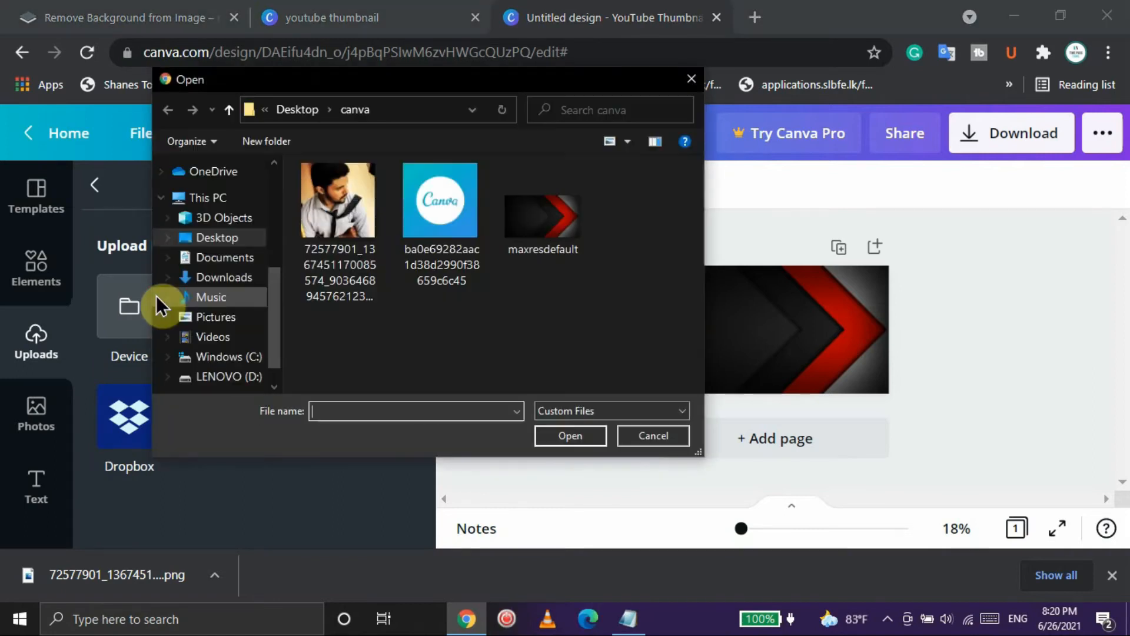
pyautogui.click(252, 278)
pyautogui.click(344, 256)
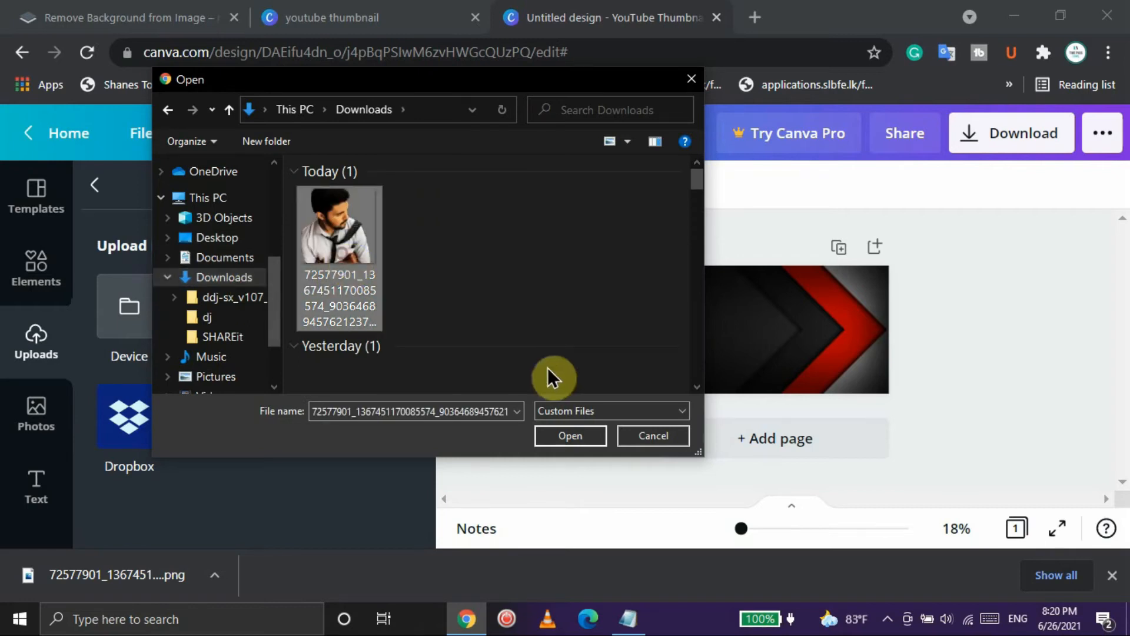
pyautogui.click(569, 437)
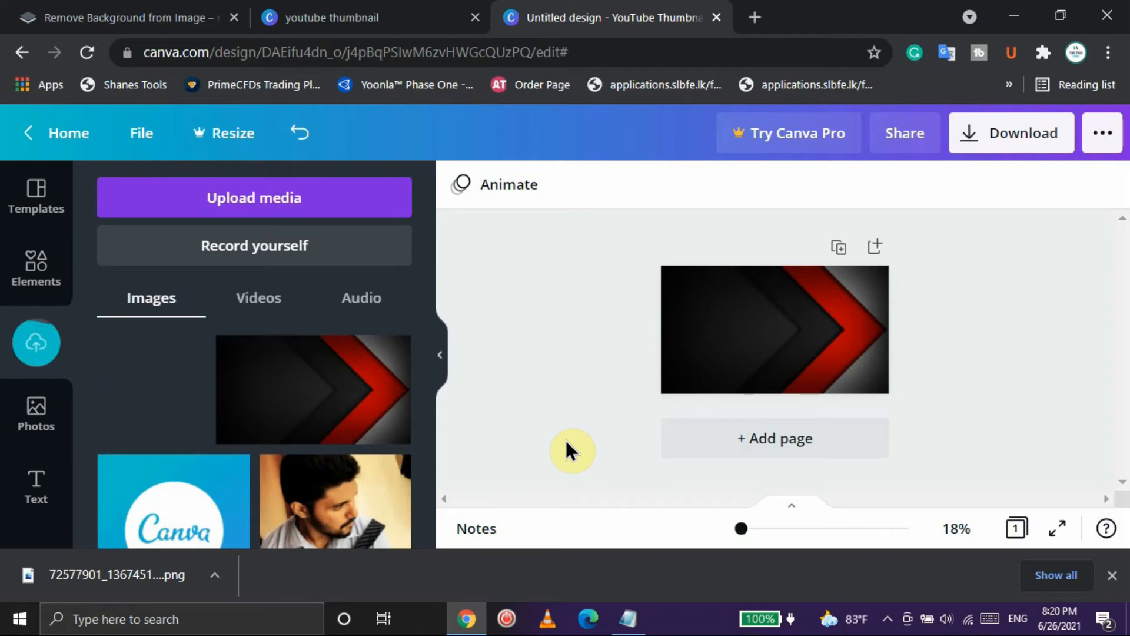
# - Place the cut-out portrait on the thumbnail, enlarge it and move it into the page's lower-right corner
pyautogui.moveTo(165, 416); pyautogui.dragTo(761, 336)
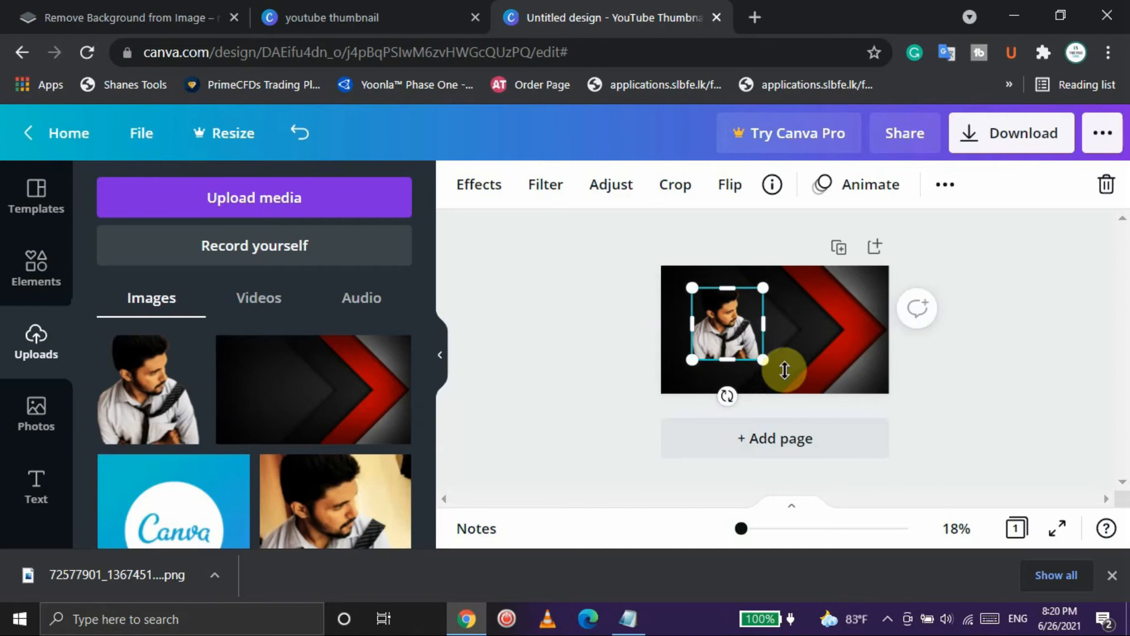
pyautogui.moveTo(764, 359); pyautogui.dragTo(709, 331)
pyautogui.click(974, 344)
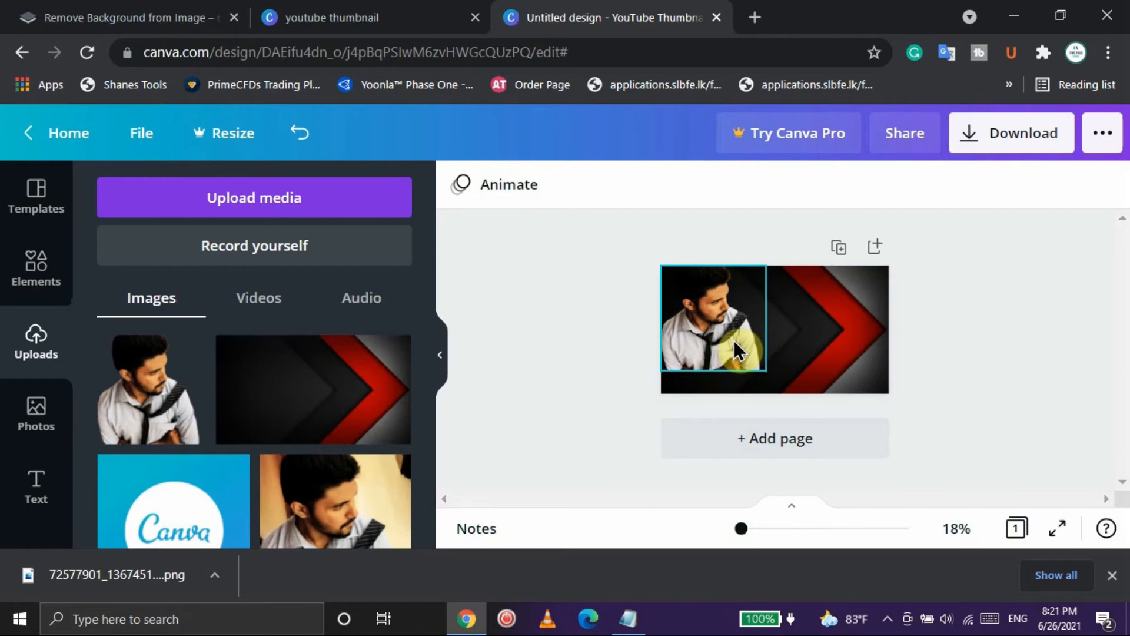
pyautogui.moveTo(708, 320); pyautogui.dragTo(835, 347)
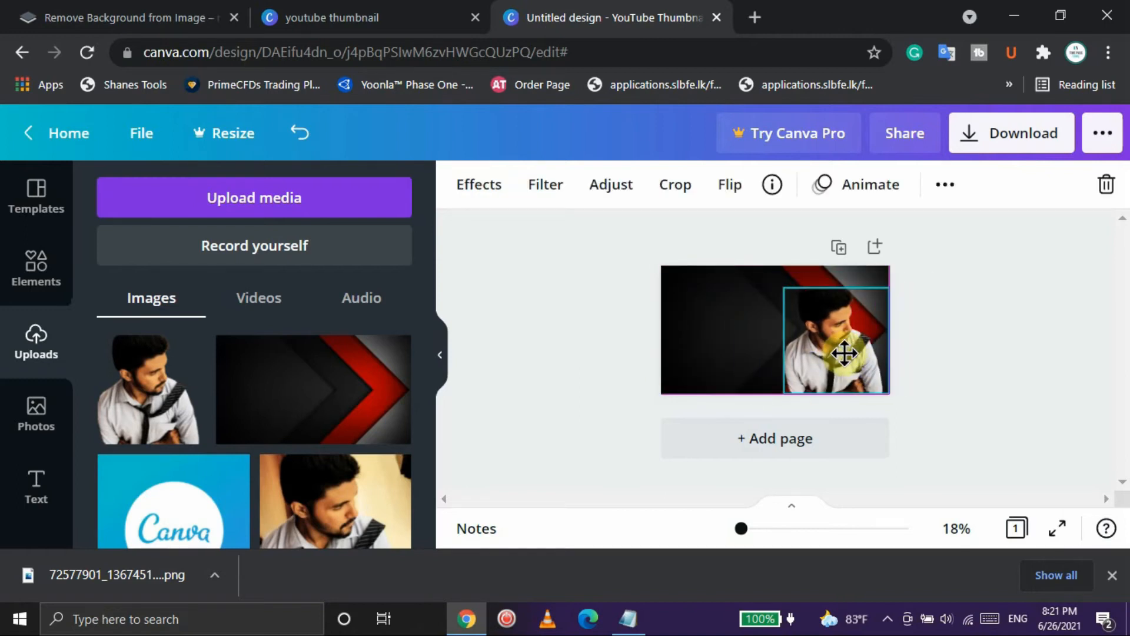
# - Align the cut-out portrait to the page's left edge, and move it back to the lower-right corner
pyautogui.click(952, 189)
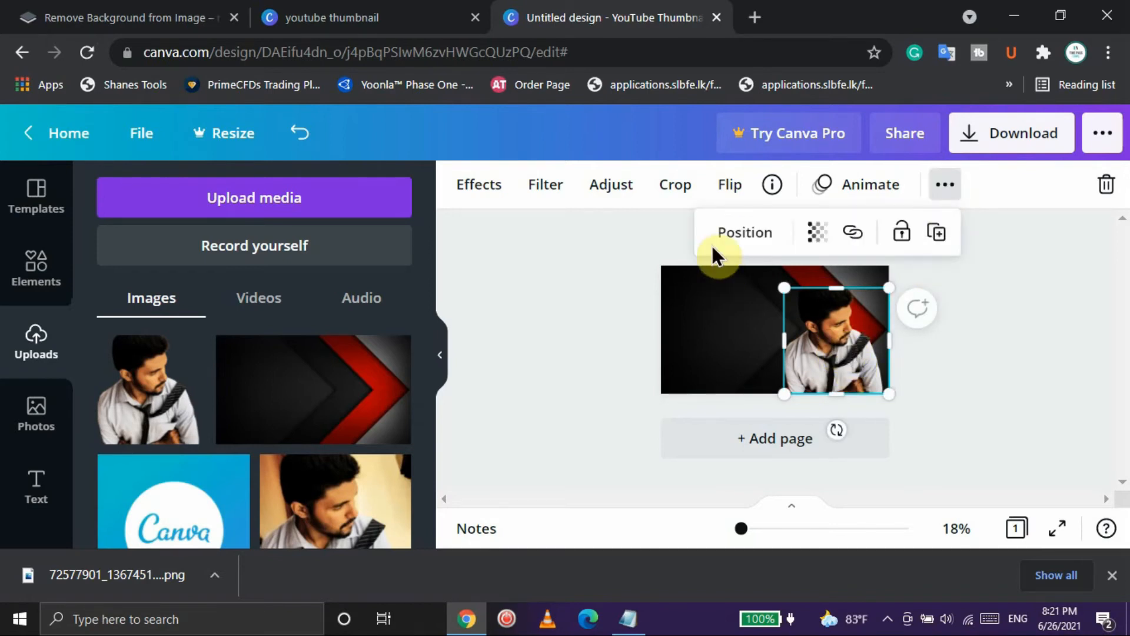
pyautogui.click(743, 233)
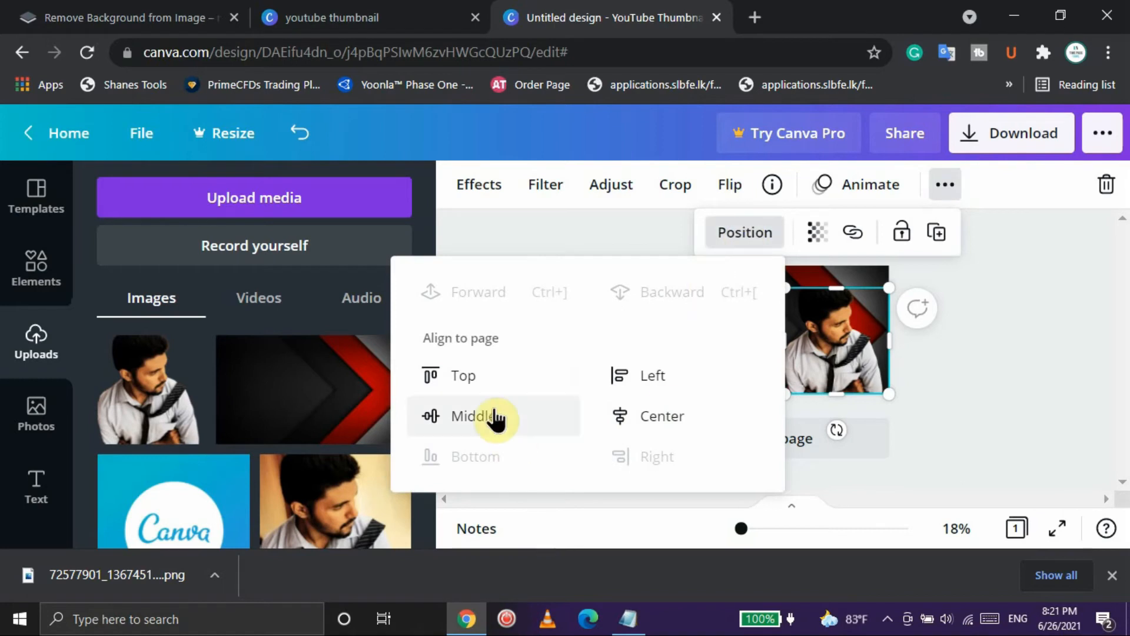
pyautogui.click(661, 382)
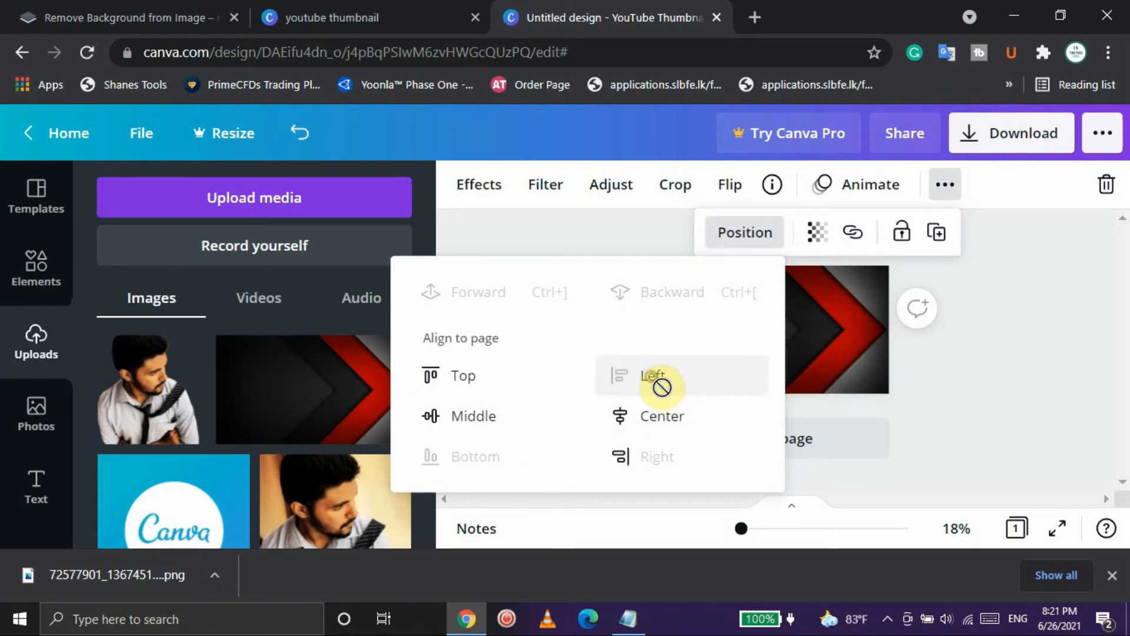
pyautogui.click(998, 332)
pyautogui.moveTo(711, 348); pyautogui.dragTo(829, 370)
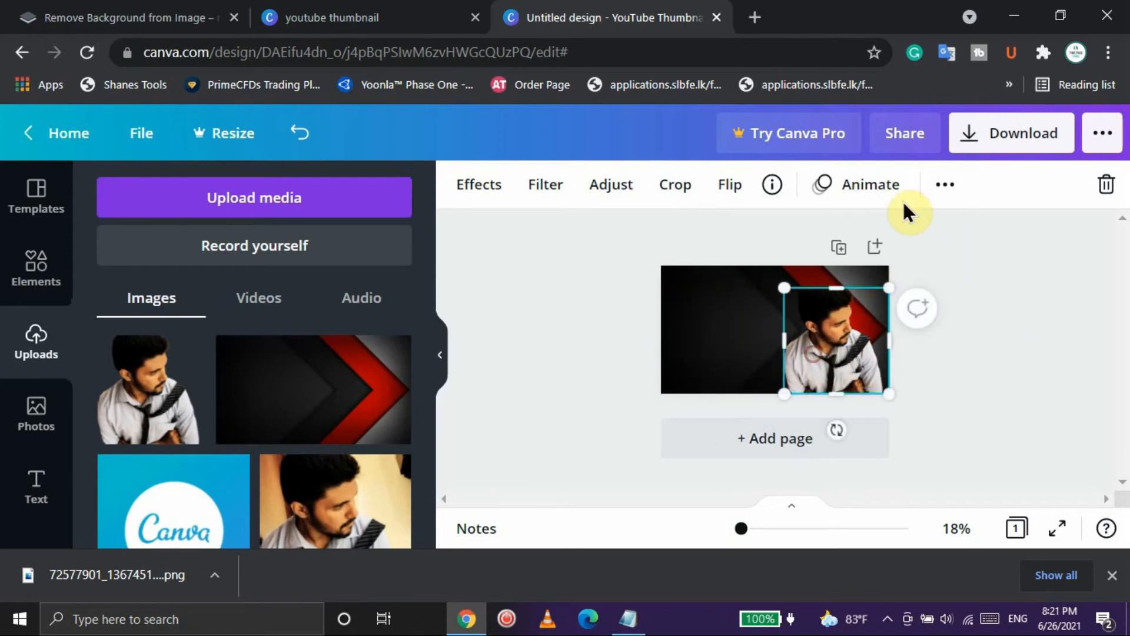
# - Align the cut-out portrait vertically to the middle of the page
pyautogui.click(954, 185)
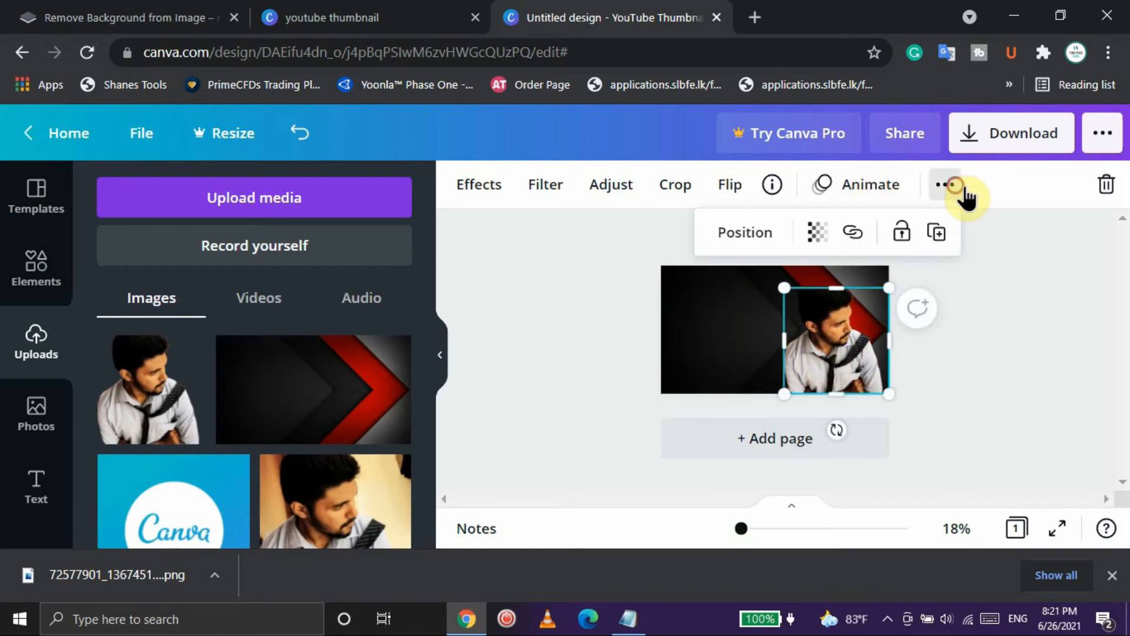
pyautogui.click(756, 239)
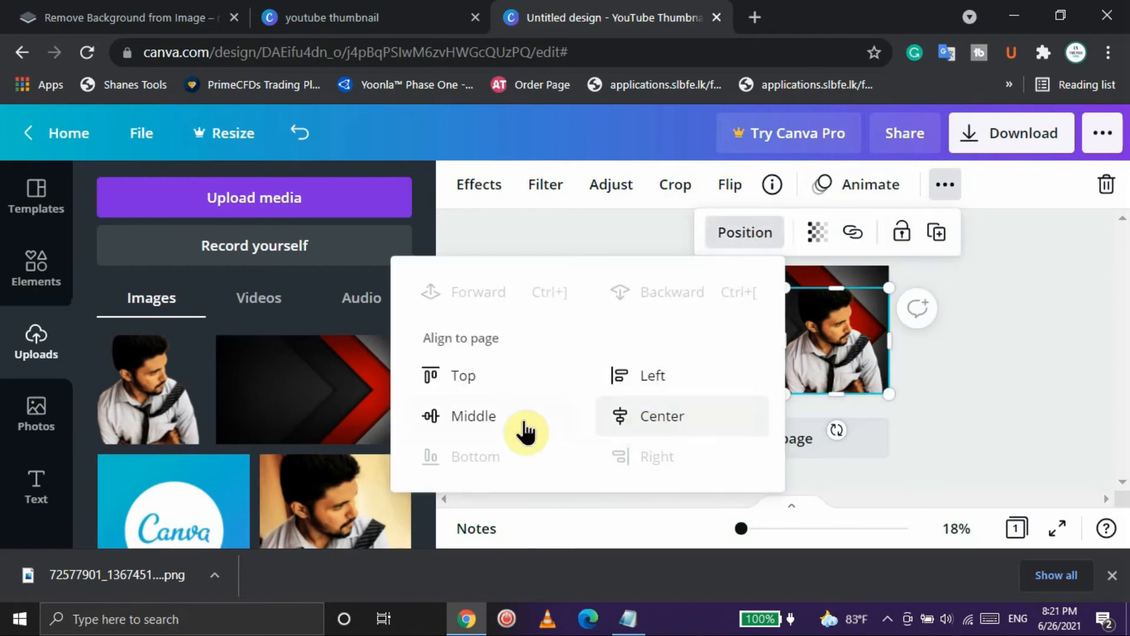
pyautogui.click(488, 425)
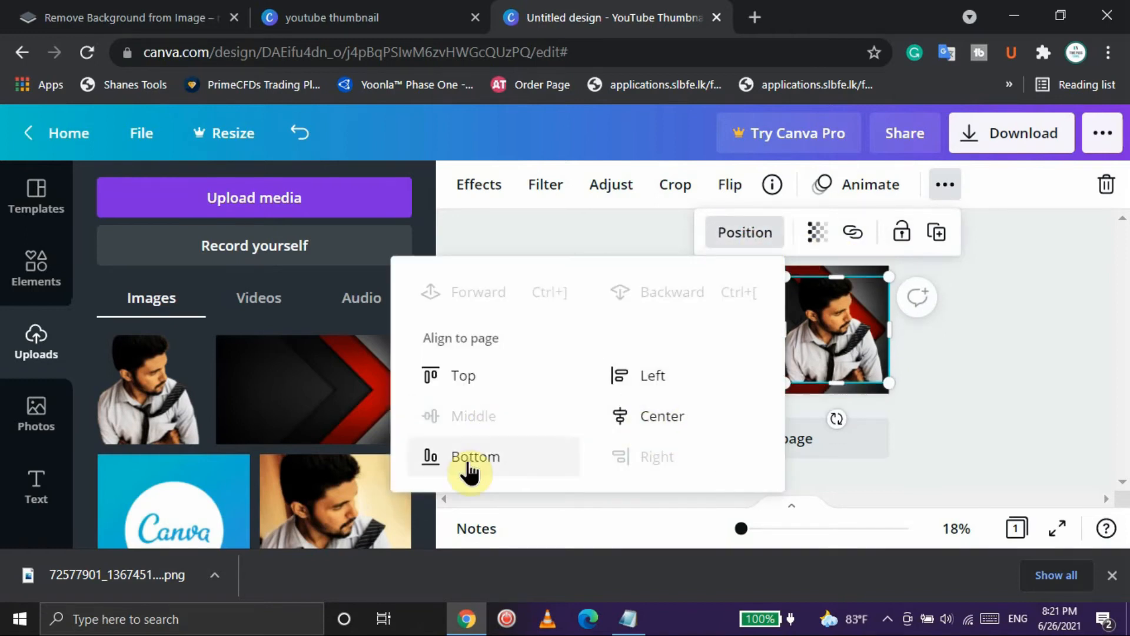
# - Align the cut-out portrait to the page's bottom edge, and switch its alignment to the top edge
pyautogui.click(494, 465)
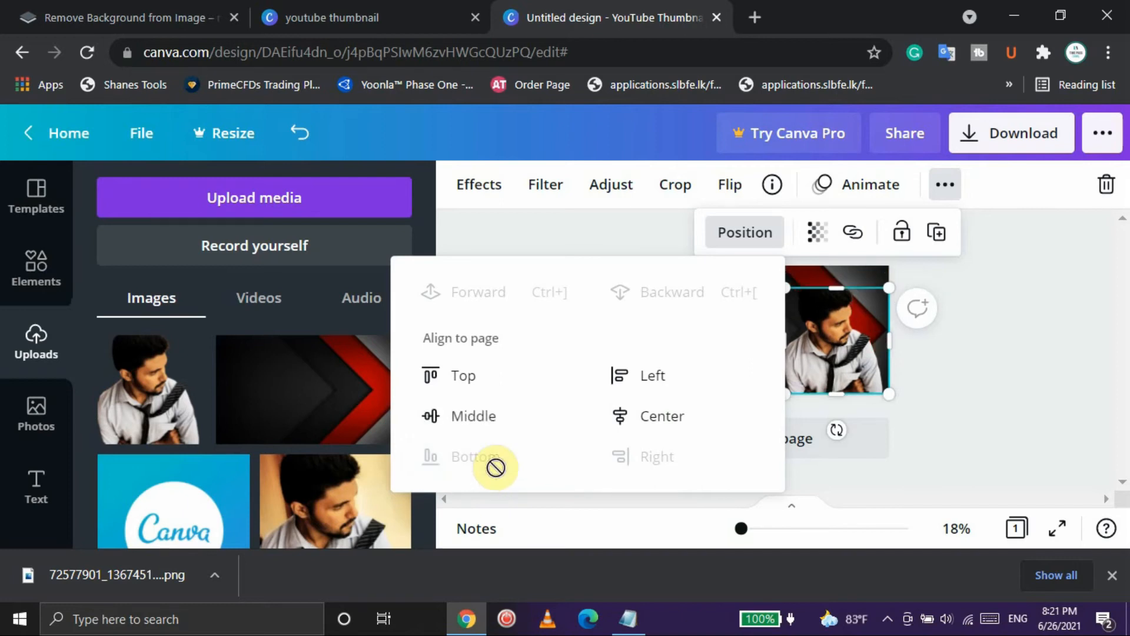
pyautogui.click(474, 375)
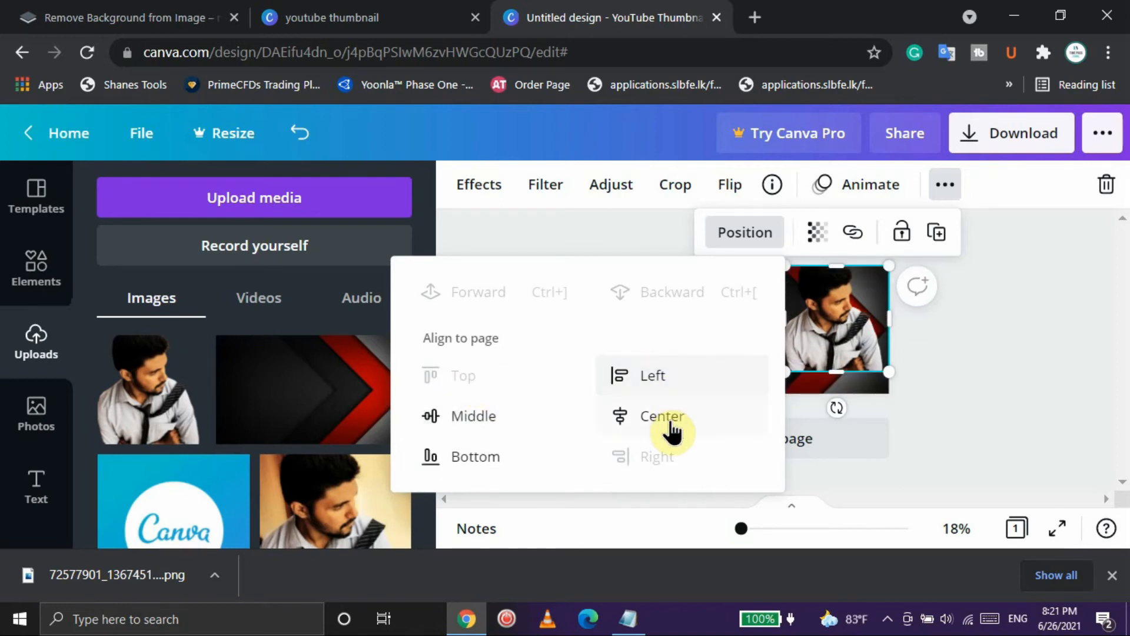
pyautogui.click(1013, 301)
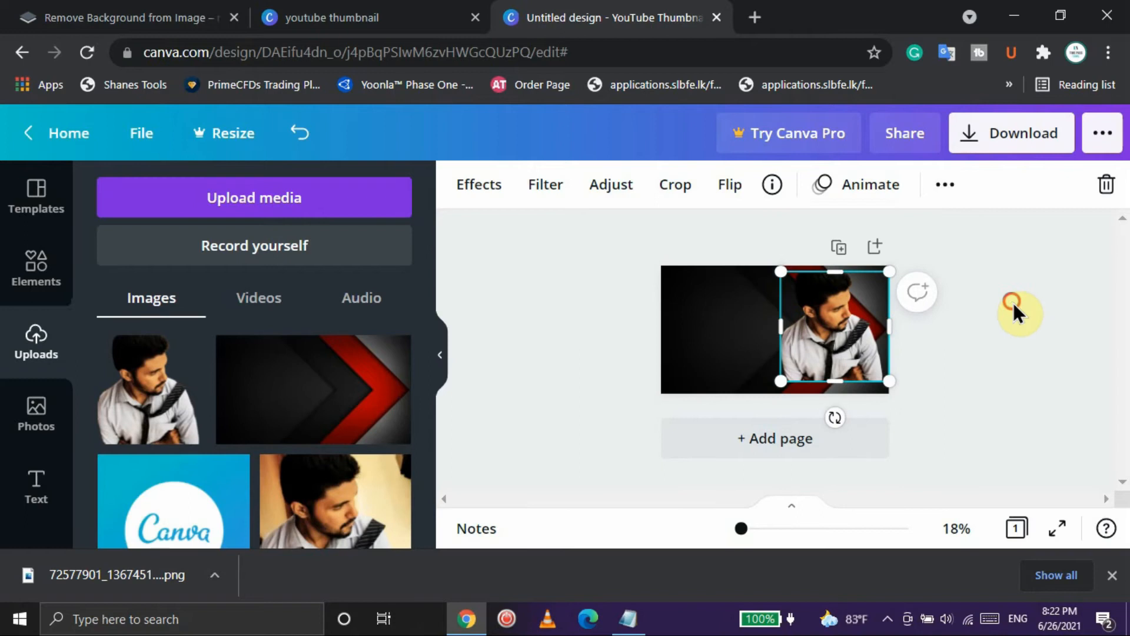
# - Flip the cut-out portrait horizontally
pyautogui.doubleClick(840, 351)
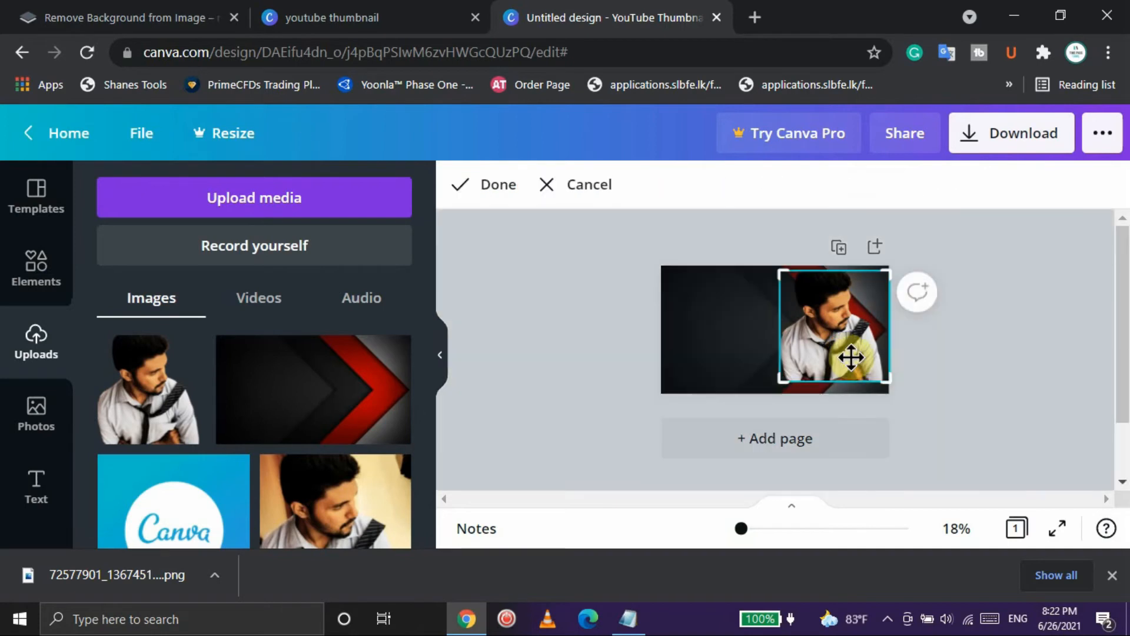
pyautogui.click(597, 184)
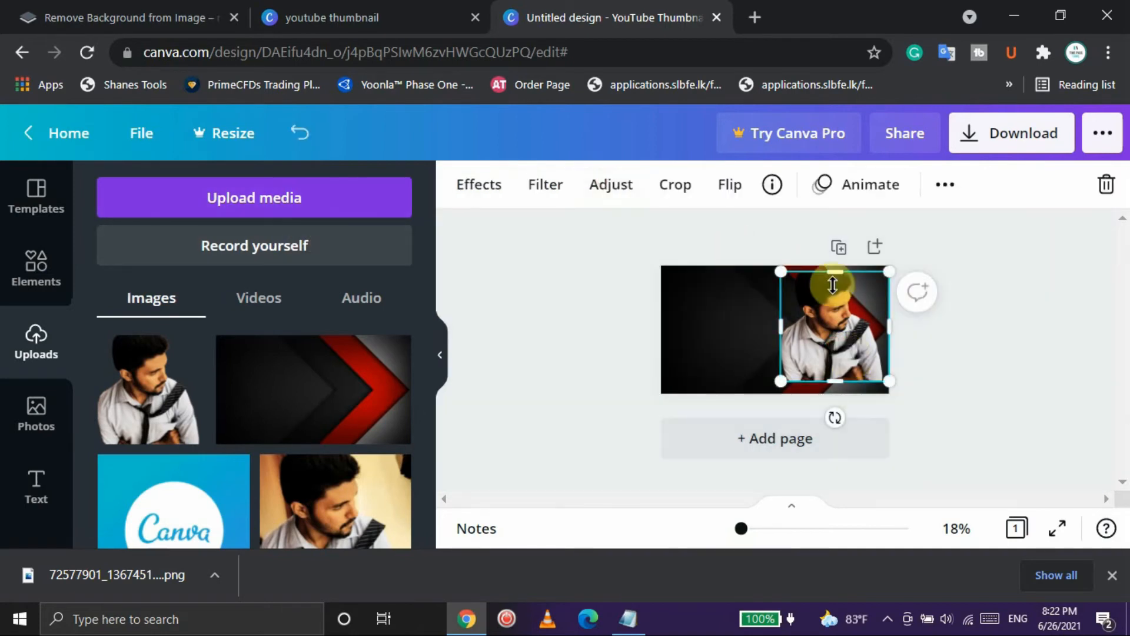
pyautogui.click(743, 194)
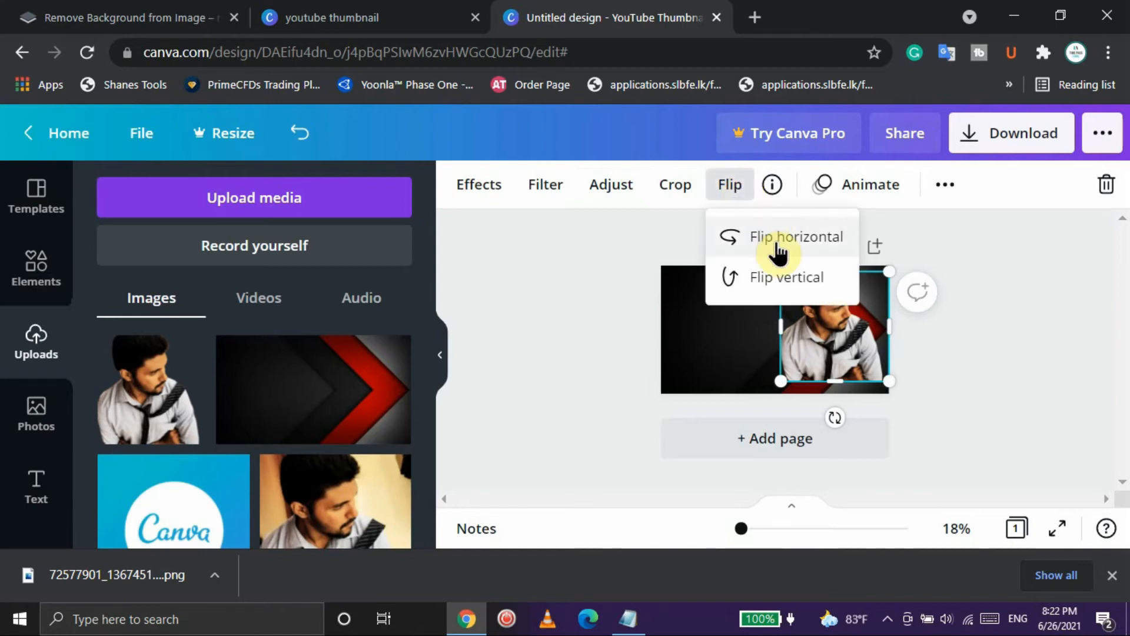
pyautogui.click(798, 245)
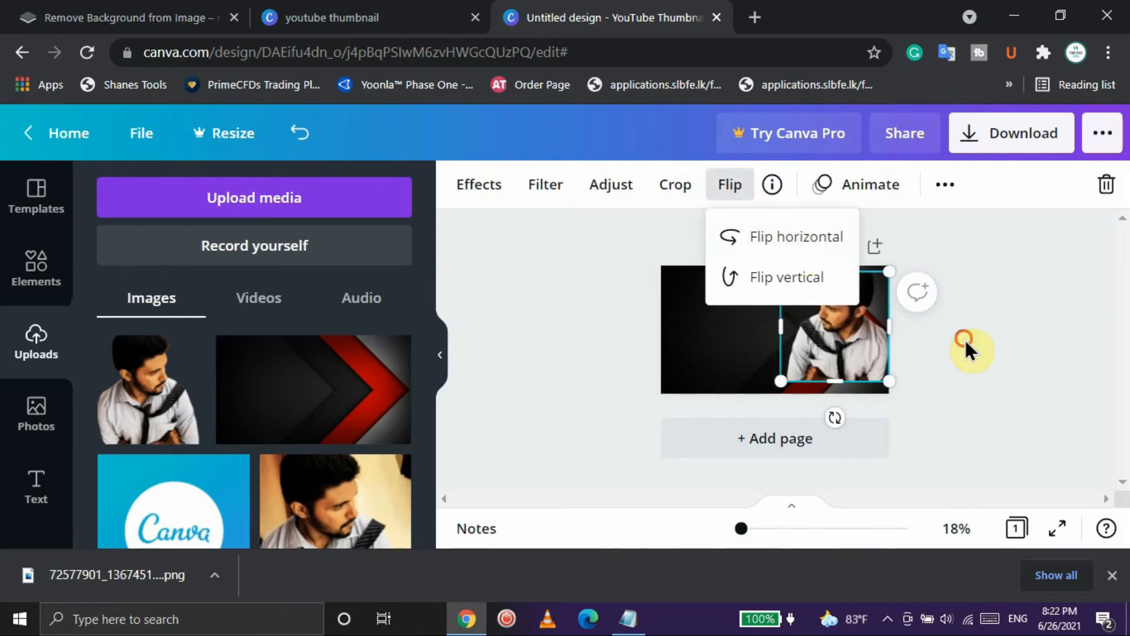
# - Move the flipped portrait into the page's lower-right corner and enlarge it
pyautogui.click(842, 338)
pyautogui.moveTo(842, 338); pyautogui.dragTo(858, 362)
pyautogui.moveTo(782, 285); pyautogui.dragTo(785, 282)
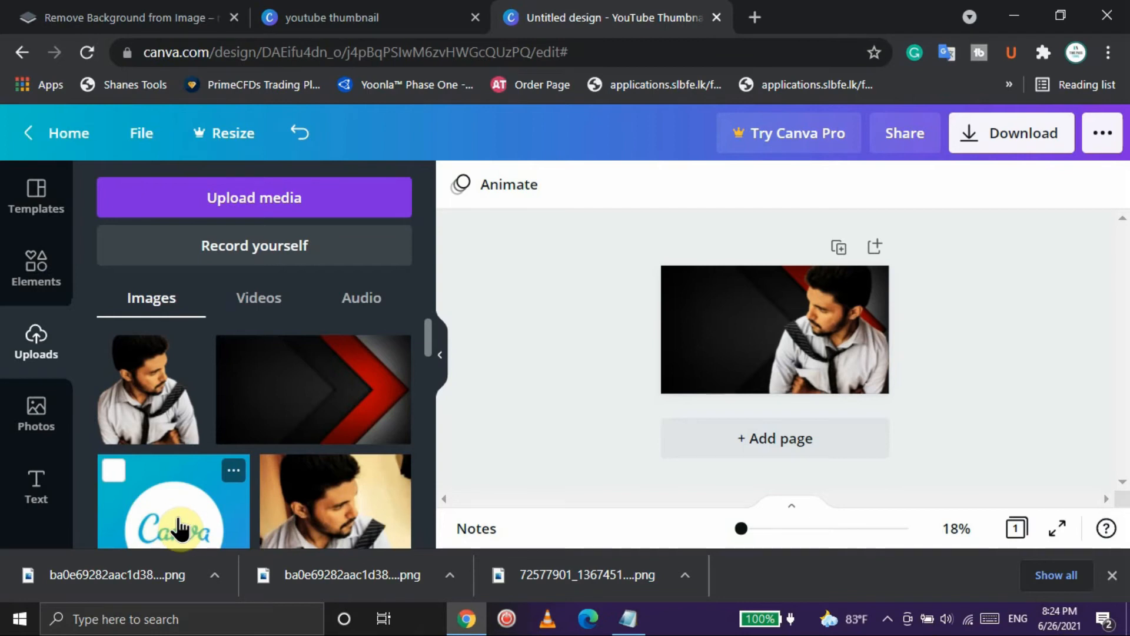
# - Place the uploaded Canva logo image on the thumbnail and move it to the page's bottom edge, left of the portrait
pyautogui.moveTo(178, 529); pyautogui.dragTo(737, 341)
pyautogui.moveTo(730, 331); pyautogui.dragTo(729, 328)
pyautogui.moveTo(704, 289); pyautogui.dragTo(727, 387)
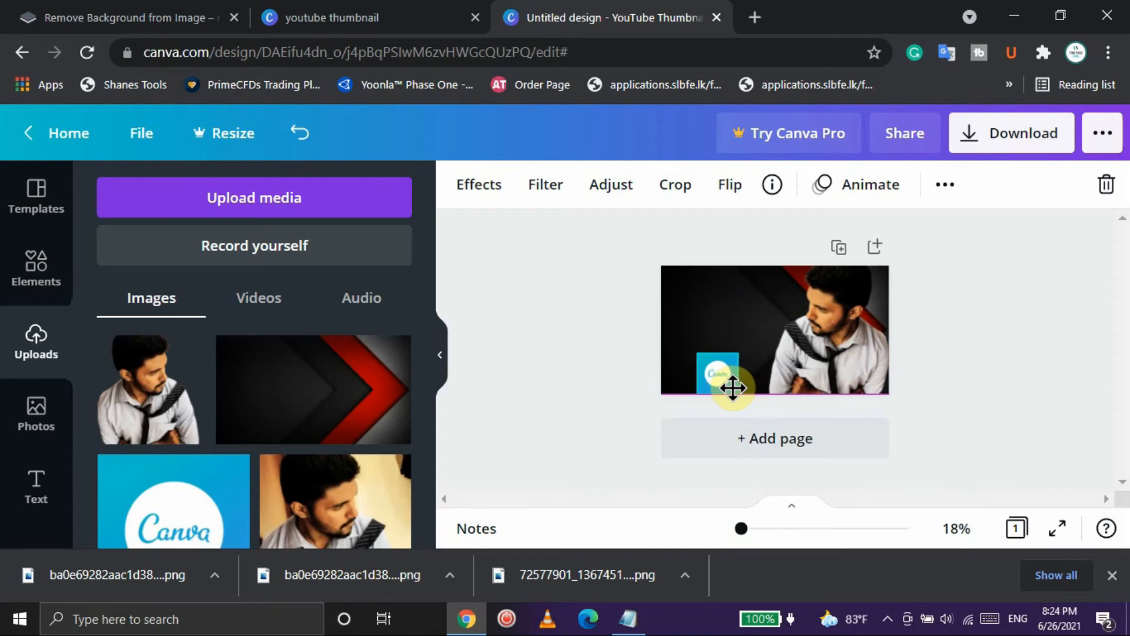
pyautogui.click(1009, 424)
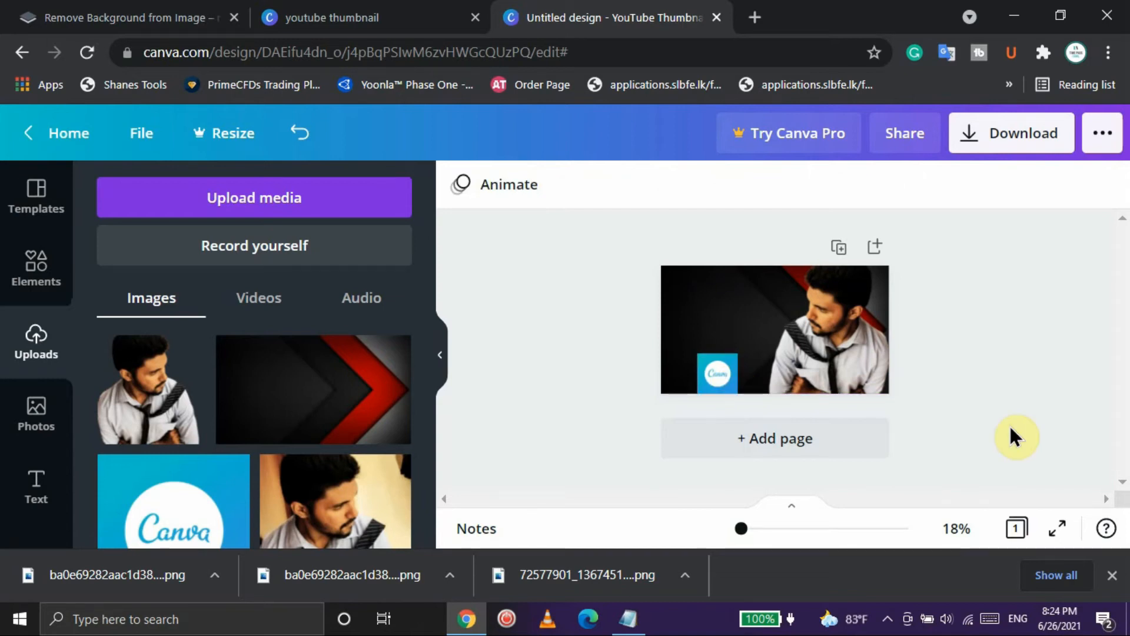
# - Shift the portrait slightly further to the right on the thumbnail
pyautogui.click(858, 362)
pyautogui.moveTo(859, 362); pyautogui.dragTo(871, 360)
pyautogui.click(959, 387)
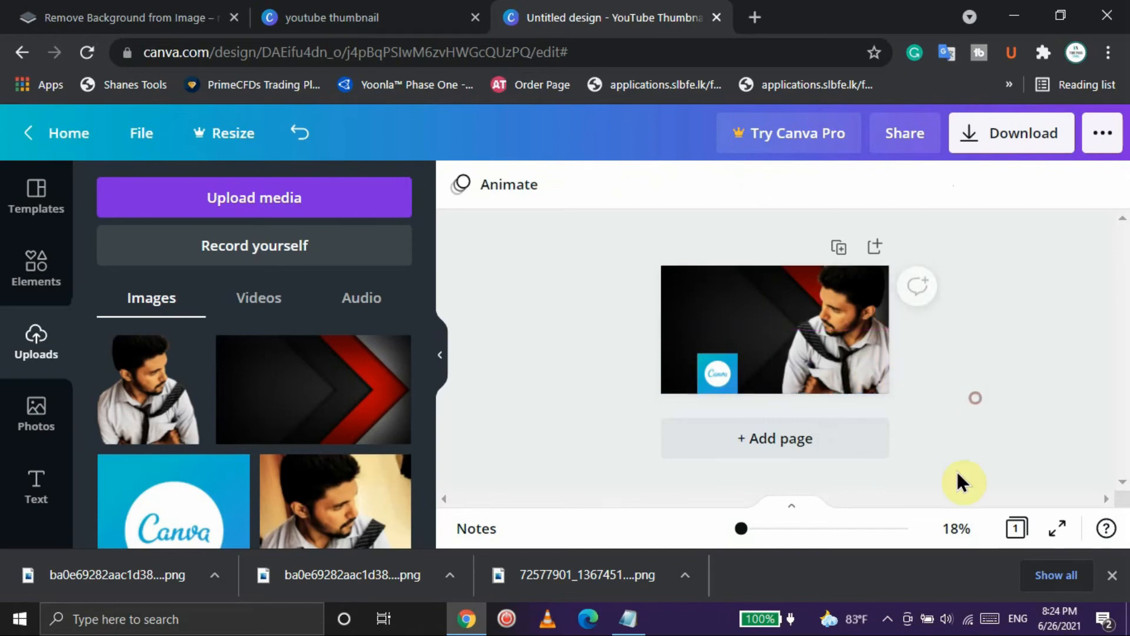
# - Open the options for adding text to the thumbnail
pyautogui.moveTo(633, 621)
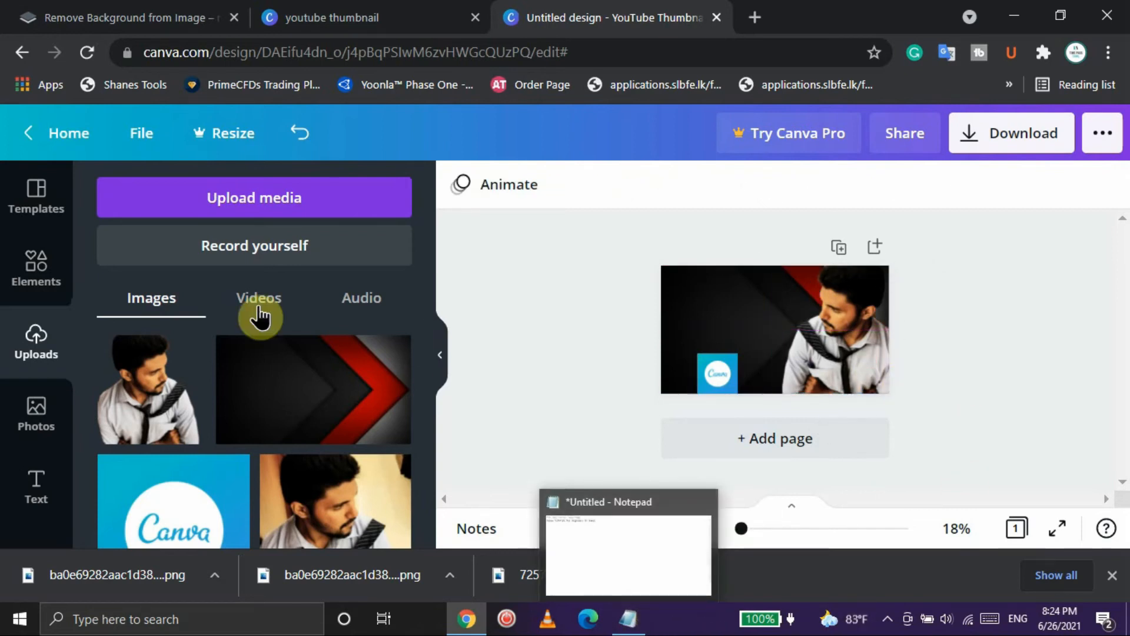
pyautogui.moveTo(80, 365); pyautogui.dragTo(80, 433)
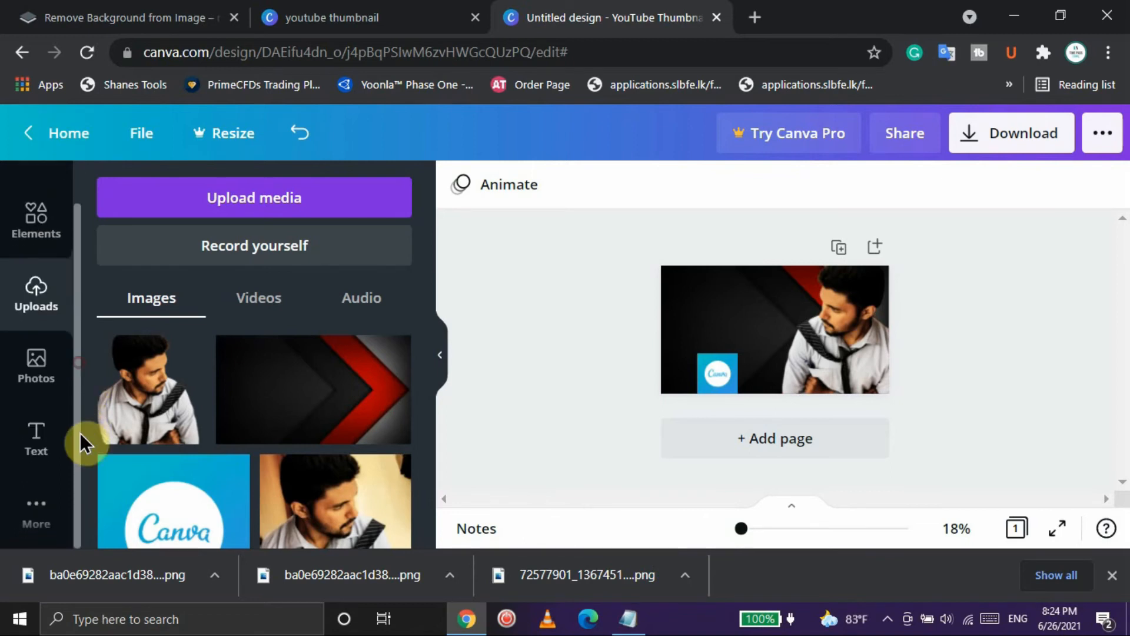
pyautogui.click(57, 430)
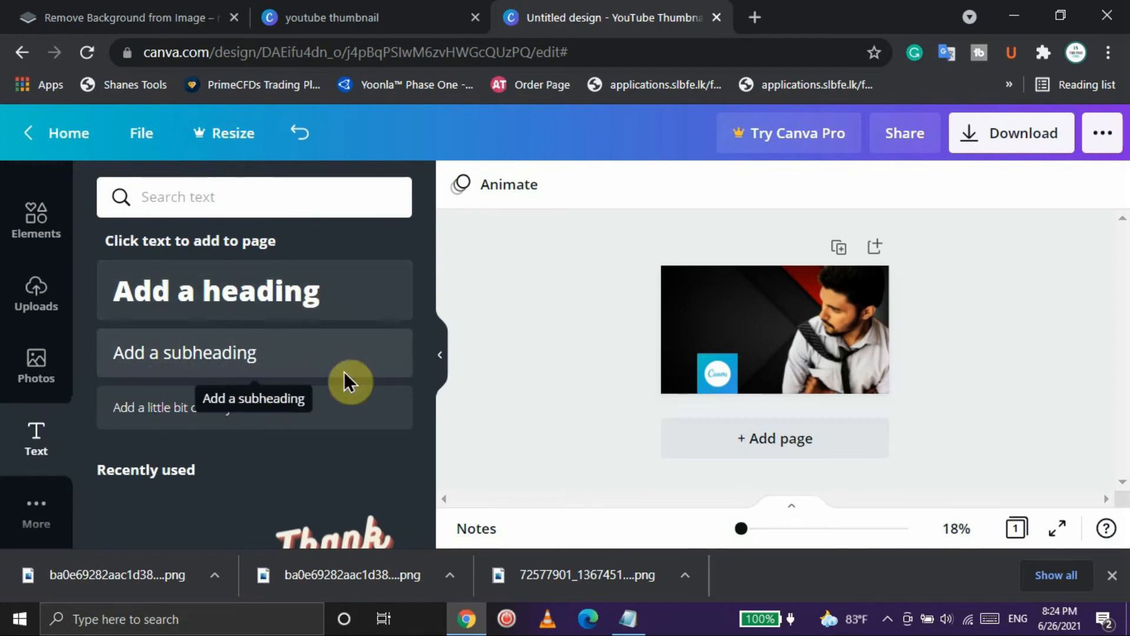
# - Try the pink neon "Sweet" text style on the thumbnail, and delete it again
pyautogui.scroll(-2, 428, 283)
pyautogui.scroll(-4, 429, 298)
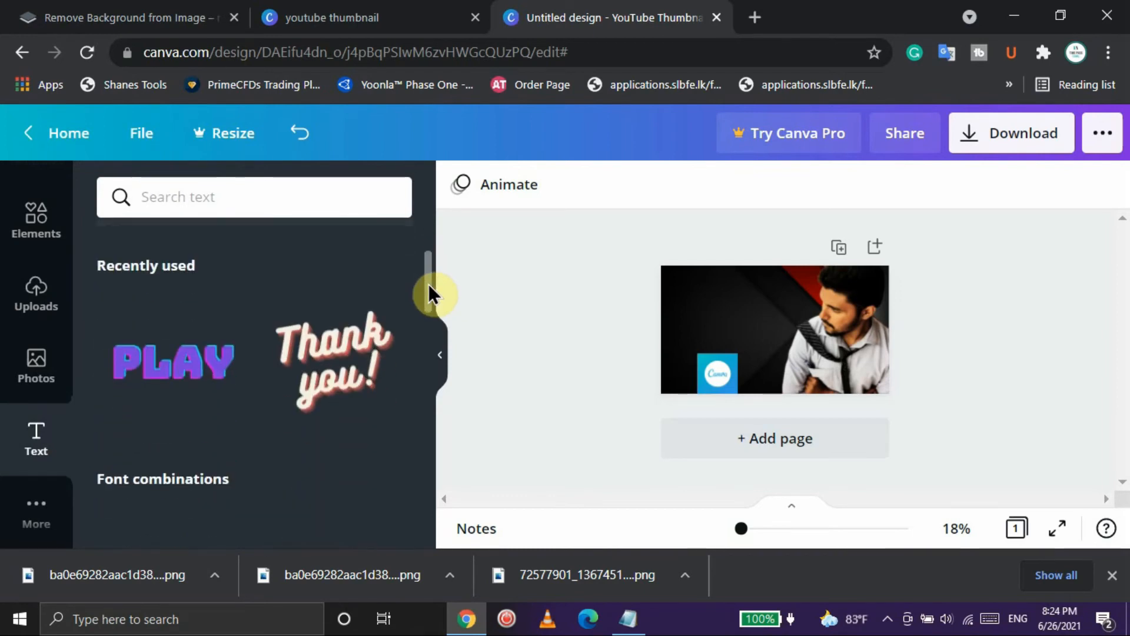
pyautogui.moveTo(429, 302); pyautogui.dragTo(434, 348)
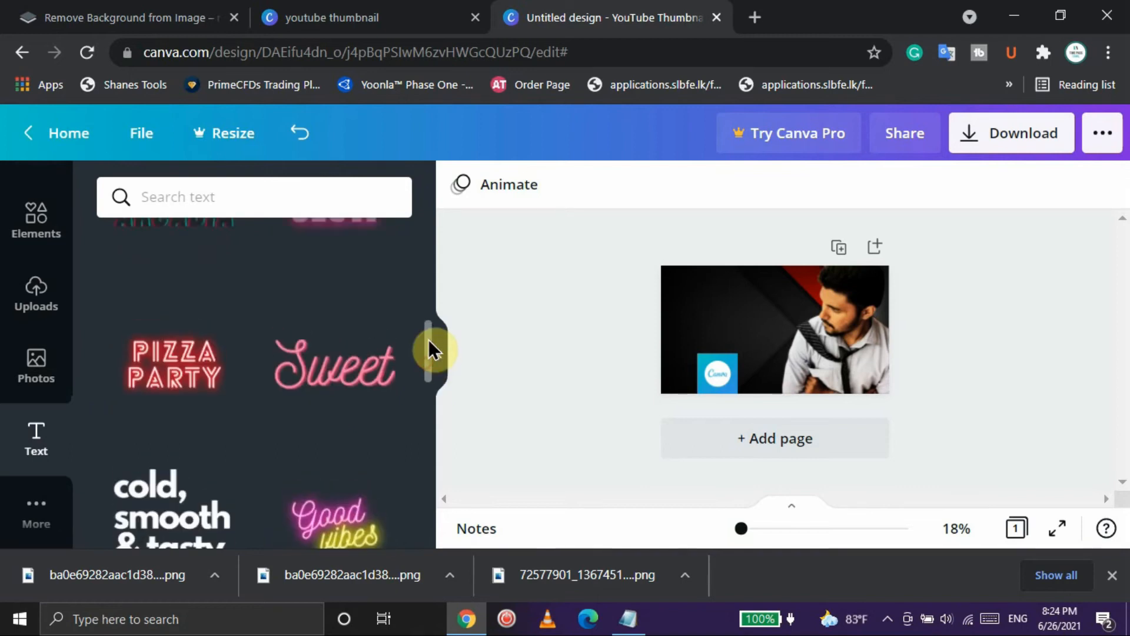
pyautogui.moveTo(373, 379); pyautogui.dragTo(733, 307)
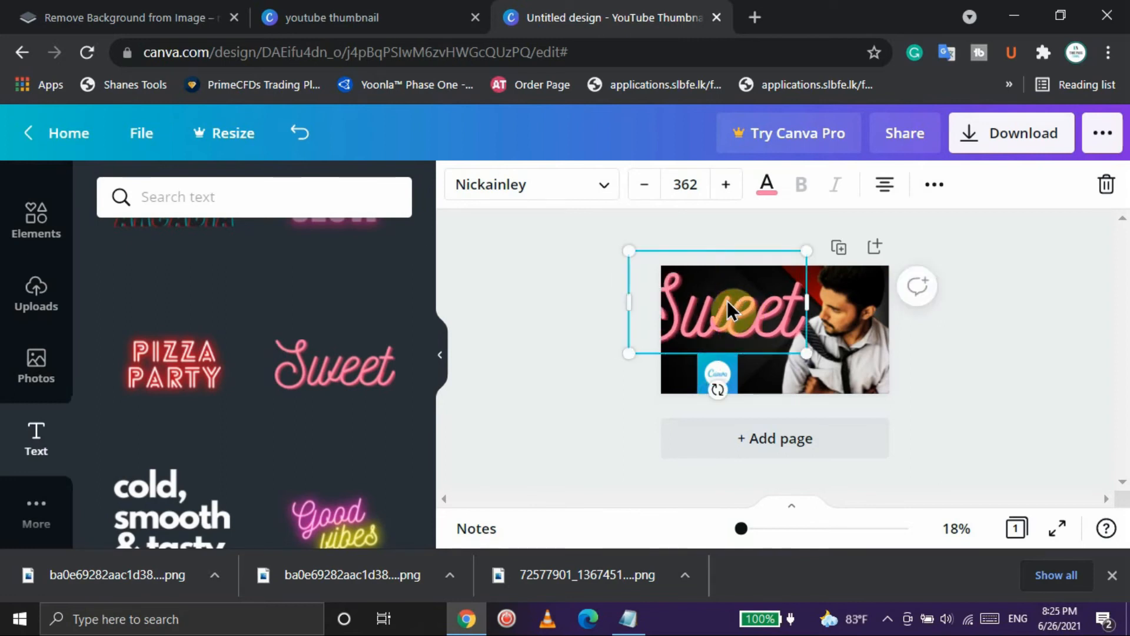
pyautogui.press('Delete')
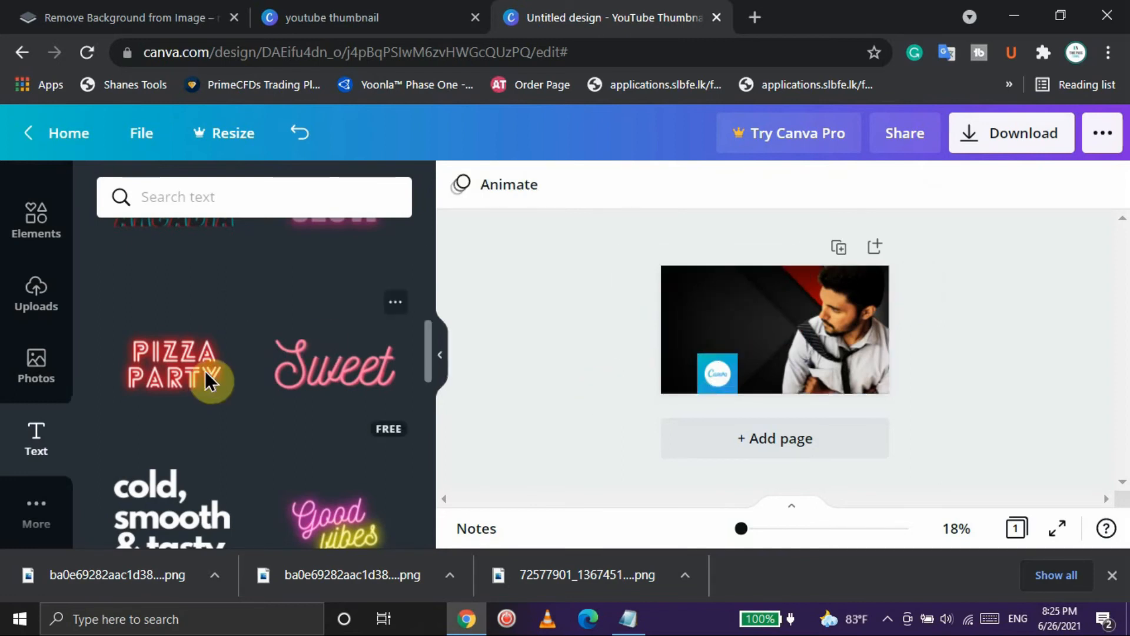
# - Add a heading to the thumbnail and collapse the side panel to enlarge the canvas
pyautogui.scroll(10, 212, 377)
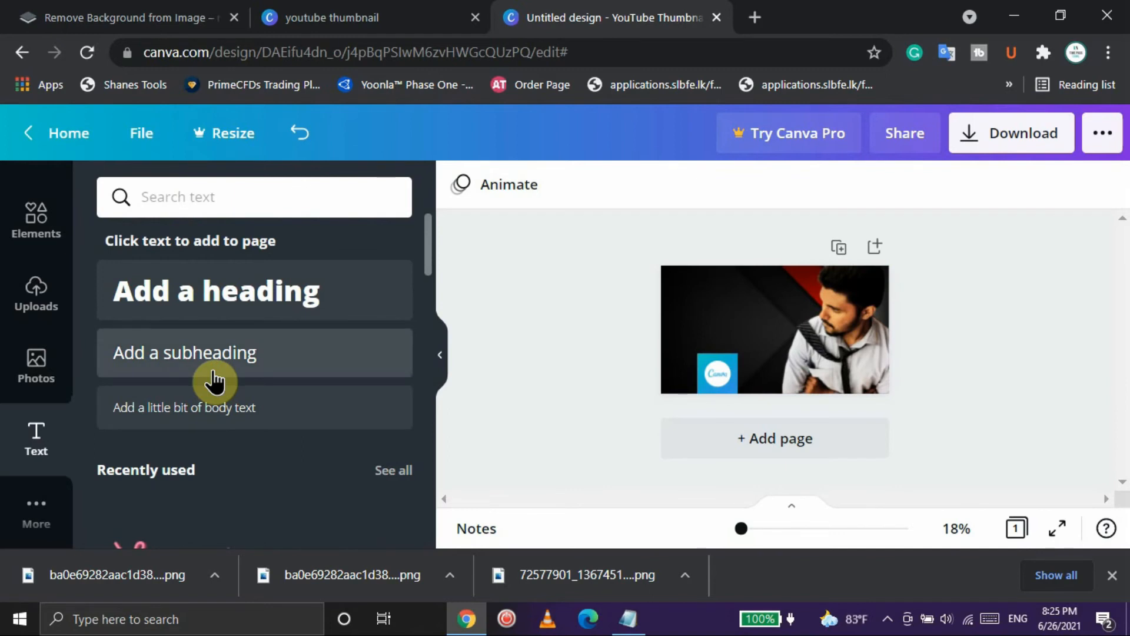
pyautogui.click(279, 302)
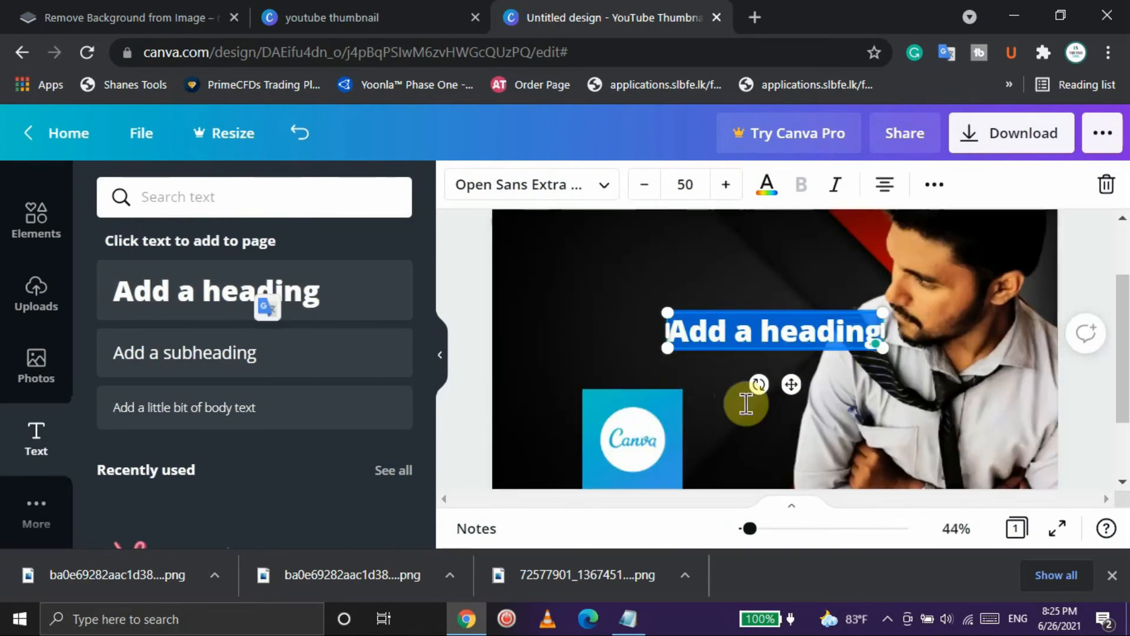
pyautogui.click(440, 355)
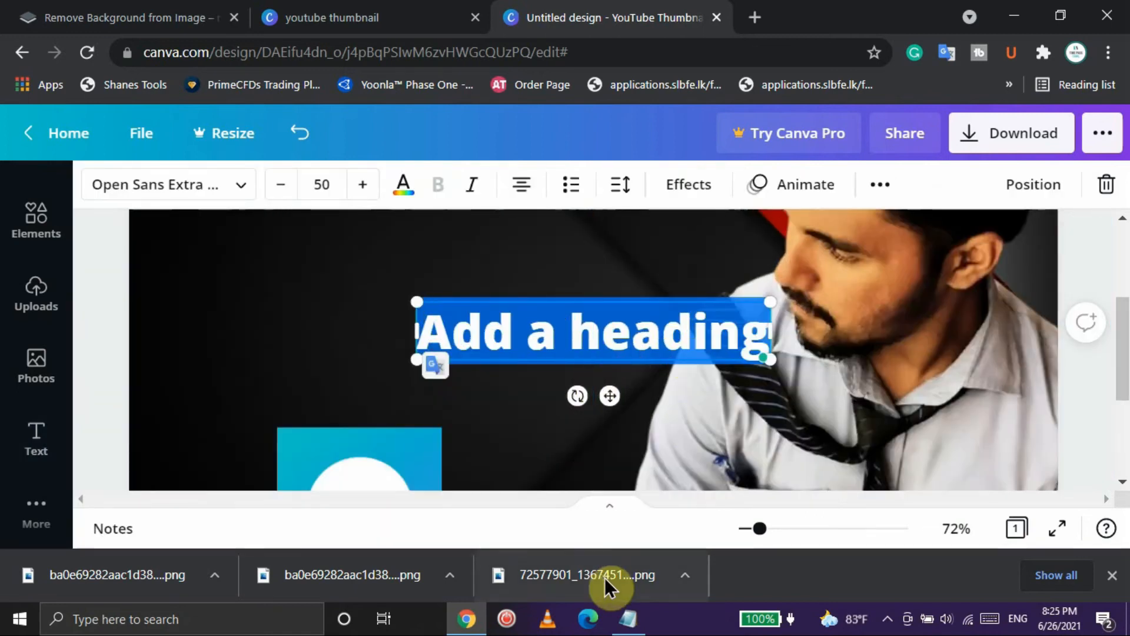
pyautogui.moveTo(613, 393); pyautogui.dragTo(620, 377)
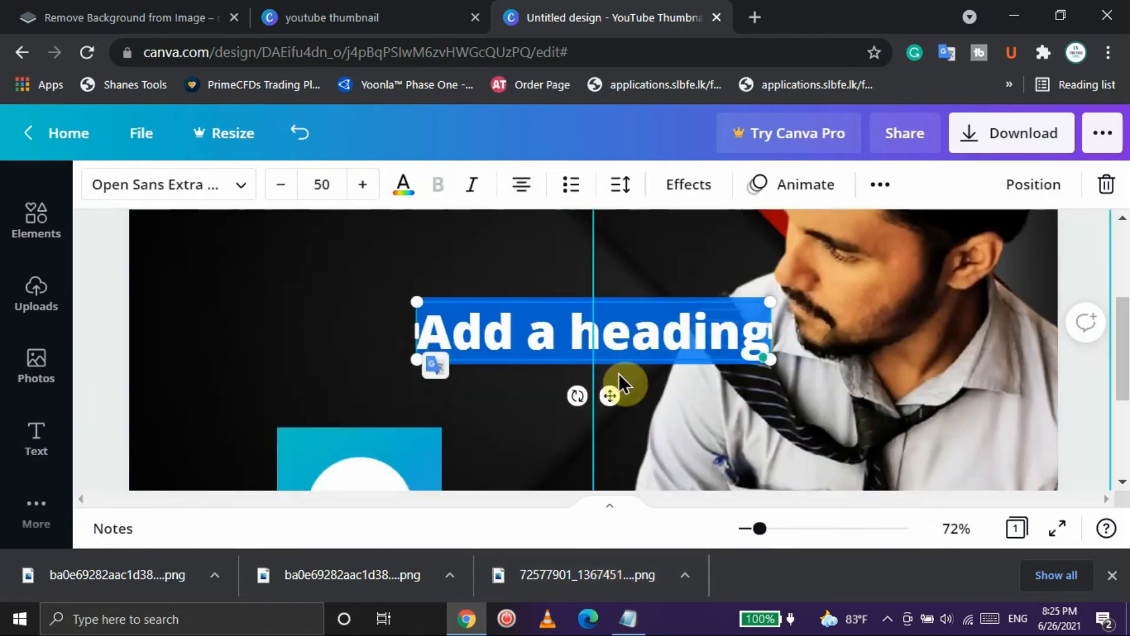
# - Switch to Notepad, copy the line "Canva Tutorial For Beginners in Tamil" and minimize the window
pyautogui.click(639, 618)
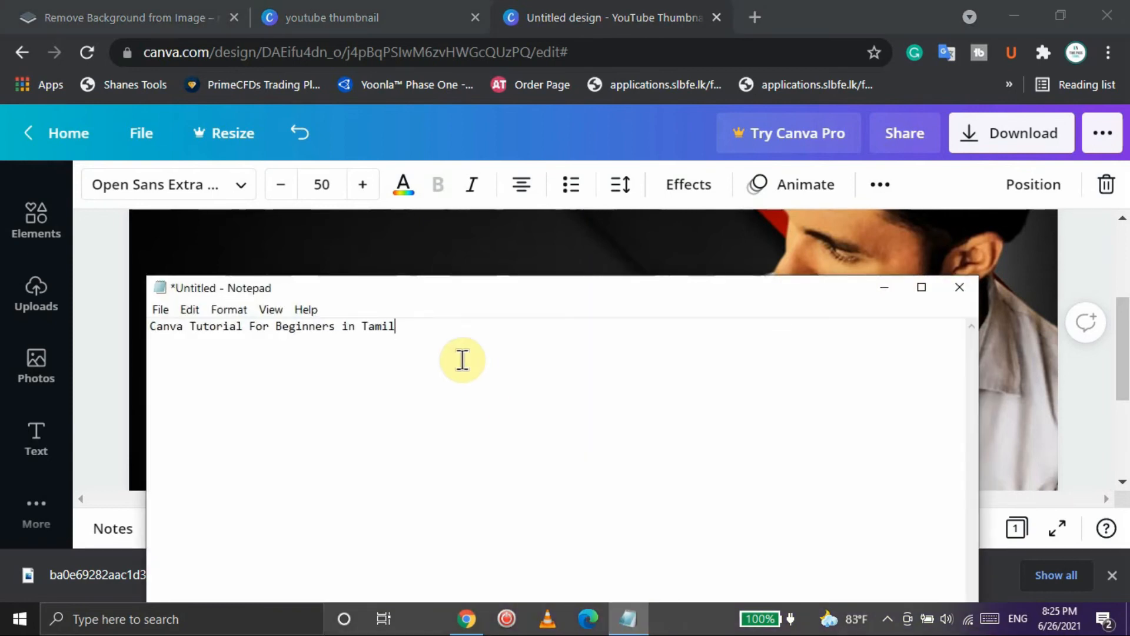
pyautogui.moveTo(449, 346); pyautogui.dragTo(118, 300)
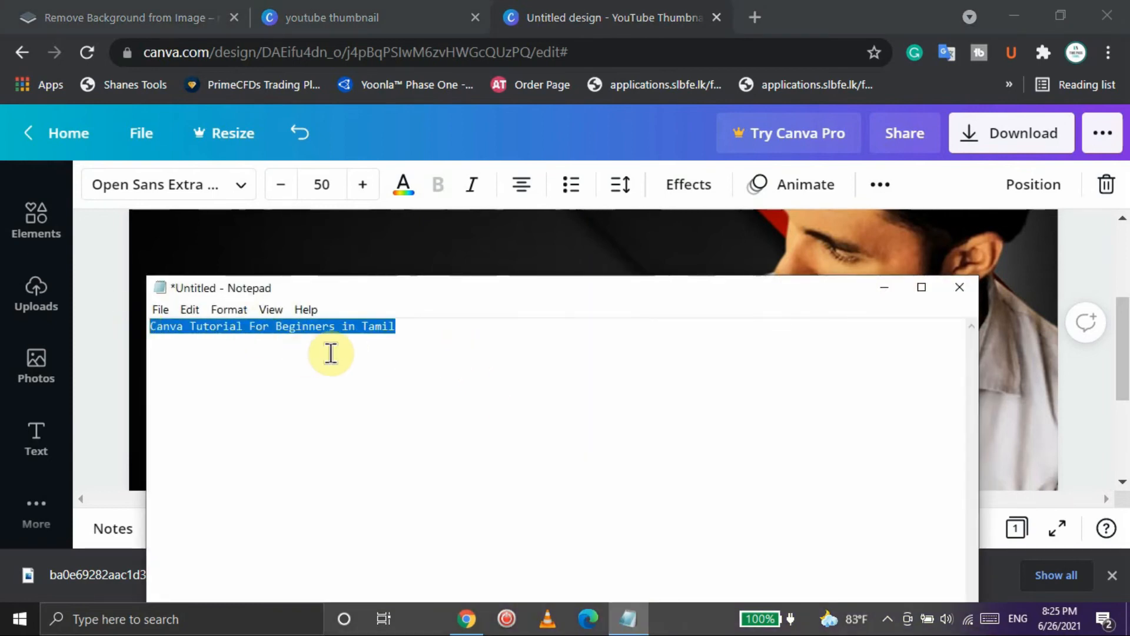
pyautogui.rightClick(312, 332)
pyautogui.click(395, 380)
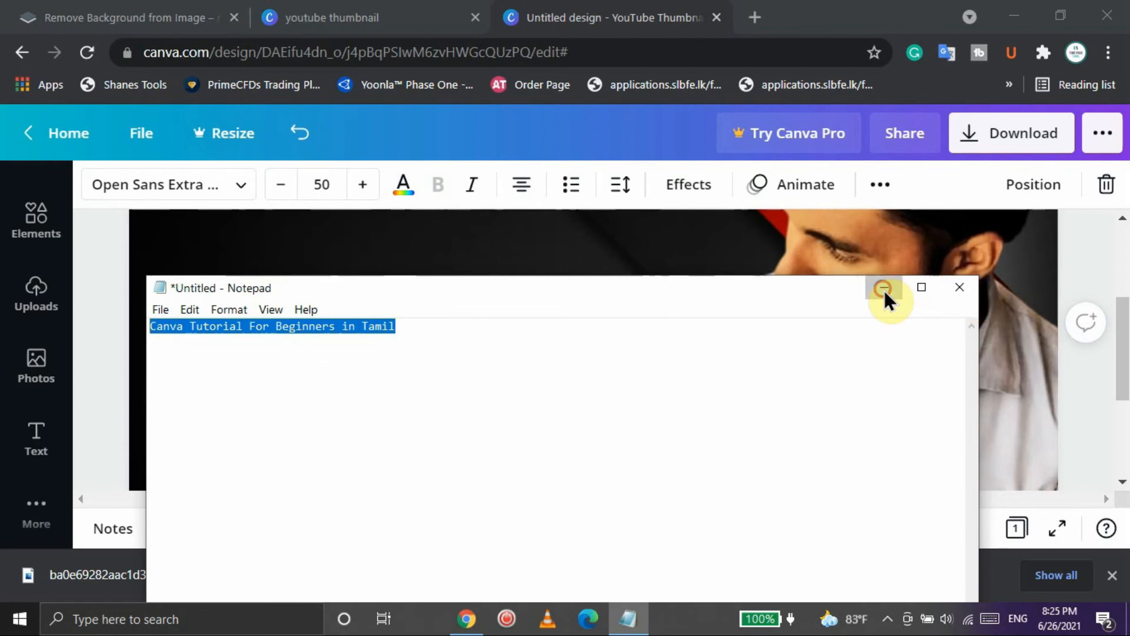
pyautogui.click(883, 289)
# - Replace the placeholder heading with the copied title, and break it into three lines before "For" and "in"
pyautogui.rightClick(590, 356)
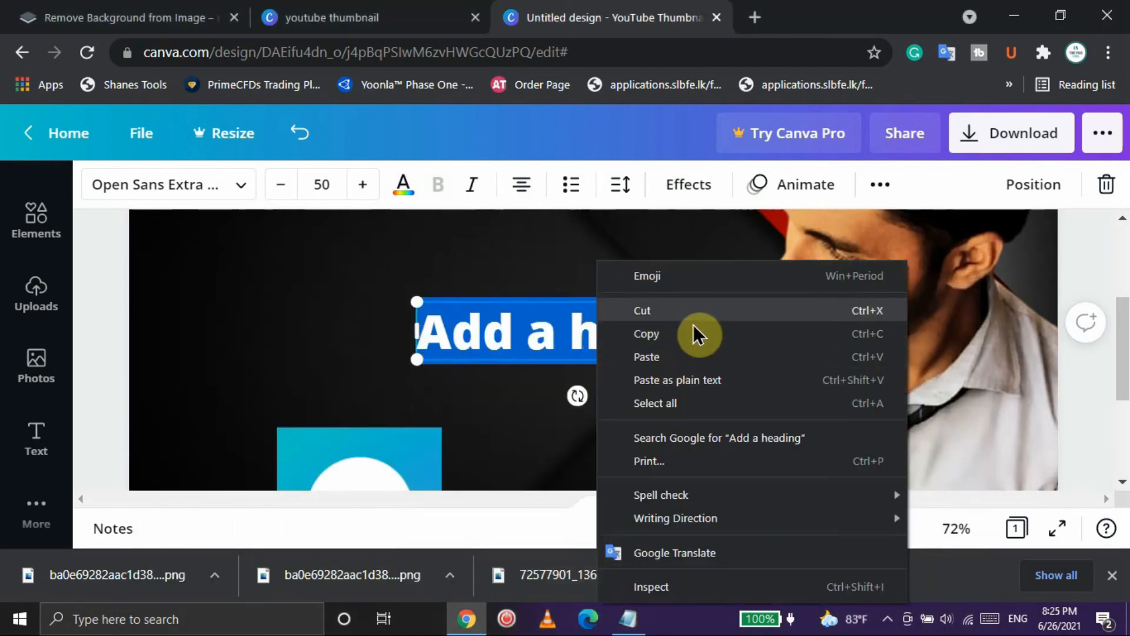
pyautogui.click(693, 359)
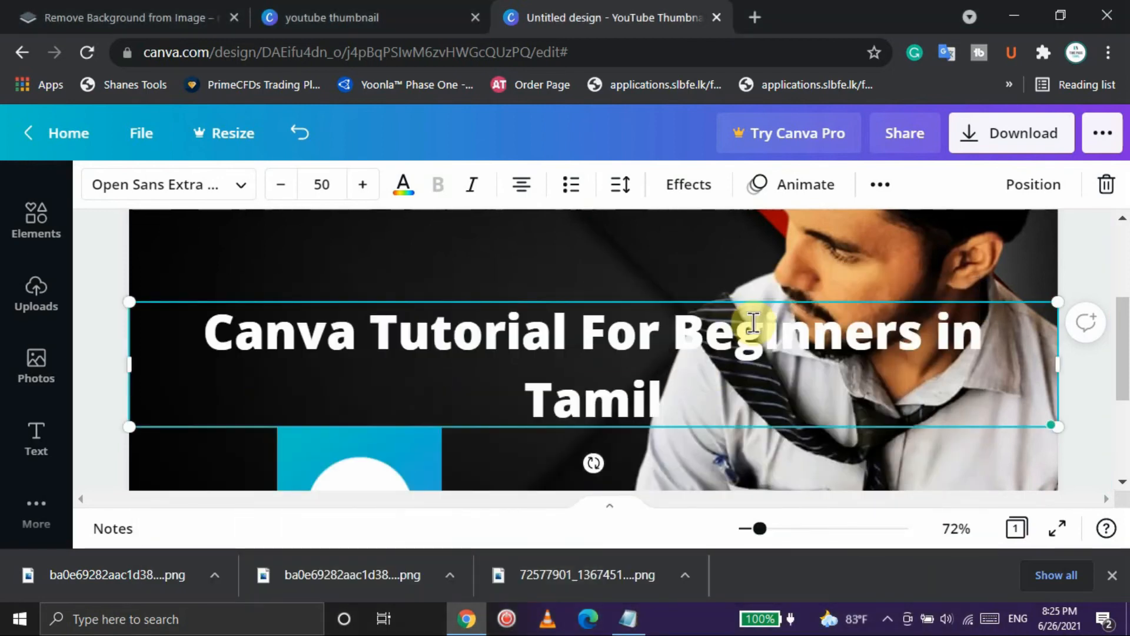
pyautogui.hotkey('ctrl', '-')
pyautogui.hotkey('ctrl', '-')
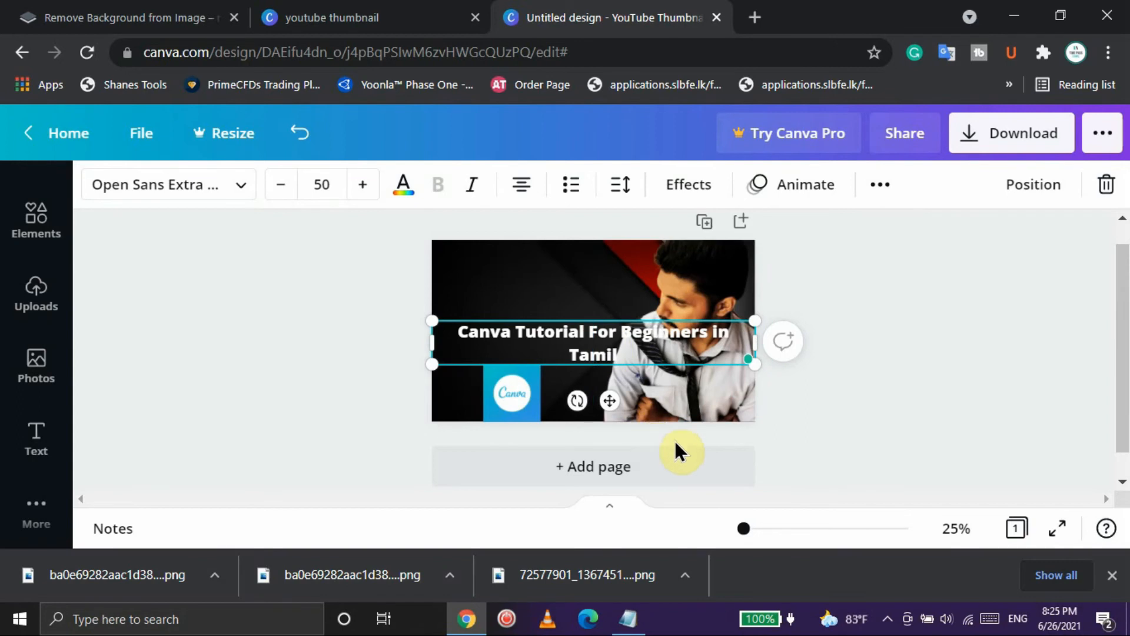
pyautogui.press('Return')
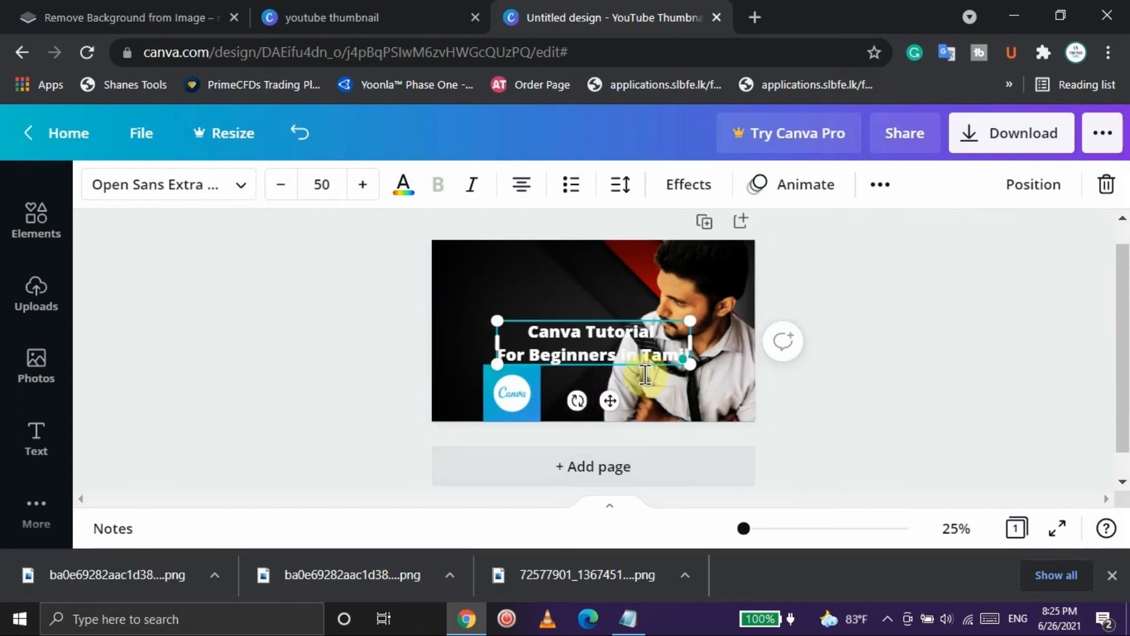
pyautogui.press('Return')
pyautogui.click(916, 397)
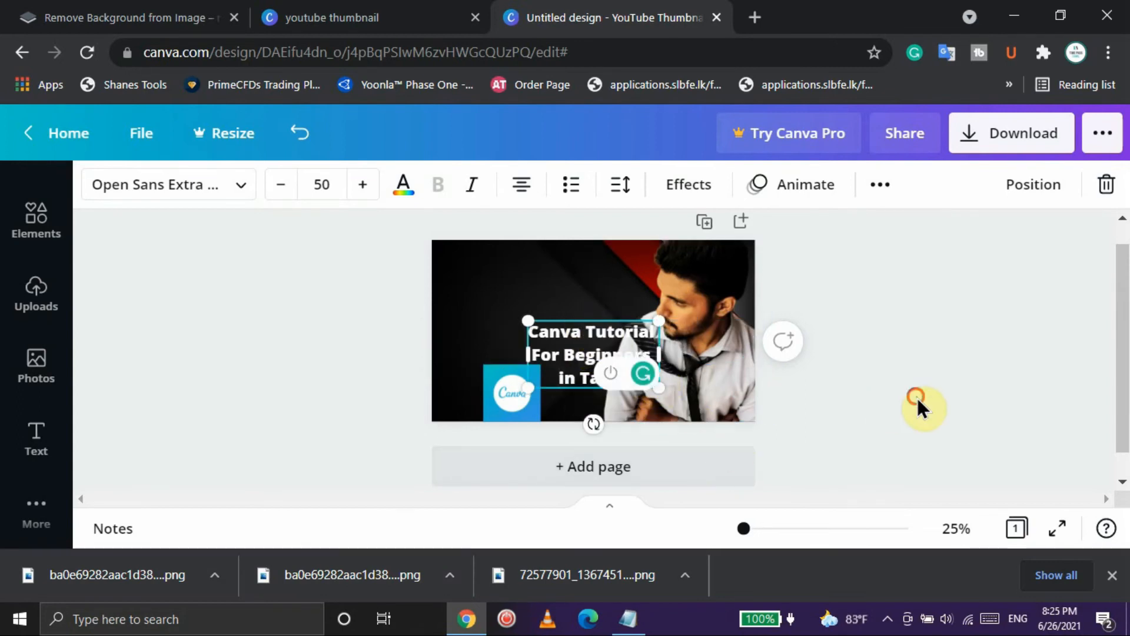
# - Move the title to the page's upper-left area and enlarge it to font size 73.6
pyautogui.click(595, 365)
pyautogui.moveTo(595, 366); pyautogui.dragTo(646, 334)
pyautogui.moveTo(447, 333); pyautogui.dragTo(433, 338)
pyautogui.moveTo(528, 320); pyautogui.dragTo(531, 331)
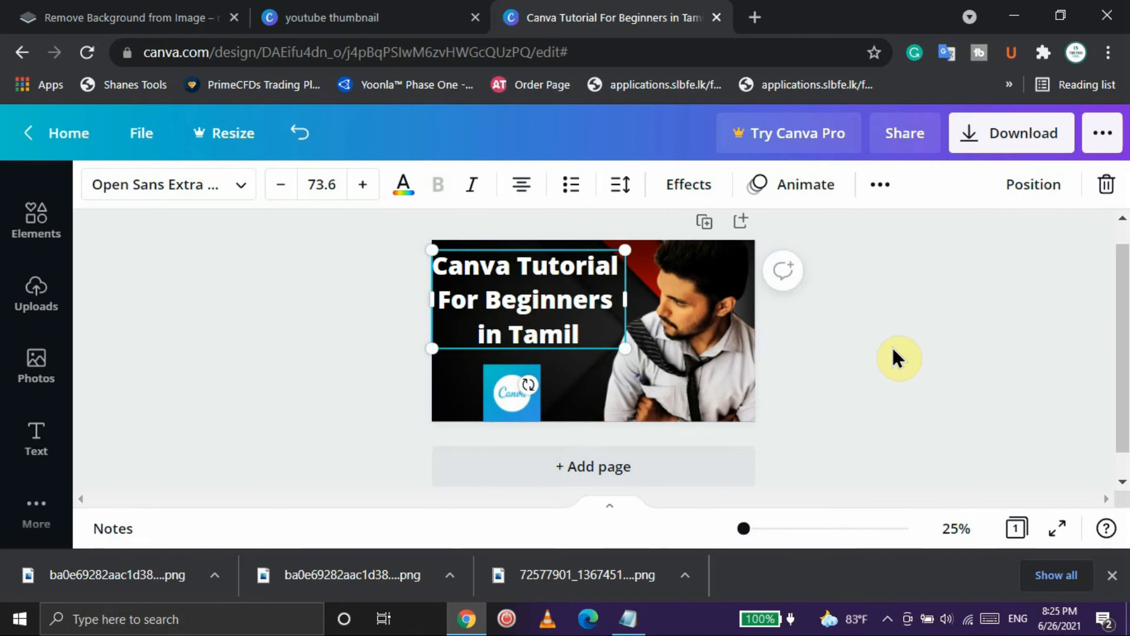
pyautogui.click(512, 387)
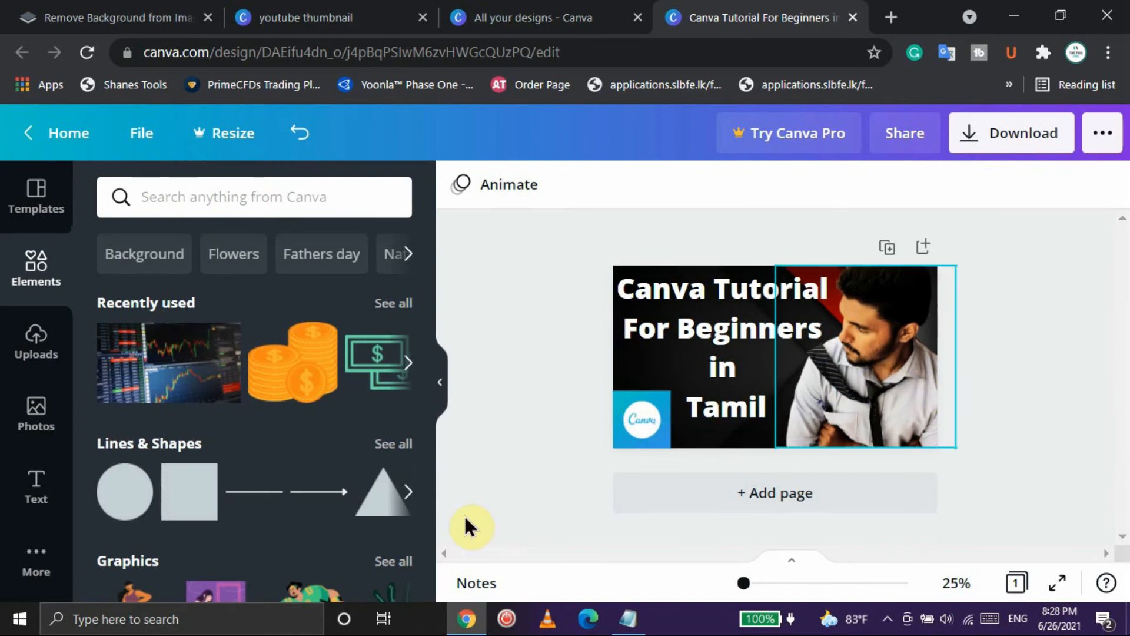
# - Collapse the side panel, select the title text and view the fonts available for it
pyautogui.click(442, 382)
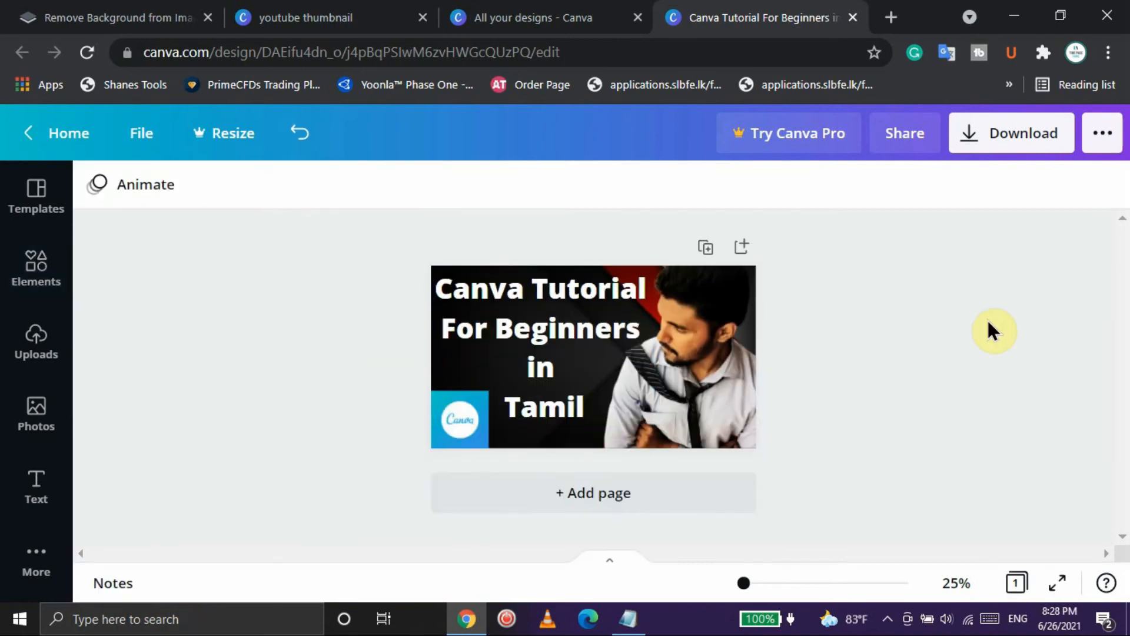
pyautogui.hotkey('ctrl', '+')
pyautogui.hotkey('ctrl', '-')
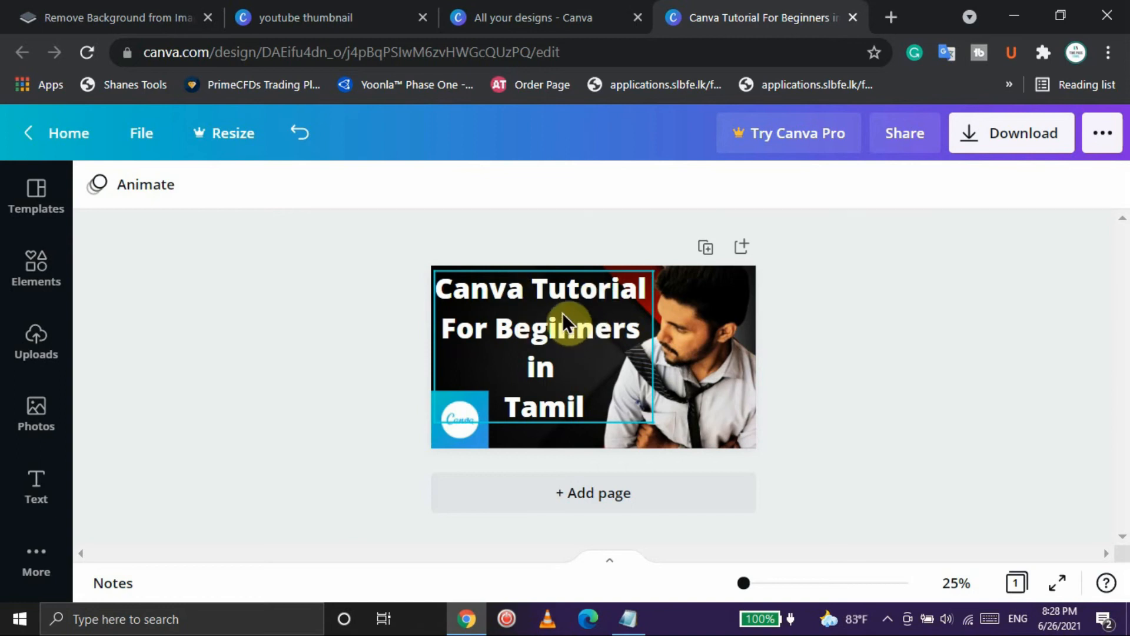
pyautogui.click(560, 332)
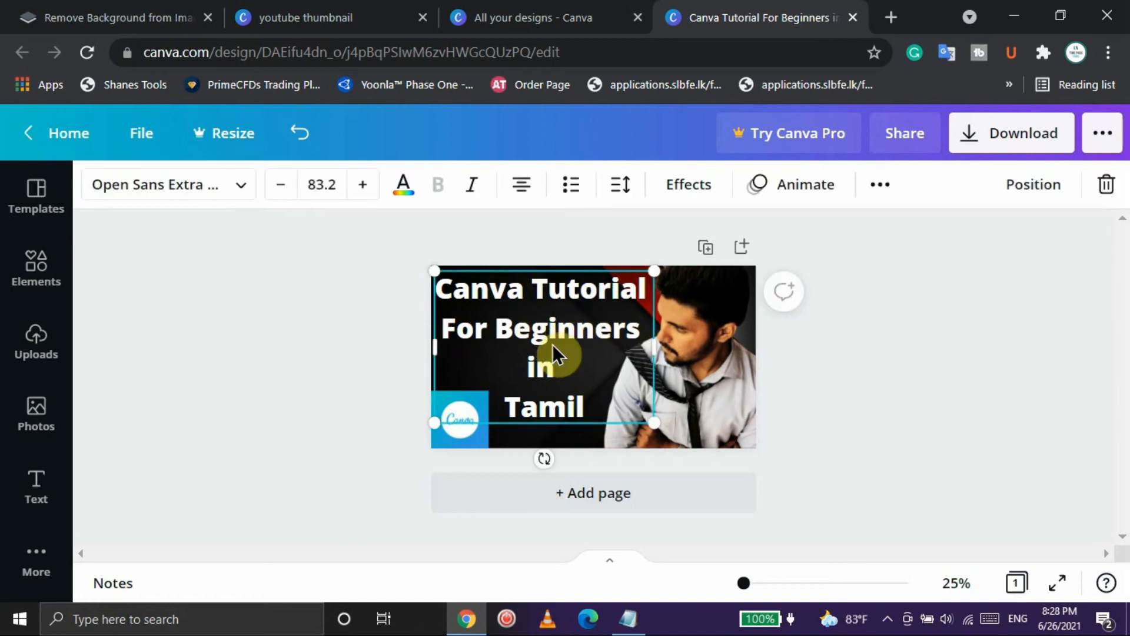
pyautogui.click(258, 193)
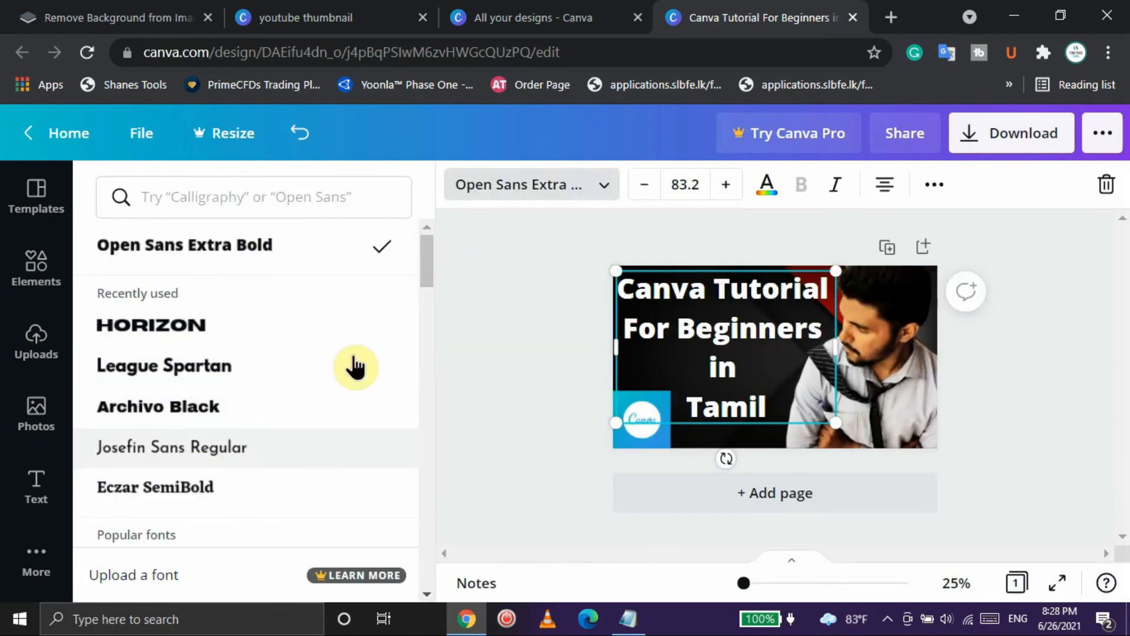
pyautogui.click(480, 219)
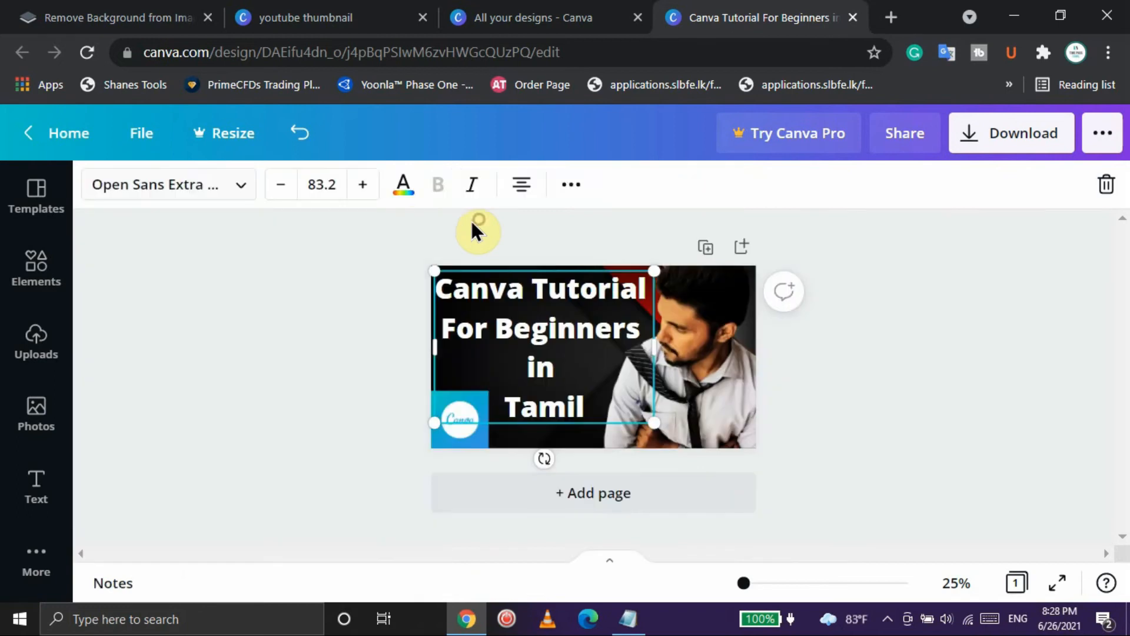
# - Set the title's font size to 82.2, look at its text colour options and italicize the title
pyautogui.click(377, 196)
pyautogui.click(377, 196)
pyautogui.click(283, 188)
pyautogui.click(285, 190)
pyautogui.click(285, 189)
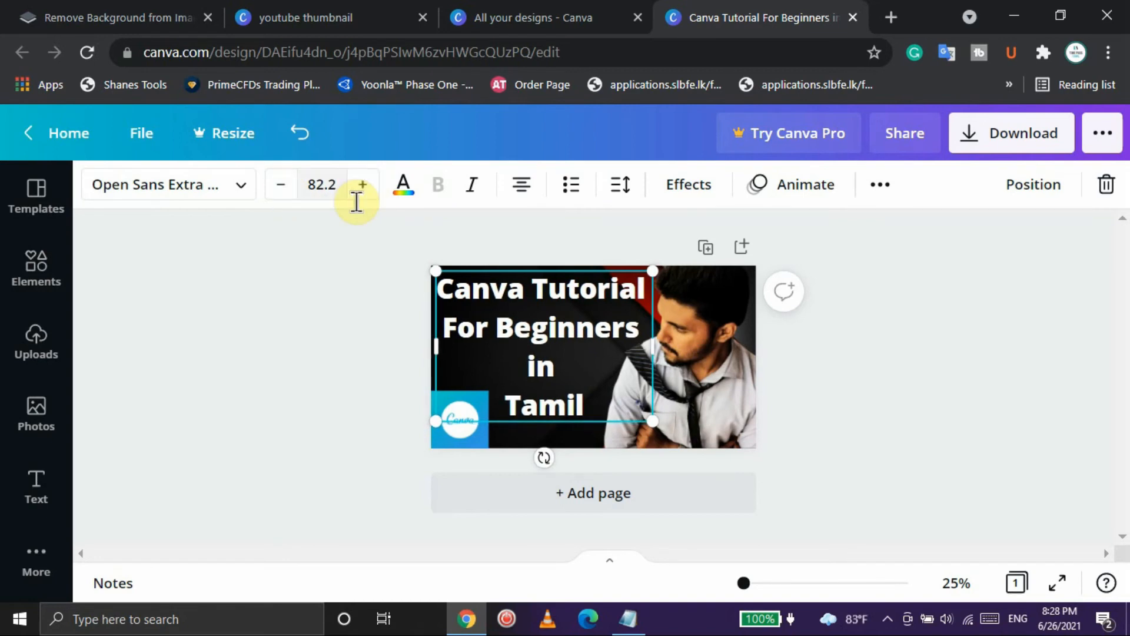
pyautogui.click(415, 193)
pyautogui.moveTo(431, 357); pyautogui.dragTo(430, 372)
pyautogui.click(460, 337)
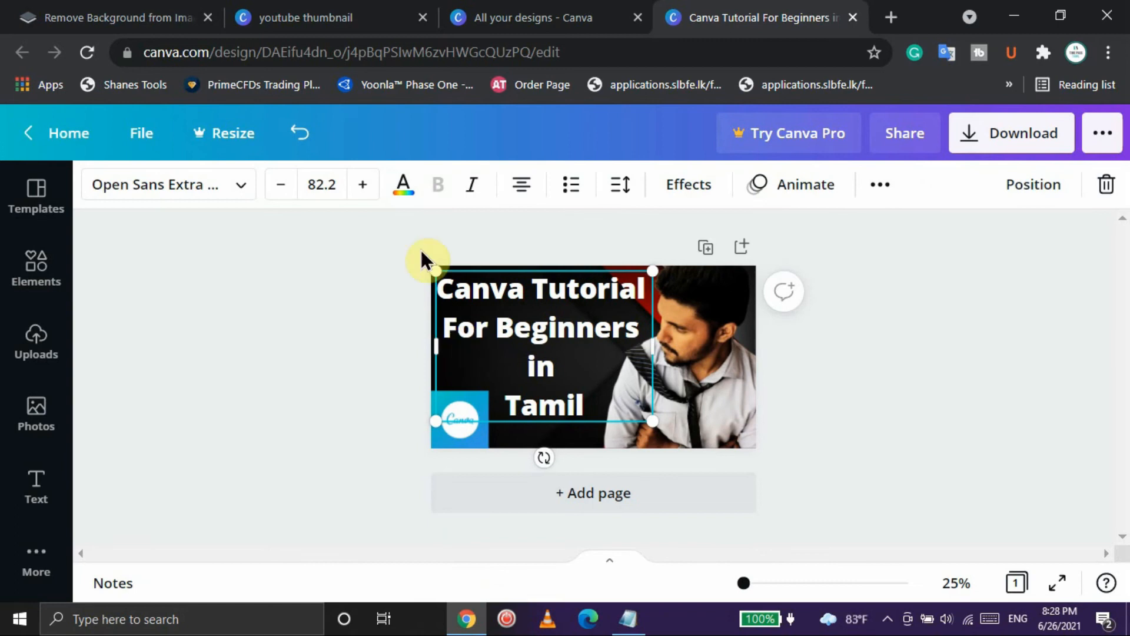
pyautogui.click(485, 194)
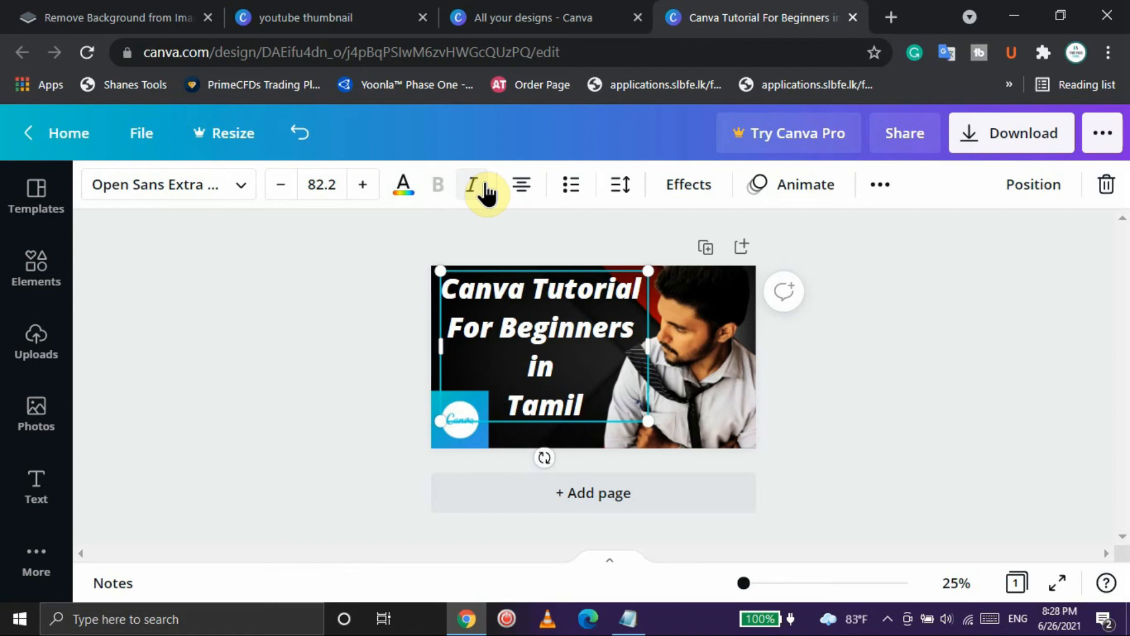
# - Try other alignments and a bulleted list on the title, and restore centred text without bullets
pyautogui.click(535, 194)
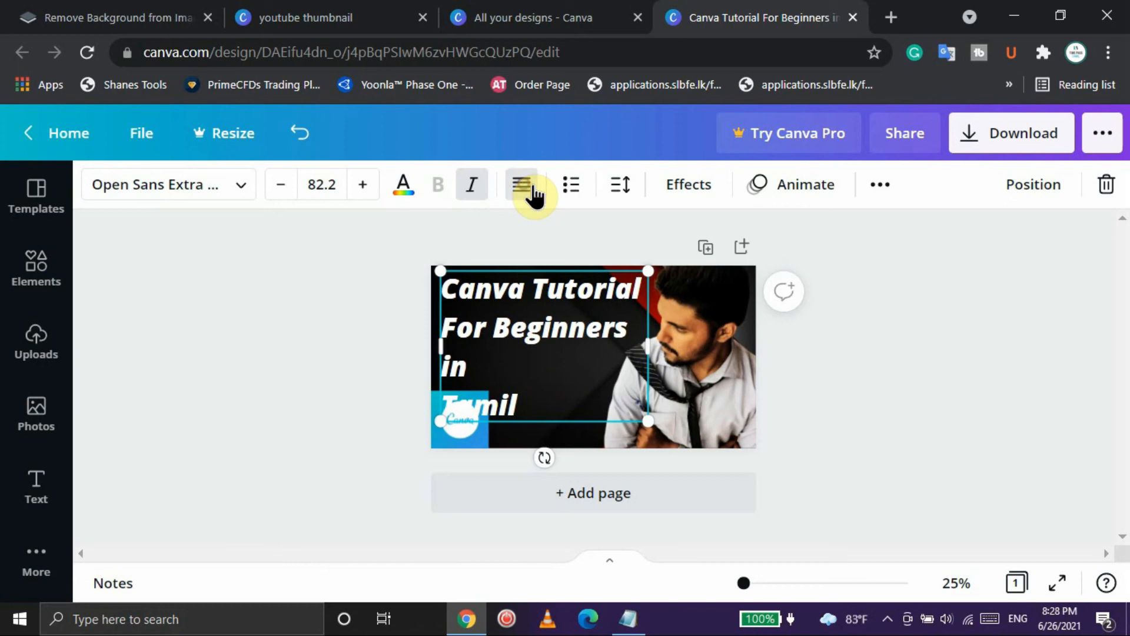
pyautogui.click(534, 194)
pyautogui.click(534, 195)
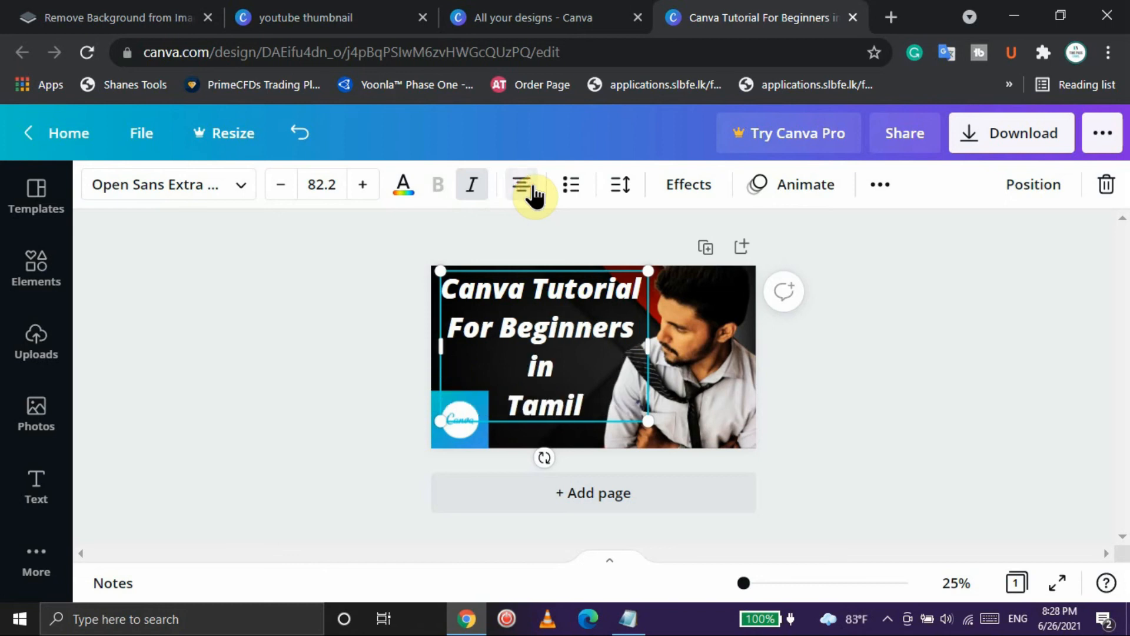
pyautogui.click(585, 193)
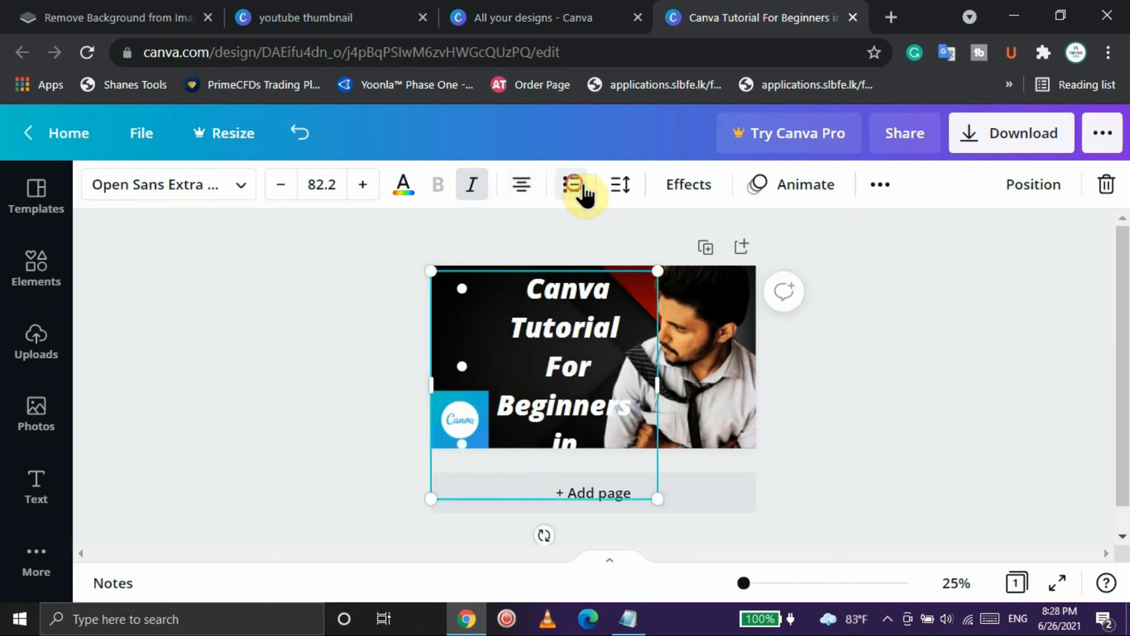
pyautogui.click(584, 193)
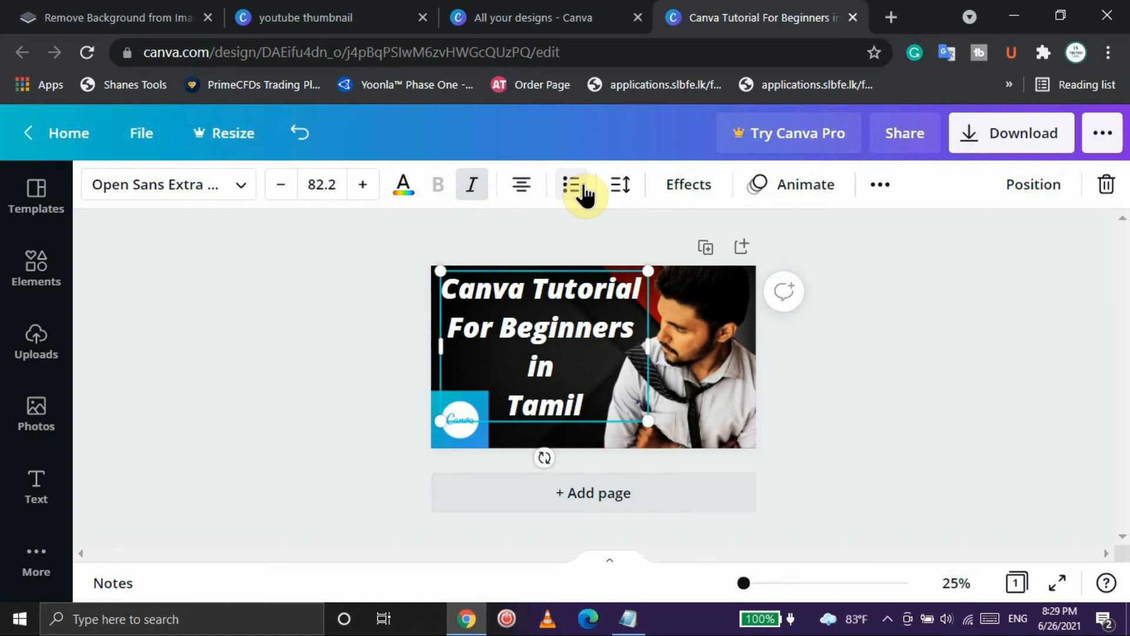
# - Set the title's letter spacing to 40 and its line spacing to 1.43
pyautogui.click(623, 194)
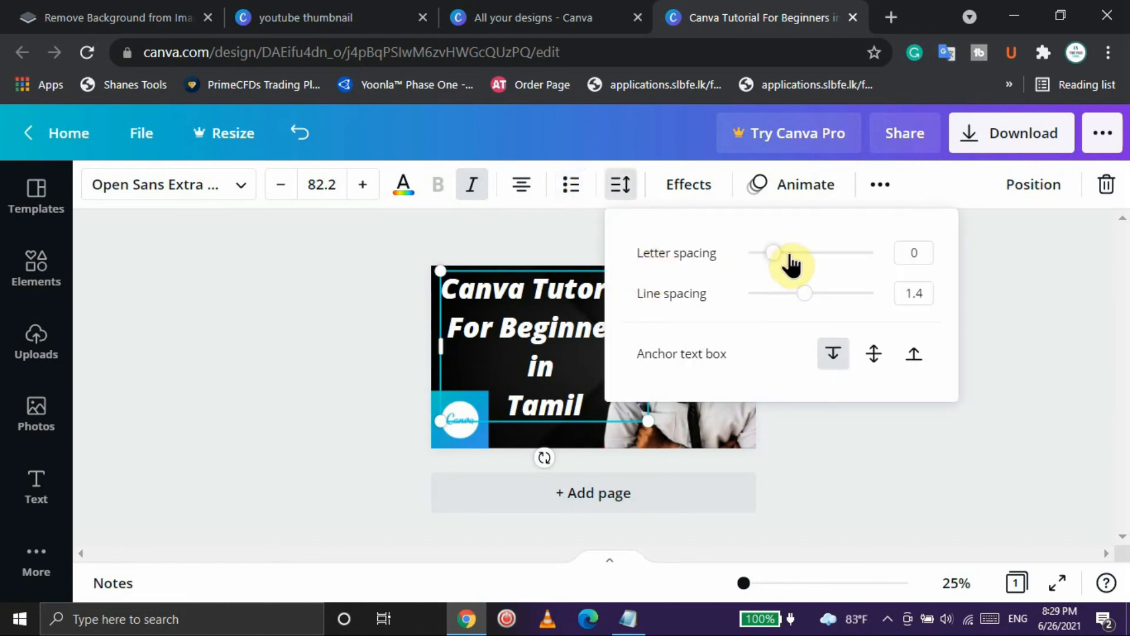
pyautogui.moveTo(787, 266); pyautogui.dragTo(806, 303)
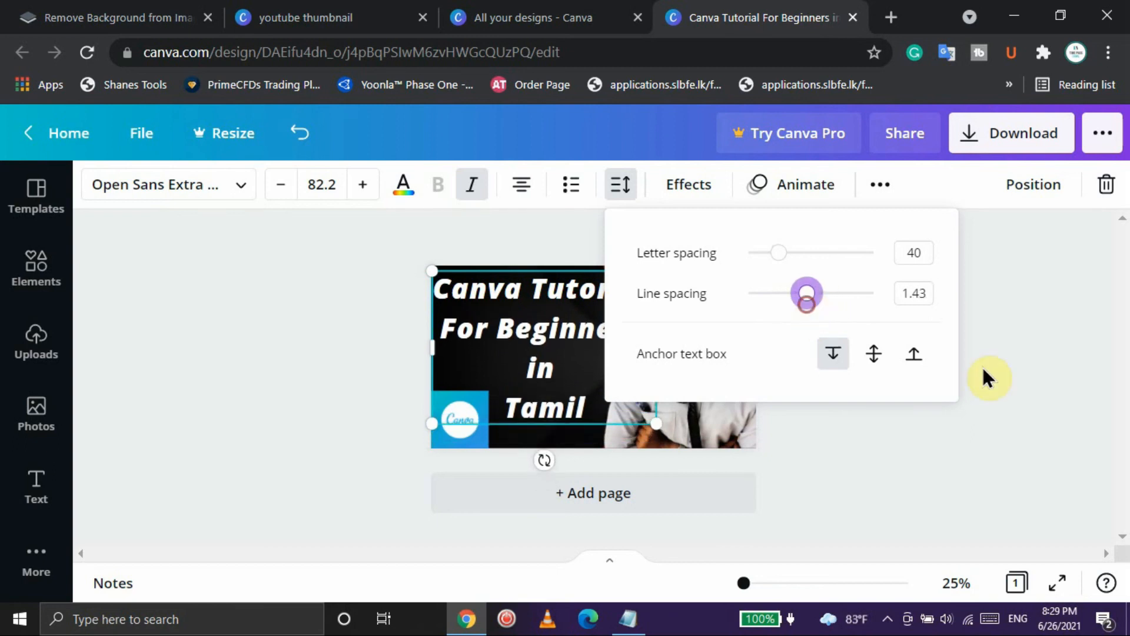
pyautogui.click(995, 403)
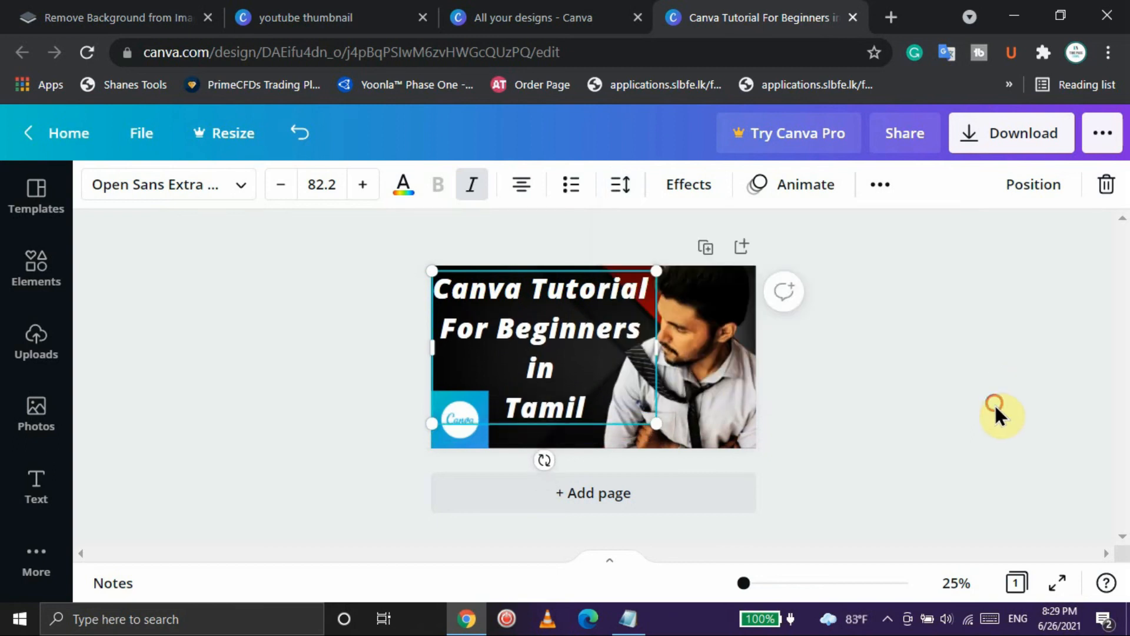
# - Try the Lift, Shadow, Hollow, Splice and Echo effects on the title, and leave it without an effect
pyautogui.click(706, 186)
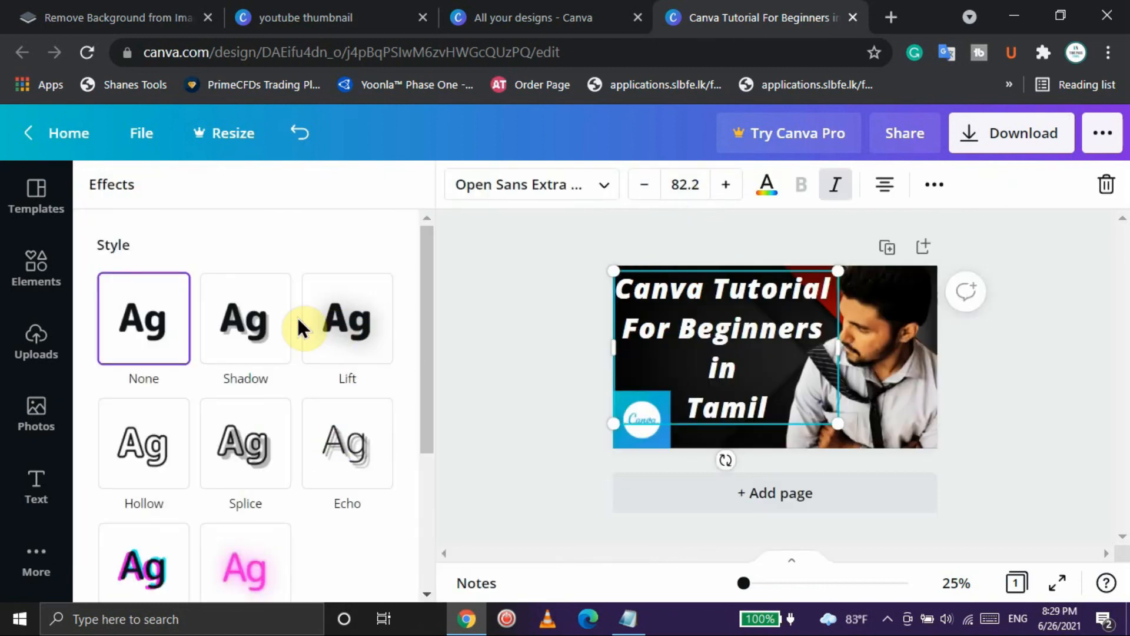
pyautogui.click(361, 337)
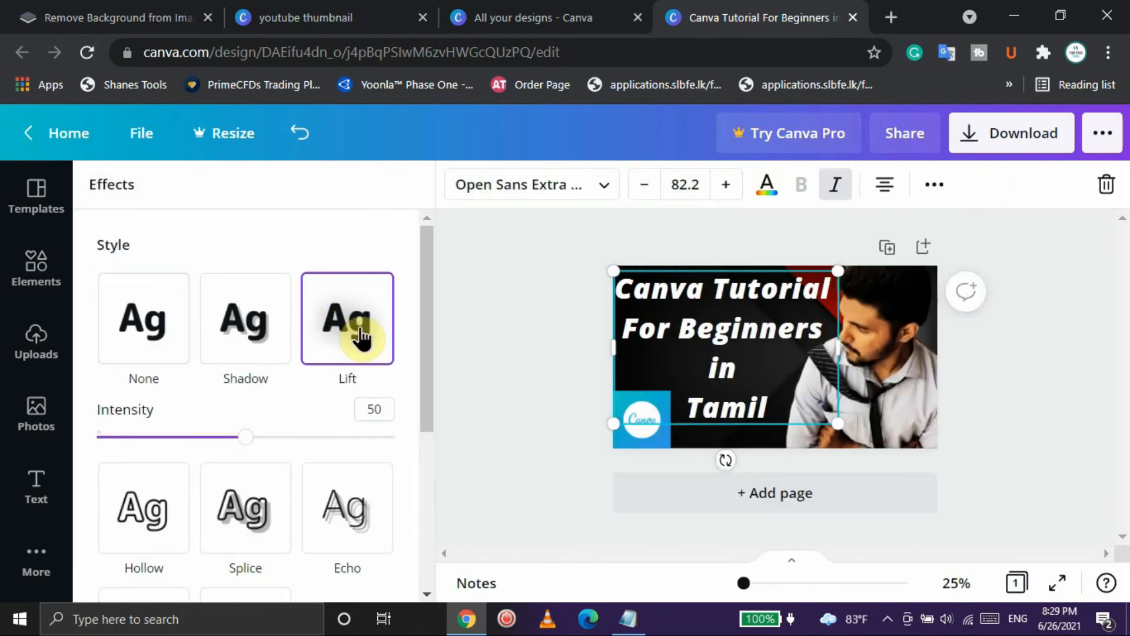
pyautogui.click(271, 328)
pyautogui.click(168, 336)
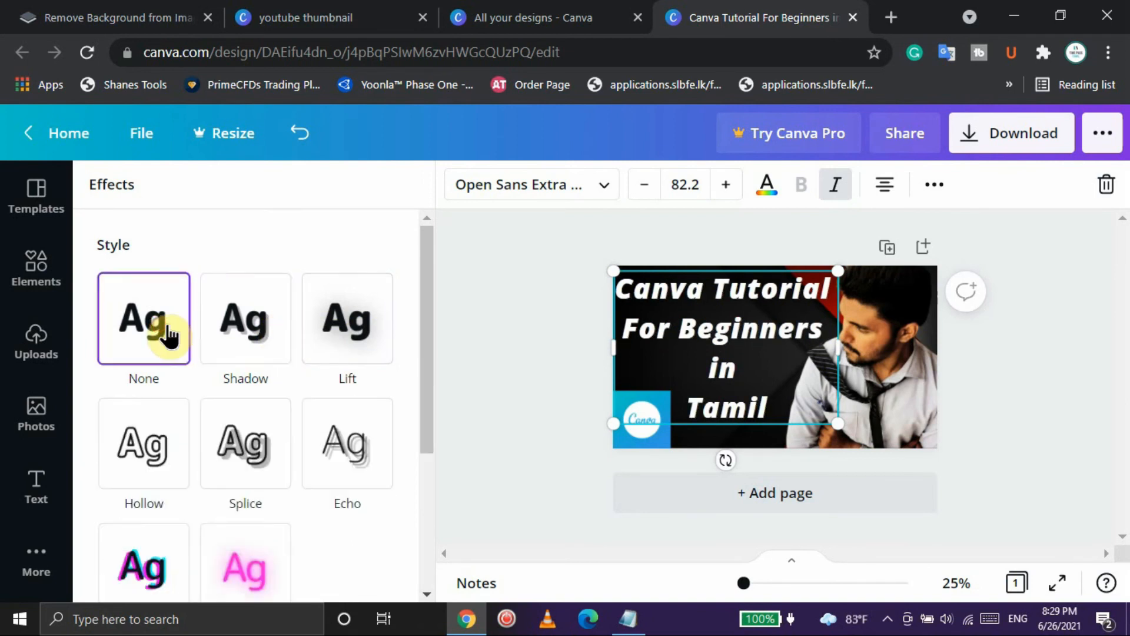
pyautogui.click(252, 328)
pyautogui.click(345, 335)
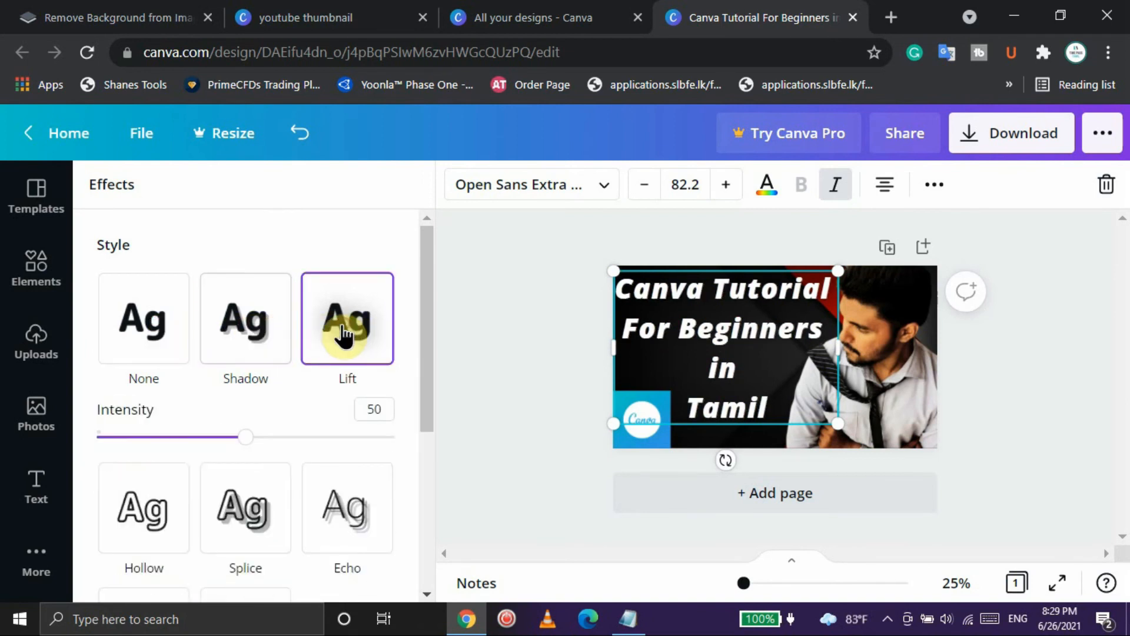
pyautogui.click(156, 518)
pyautogui.click(239, 514)
pyautogui.click(343, 447)
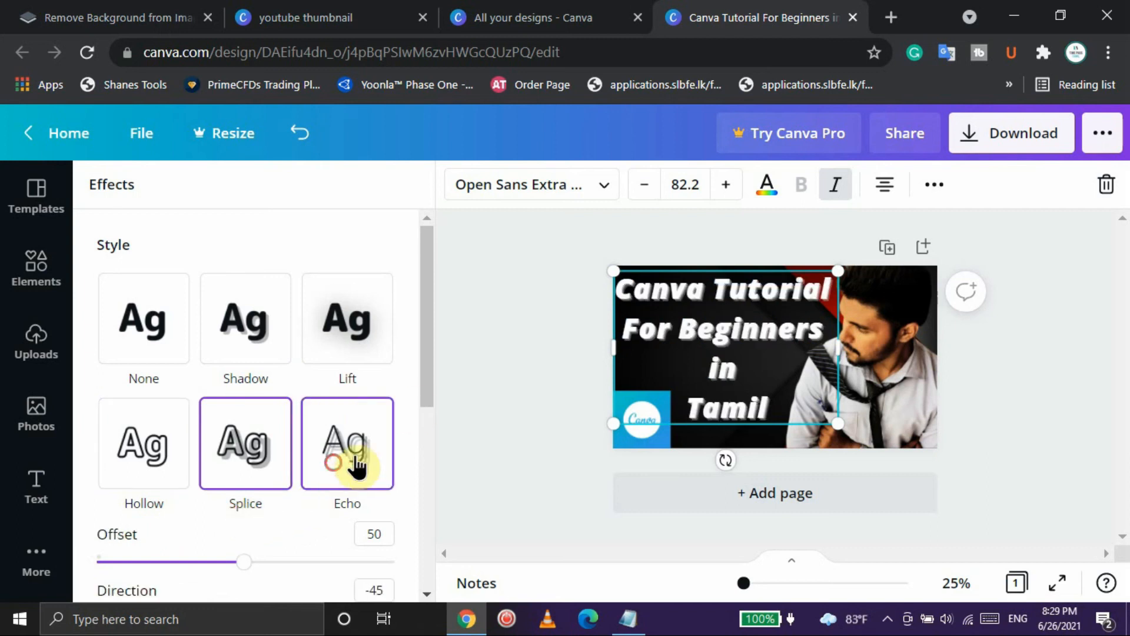
pyautogui.moveTo(428, 346); pyautogui.dragTo(429, 492)
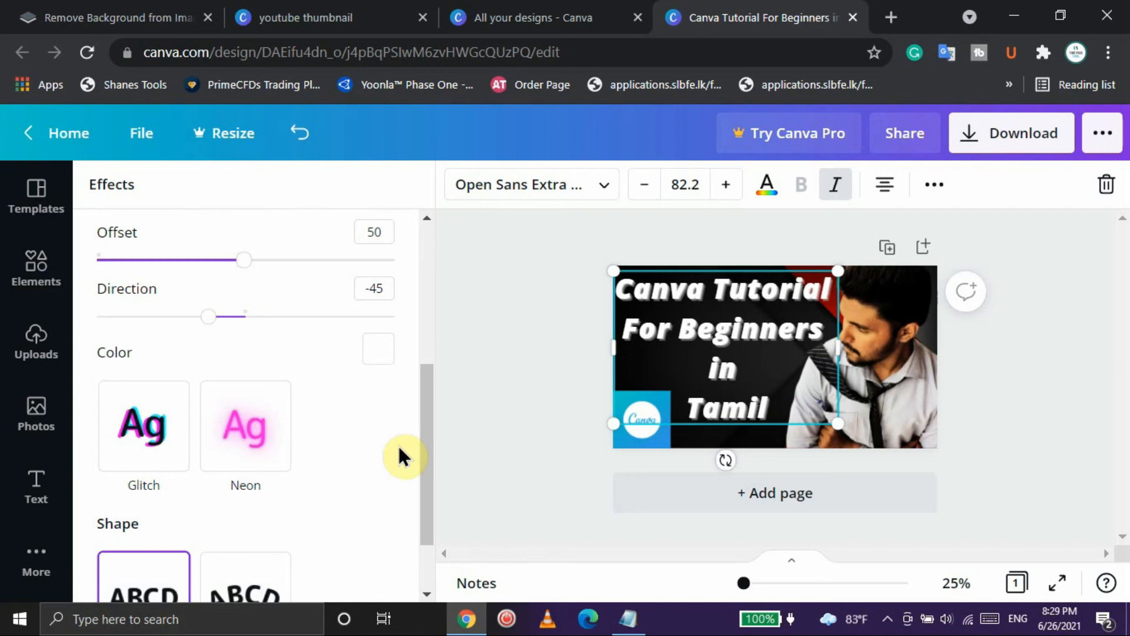
pyautogui.moveTo(429, 470); pyautogui.dragTo(430, 513)
pyautogui.click(1011, 245)
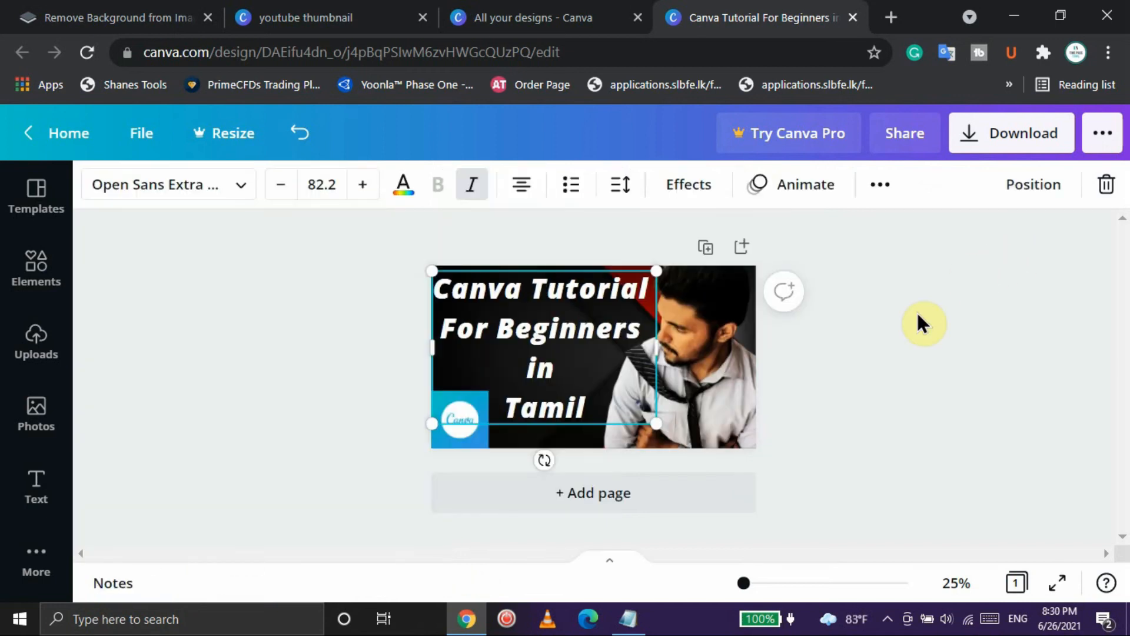
# - Look at the title's text animations, and try underlining and uppercase on the title before restoring its original look
pyautogui.click(811, 186)
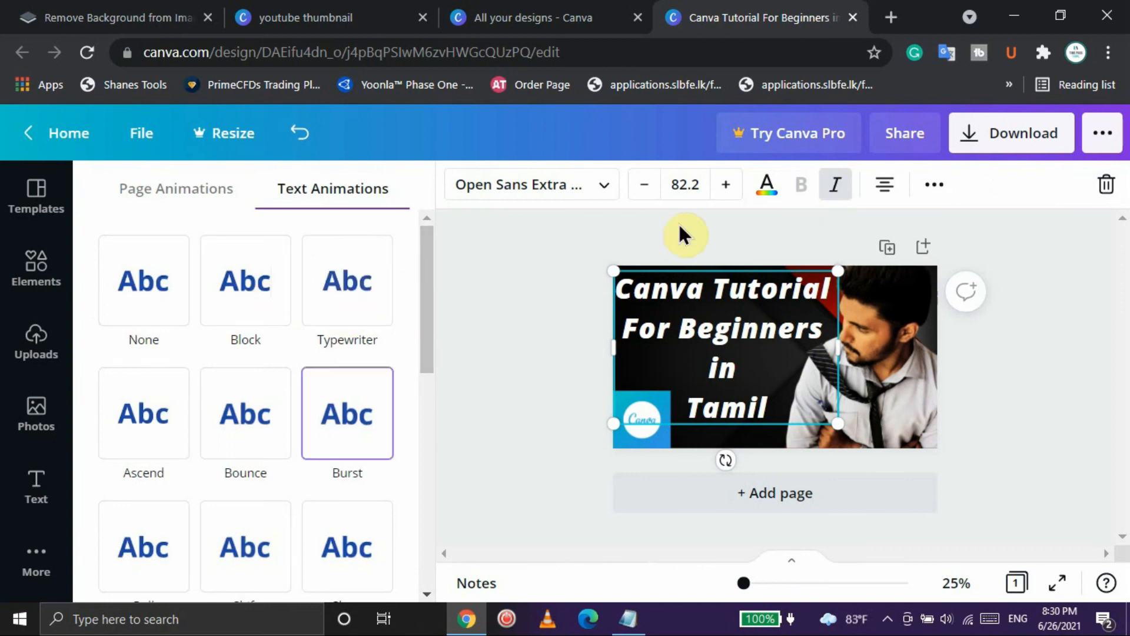
pyautogui.click(1019, 259)
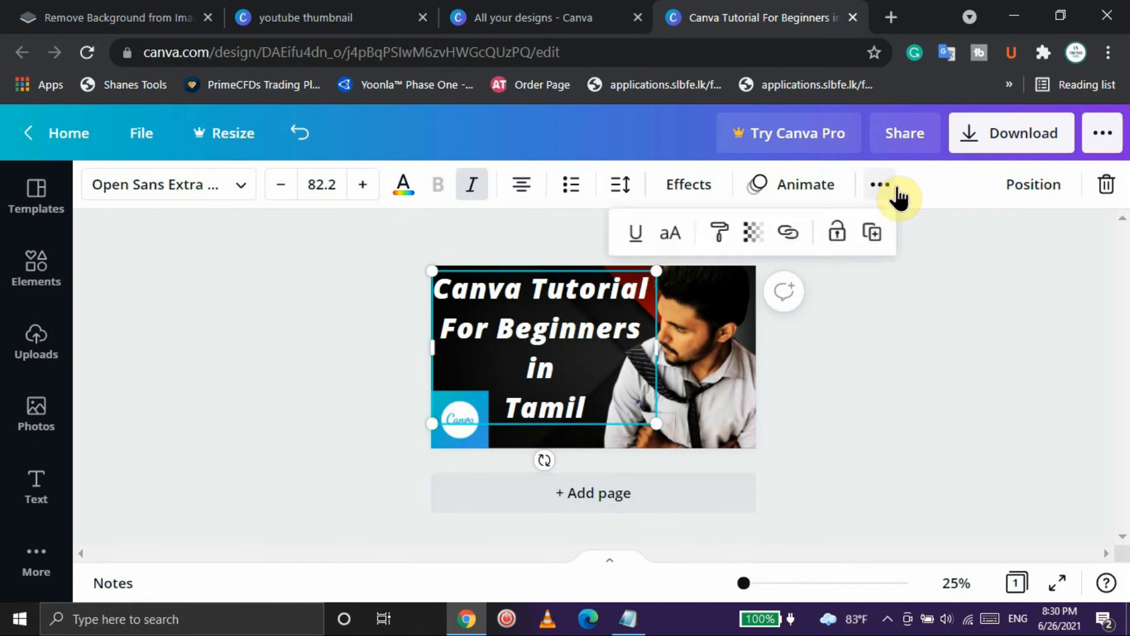
pyautogui.click(635, 233)
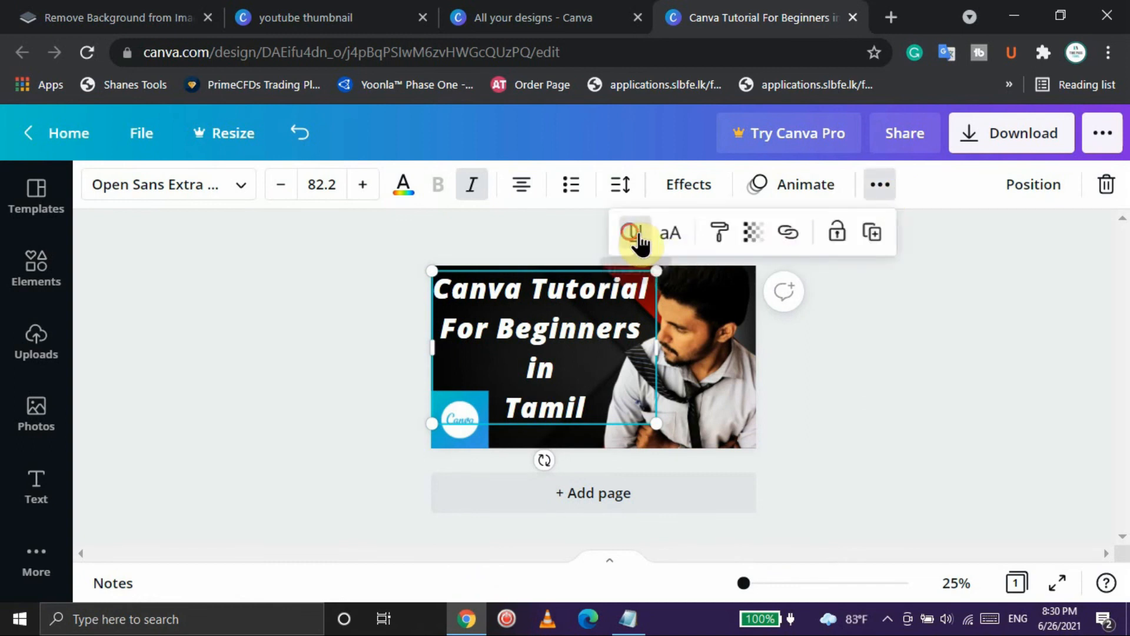
pyautogui.click(638, 235)
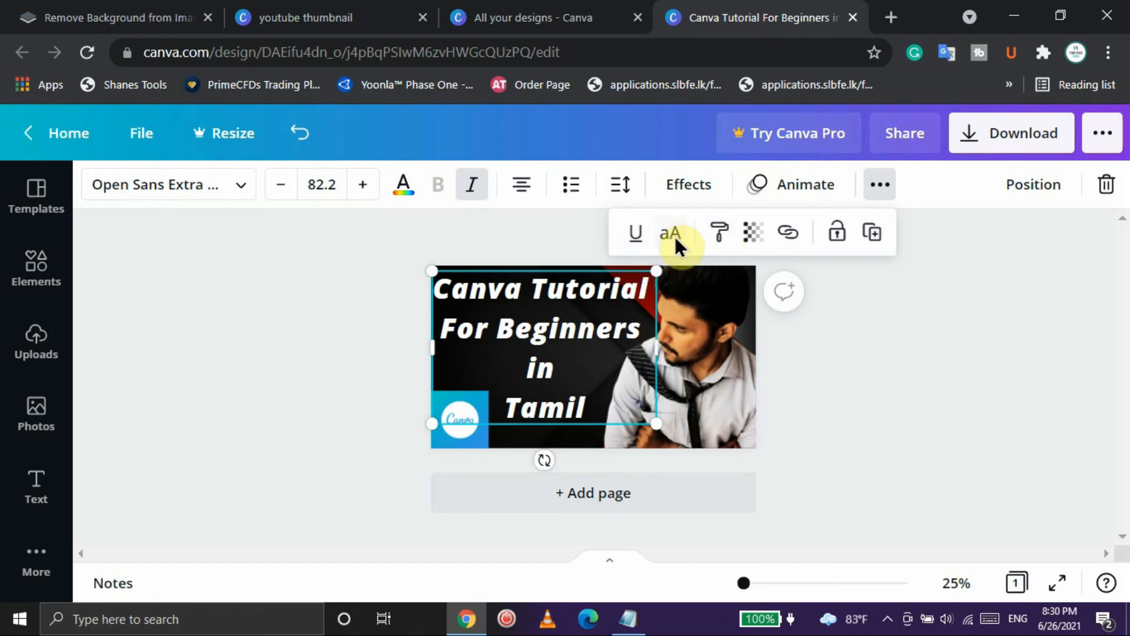
pyautogui.click(677, 238)
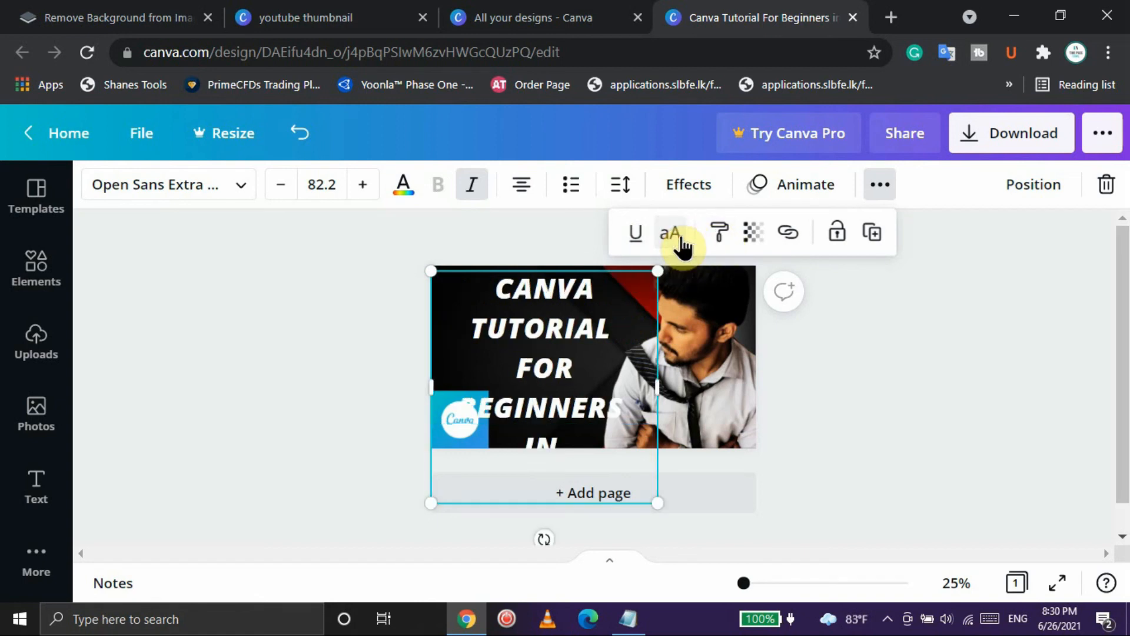
pyautogui.click(682, 240)
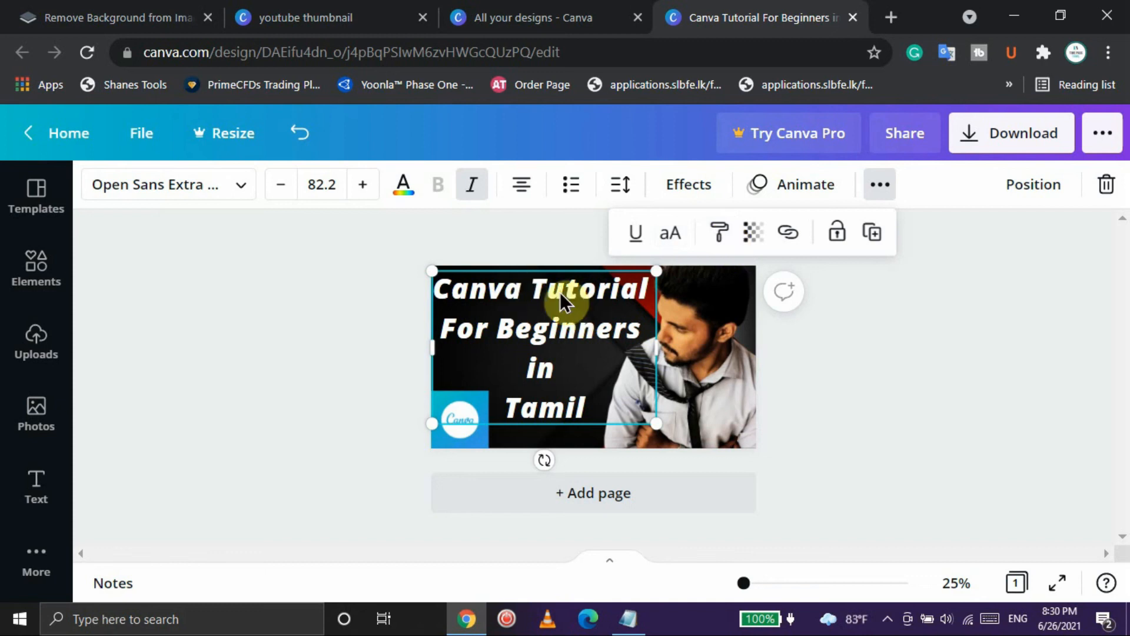
# - Try the title's transparency and return it to 100, and look over its link, lock and duplicate options
pyautogui.click(767, 247)
pyautogui.moveTo(686, 296); pyautogui.dragTo(757, 315)
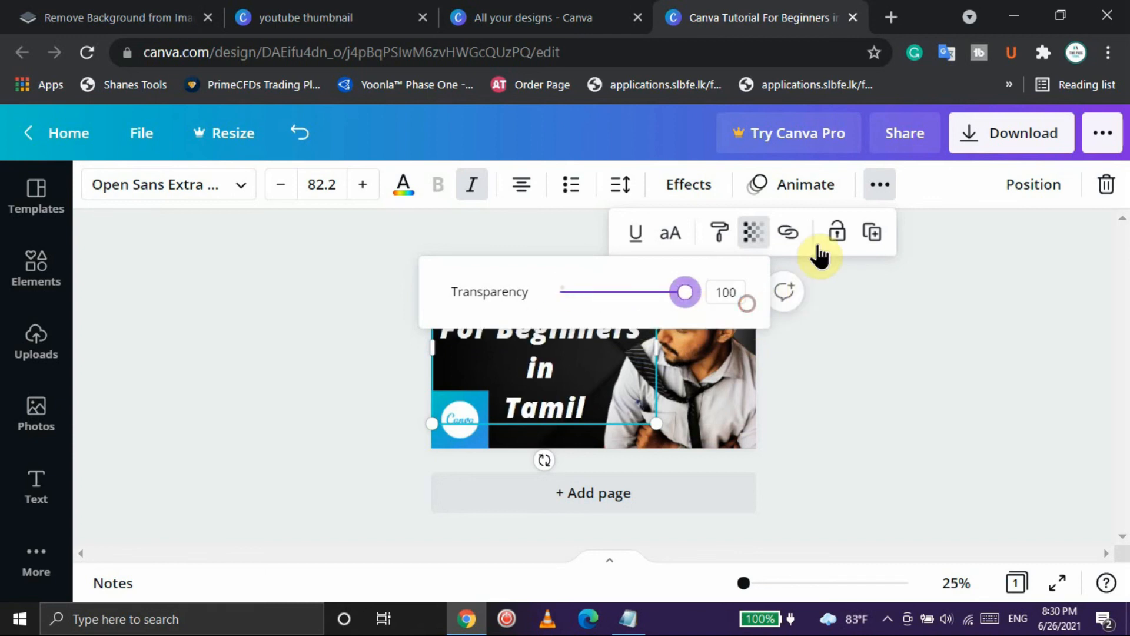
pyautogui.click(801, 252)
pyautogui.click(578, 310)
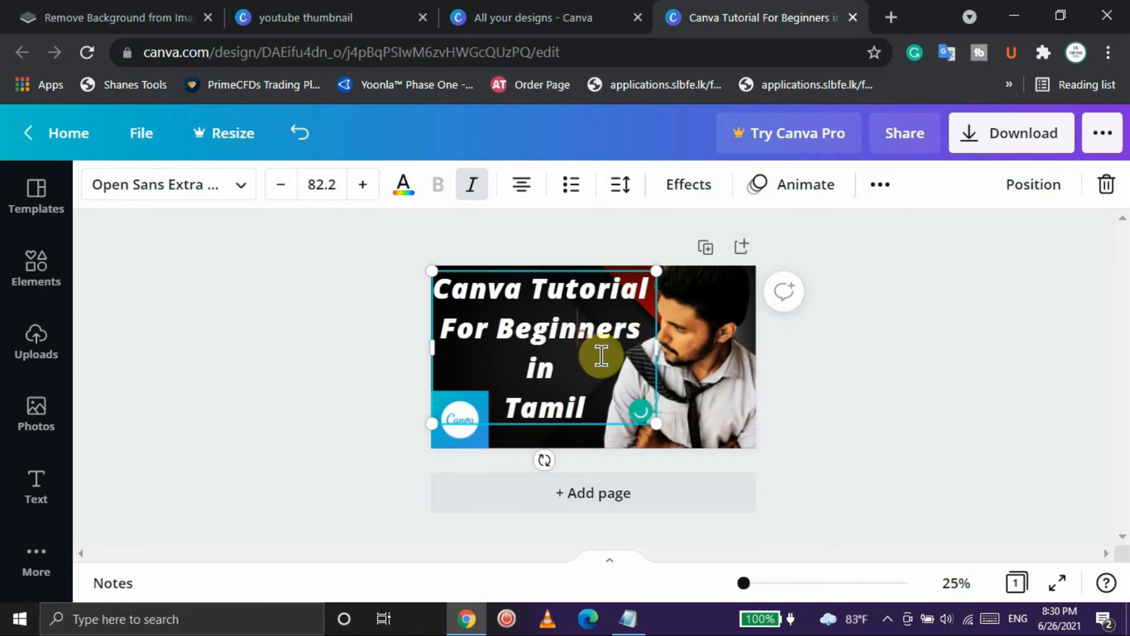
pyautogui.click(881, 185)
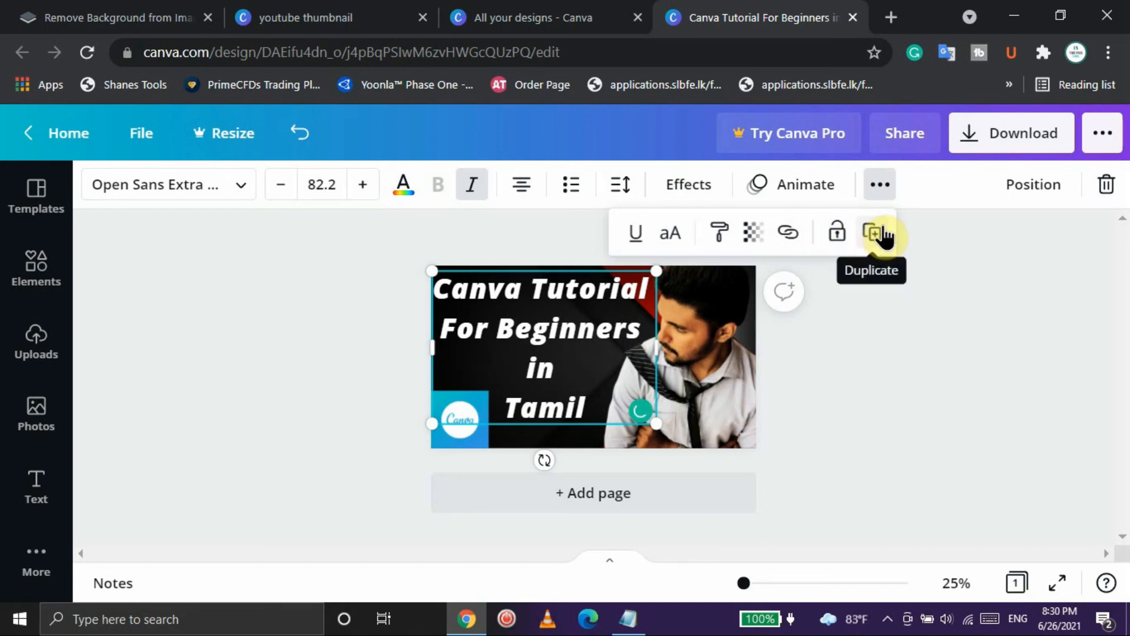
pyautogui.click(978, 308)
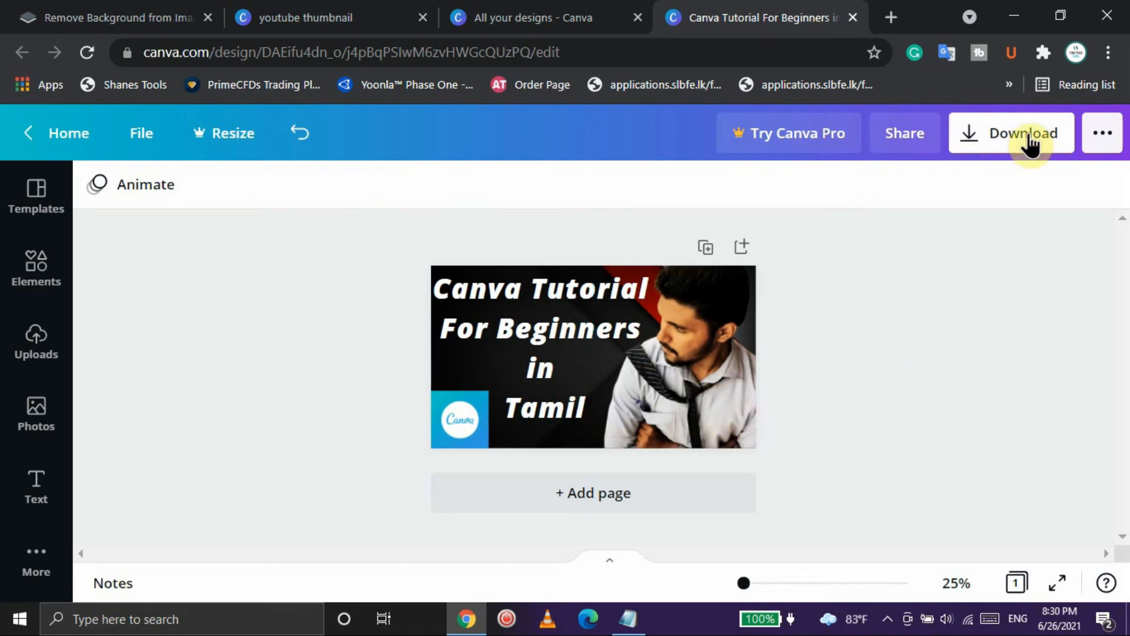
# - Review the available download file types and download the thumbnail as a PNG
pyautogui.click(1071, 142)
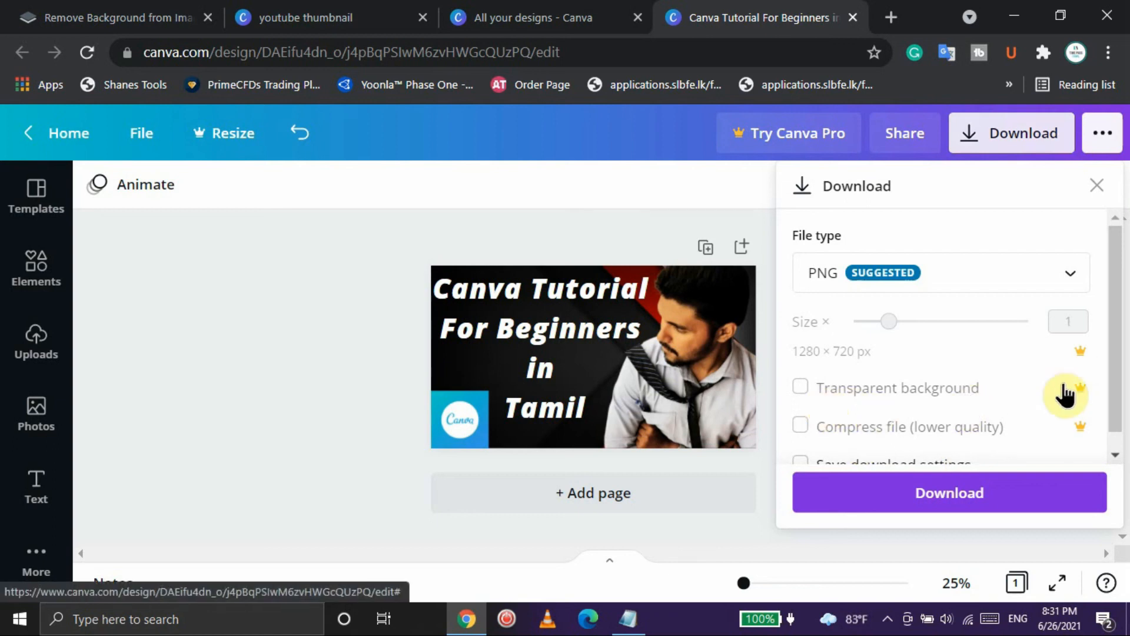
pyautogui.moveTo(1118, 374); pyautogui.dragTo(1120, 396)
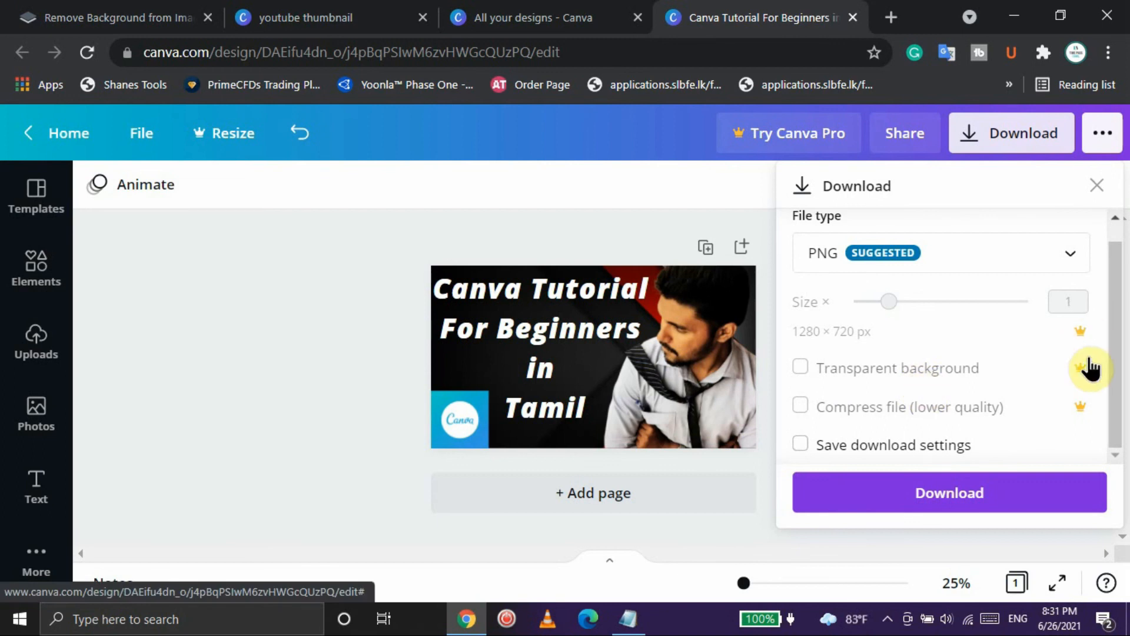
pyautogui.moveTo(1117, 358); pyautogui.dragTo(1117, 340)
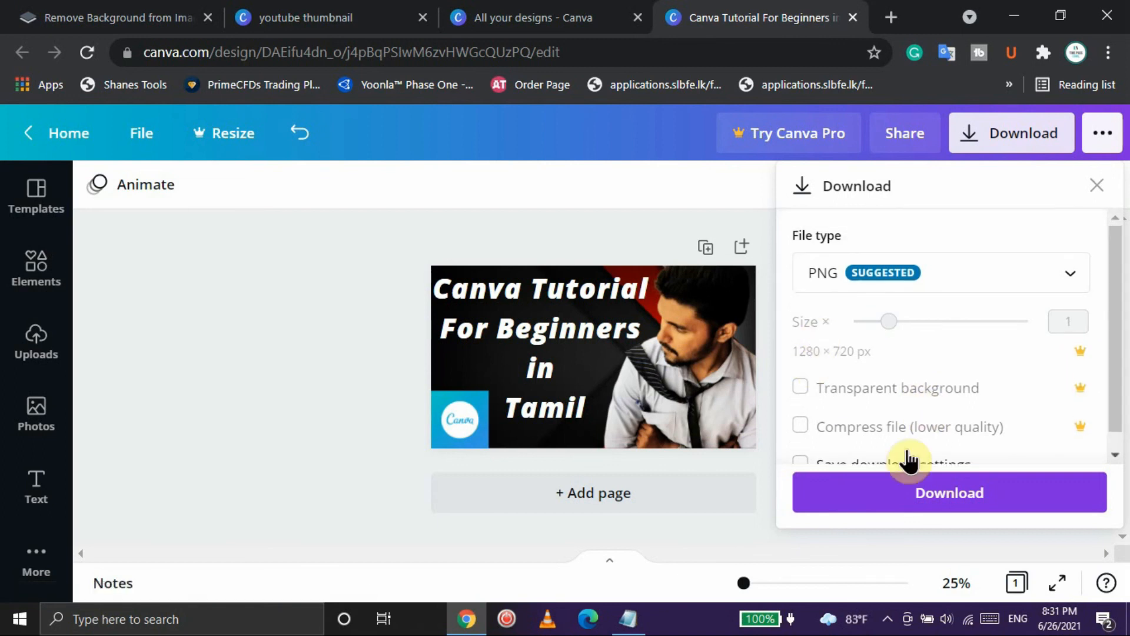
pyautogui.click(1077, 272)
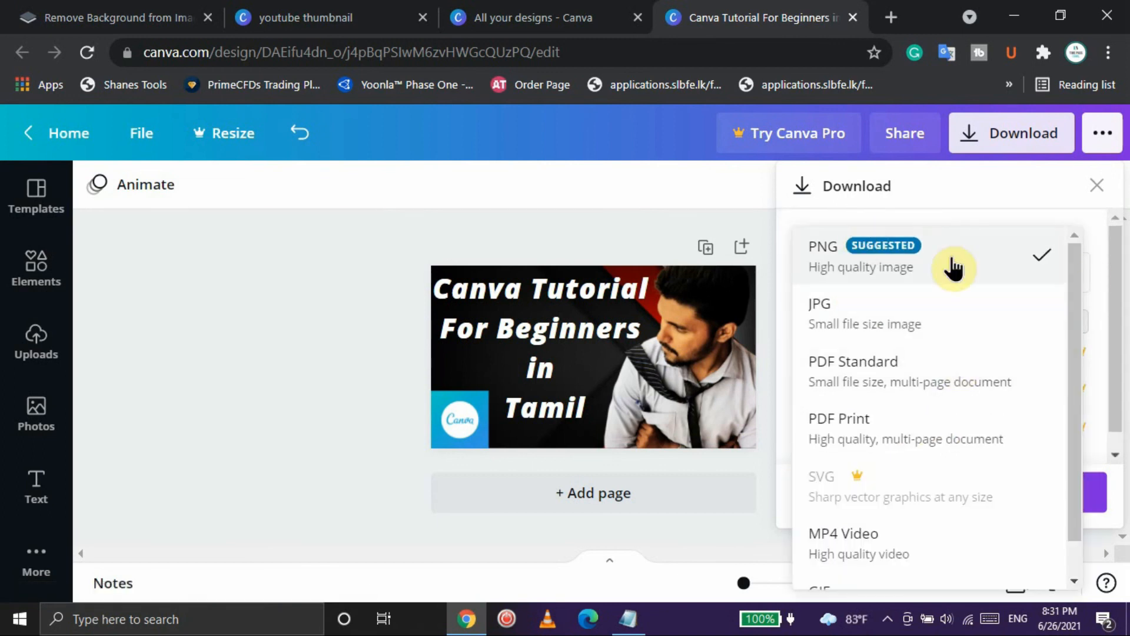
pyautogui.moveTo(1078, 417); pyautogui.dragTo(1079, 451)
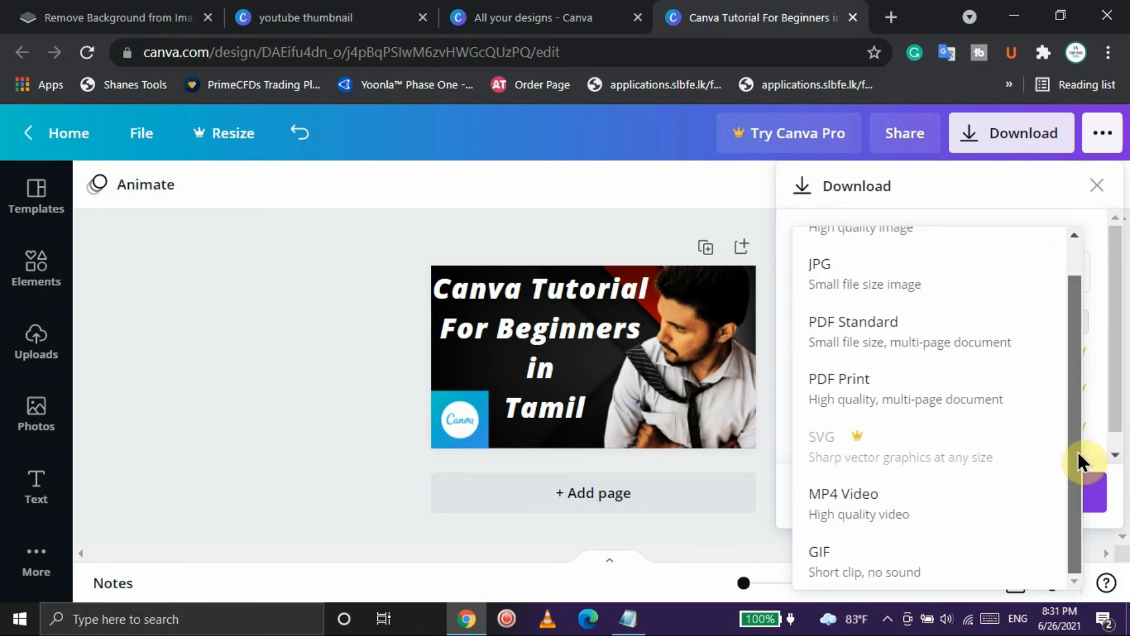
pyautogui.moveTo(1078, 451); pyautogui.dragTo(1071, 273)
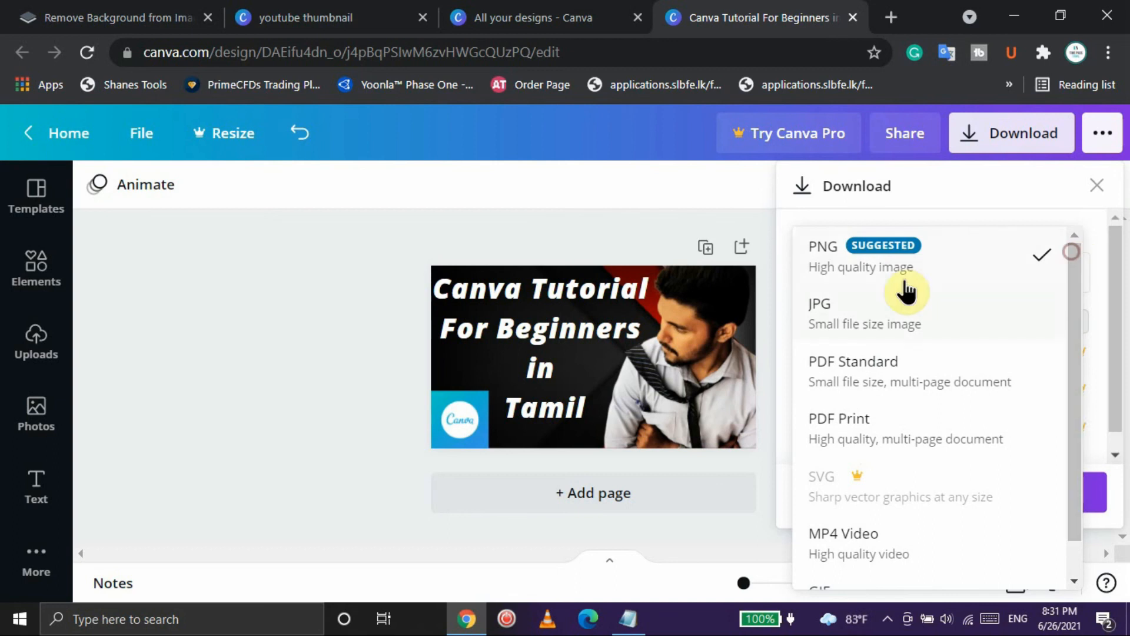
pyautogui.click(846, 254)
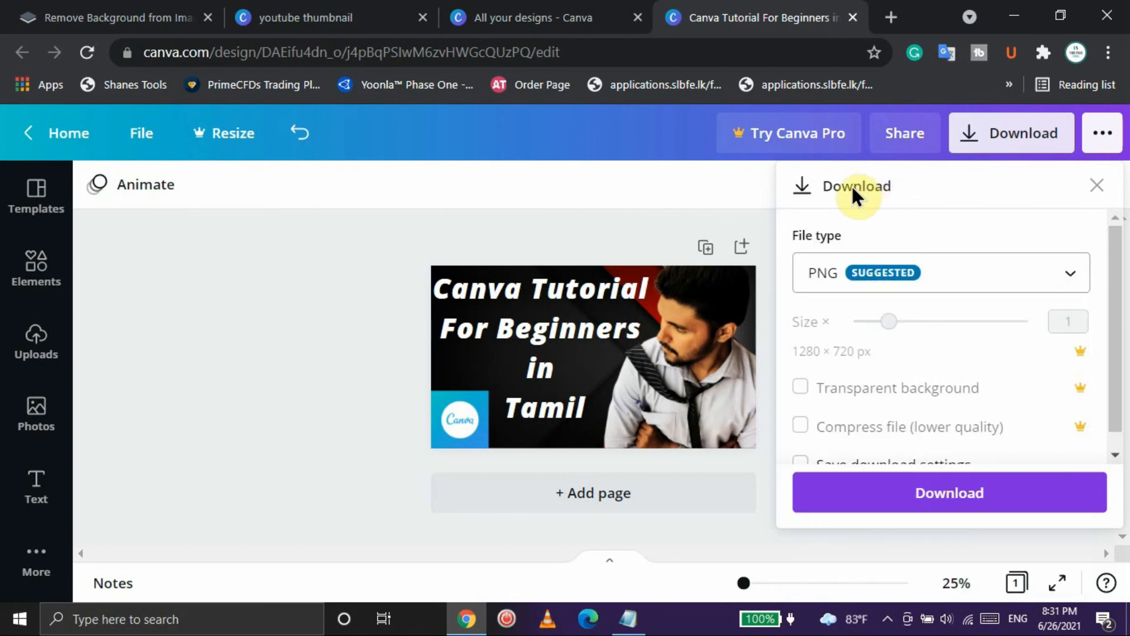
pyautogui.click(980, 492)
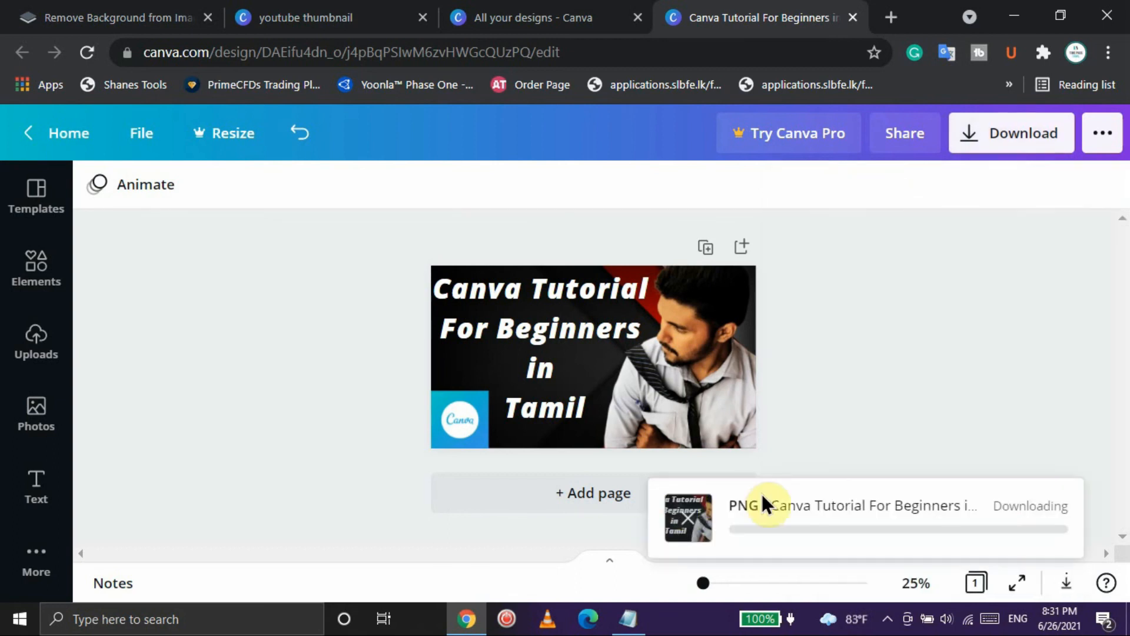